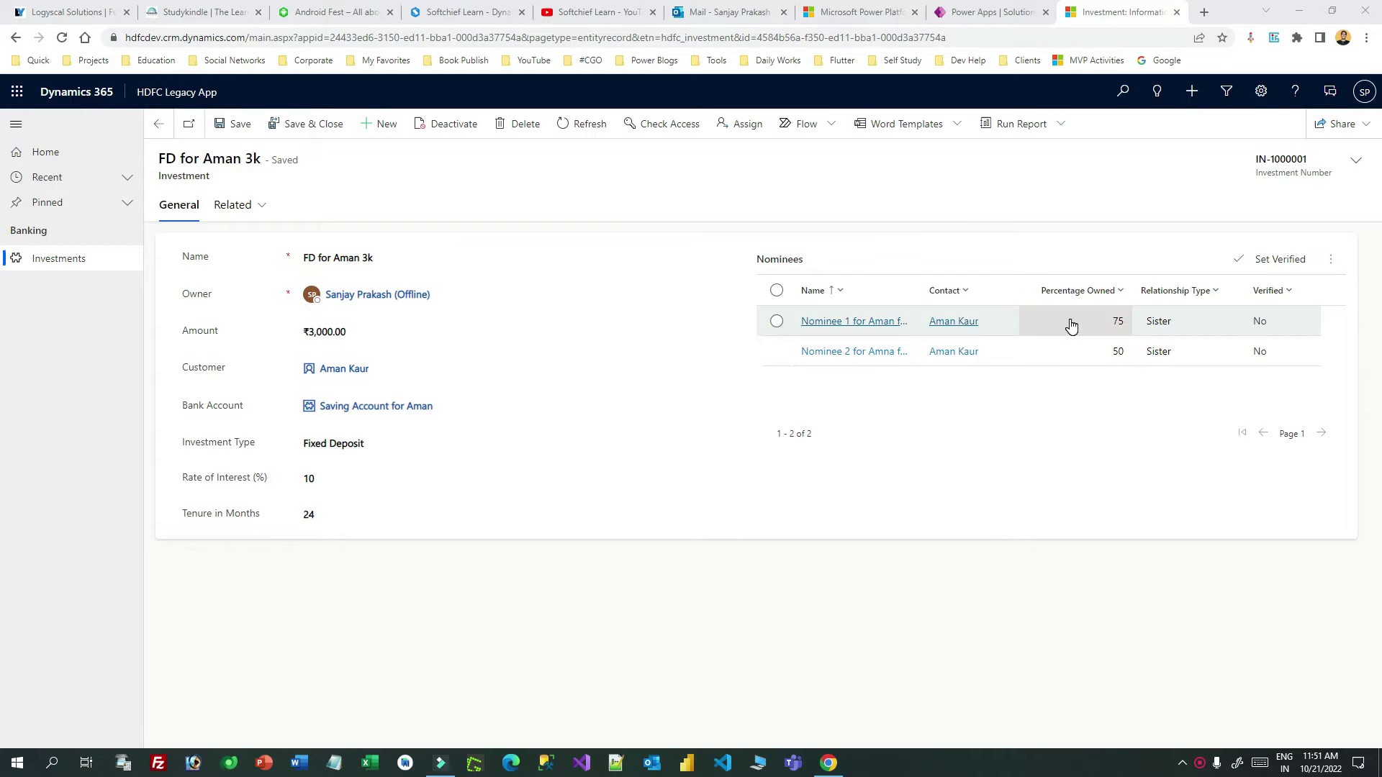
# Select the Nominee 1 and Nominee 2 rows in the FD for Aman 3k subgrid, then open Nominee 1.
pyautogui.moveTo(765, 261); pyautogui.dragTo(963, 270)
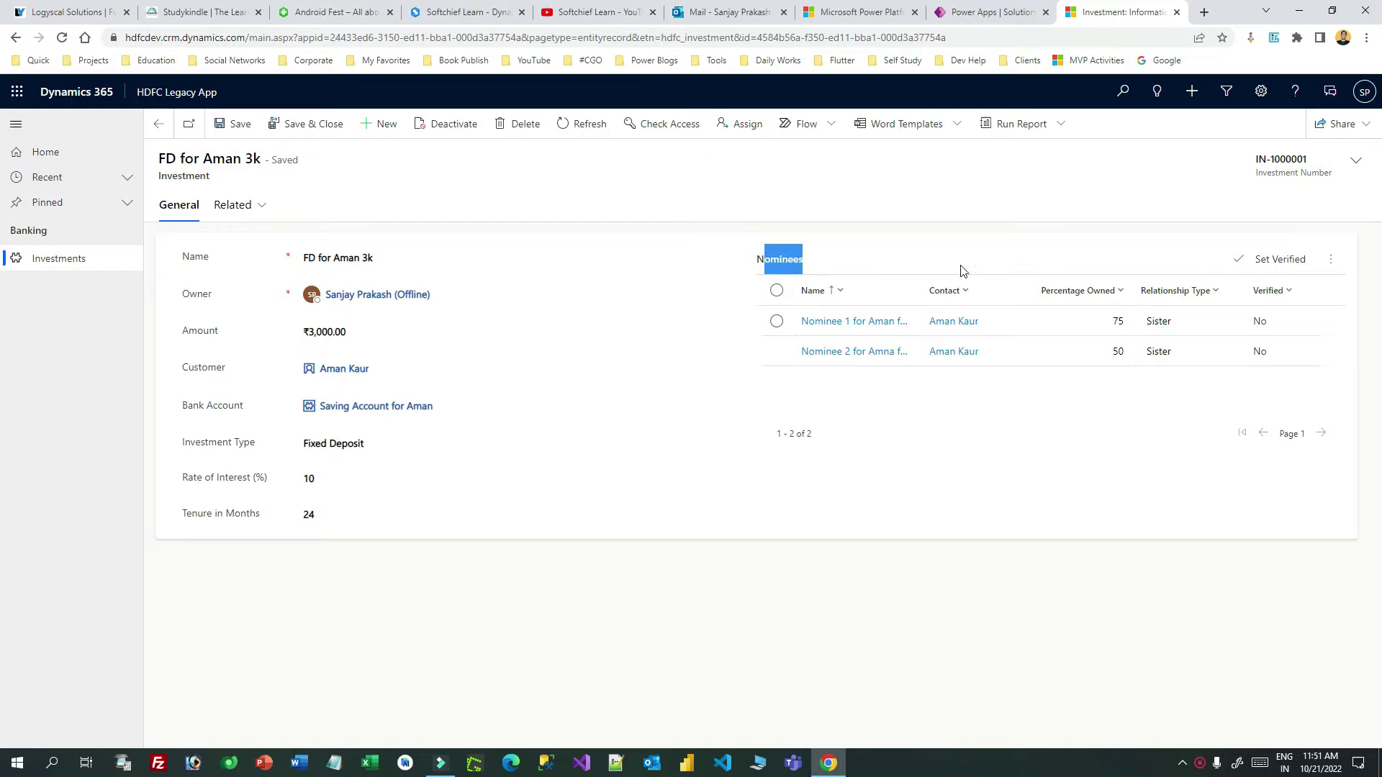
pyautogui.moveTo(172, 177); pyautogui.dragTo(227, 177)
pyautogui.click(1016, 330)
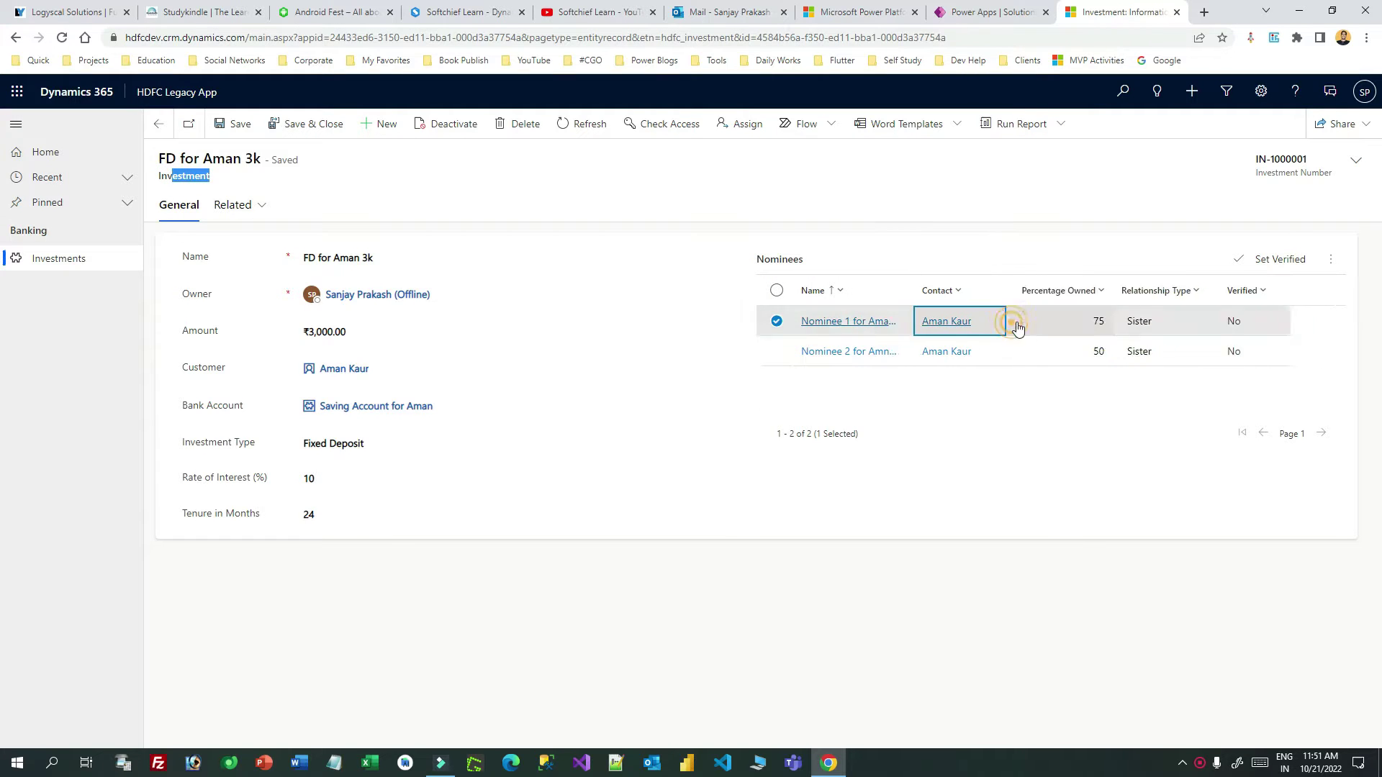
pyautogui.click(1039, 353)
pyautogui.click(1043, 321)
pyautogui.click(1044, 352)
pyautogui.click(1064, 324)
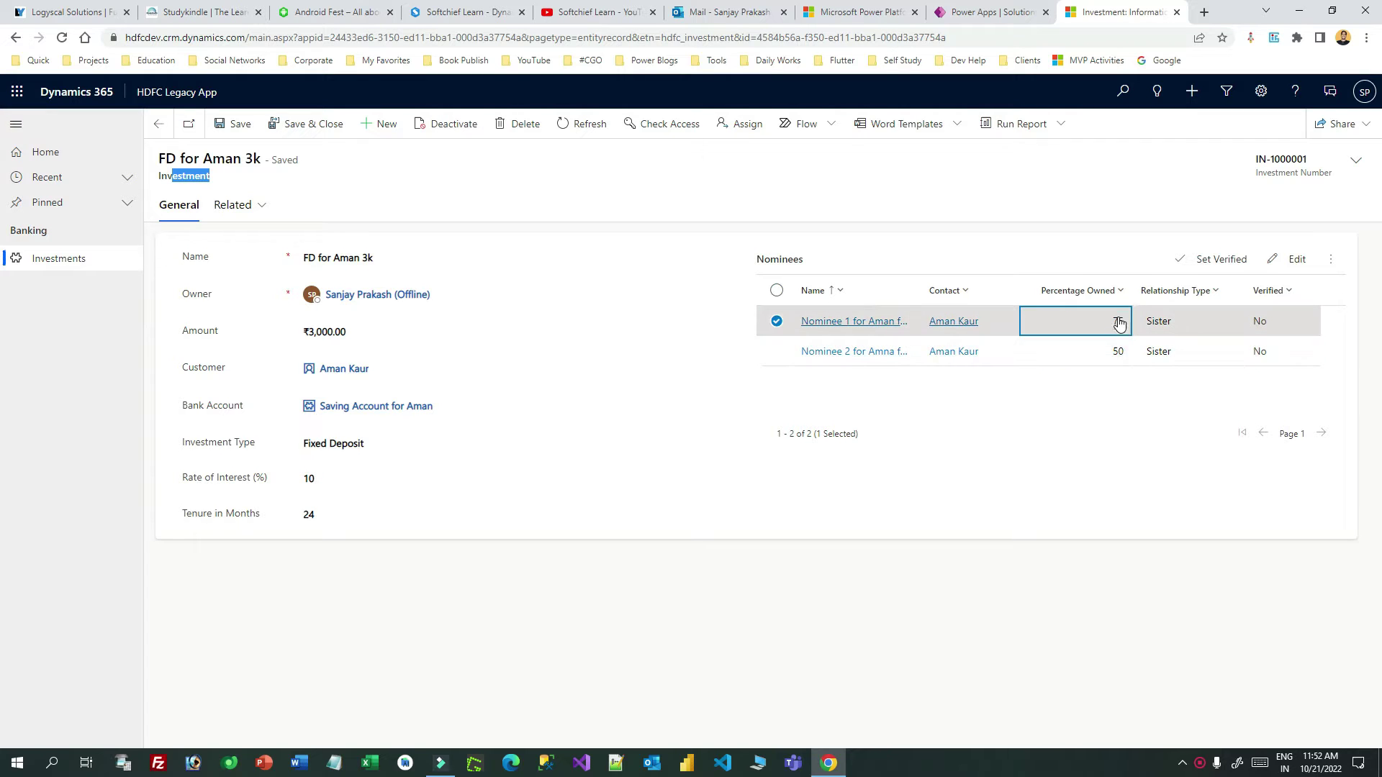
pyautogui.click(1115, 357)
pyautogui.click(1116, 324)
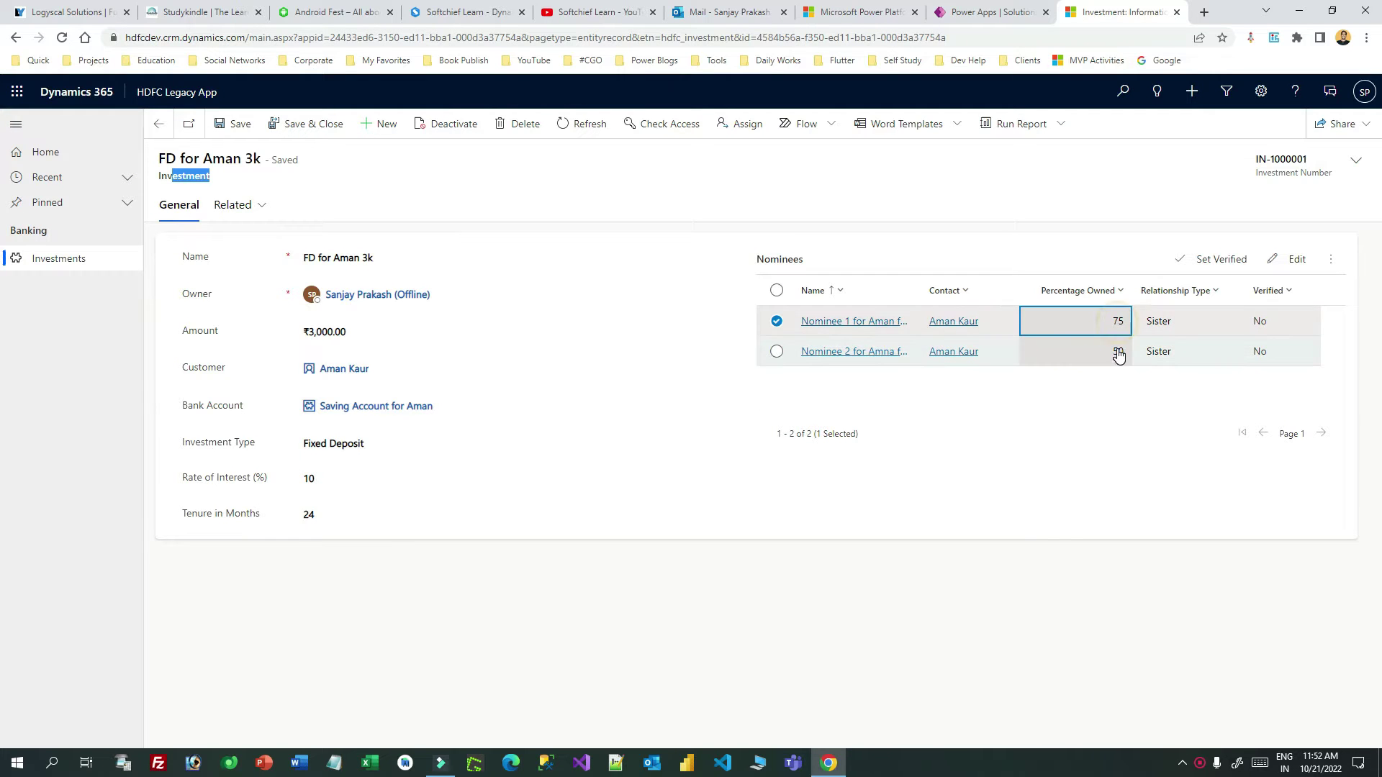
pyautogui.doubleClick(1077, 330)
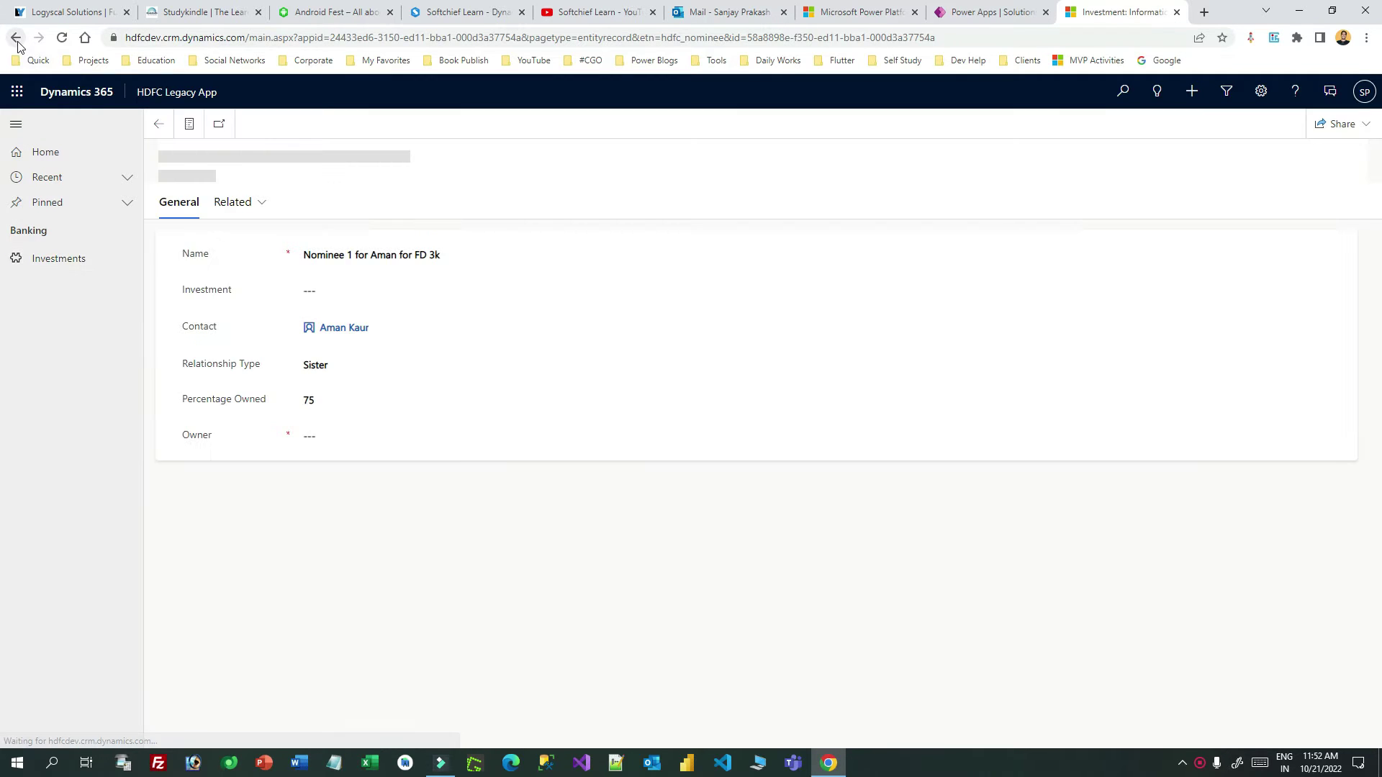
# Leave Nominee 1's relationship type as Sister and go back to the investment.
pyautogui.click(338, 371)
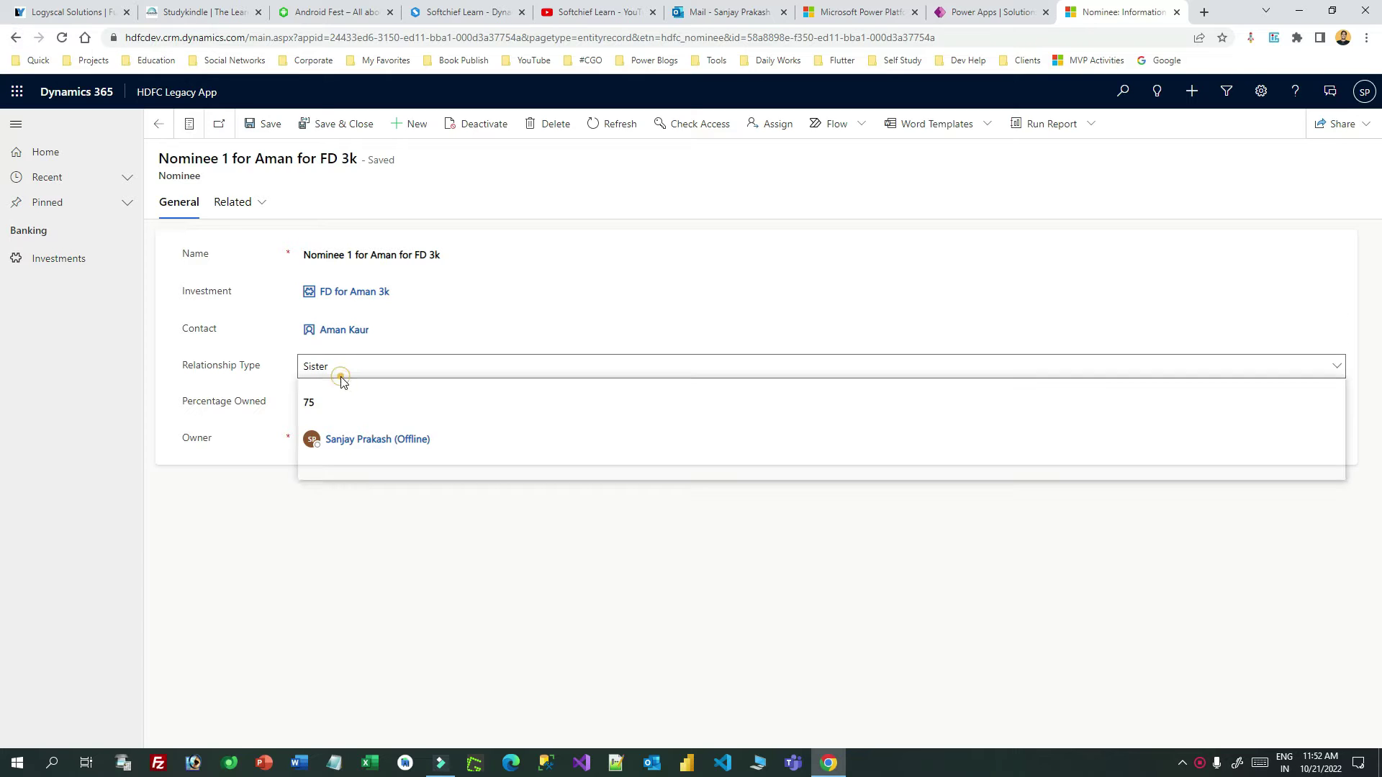
pyautogui.click(339, 370)
pyautogui.click(15, 37)
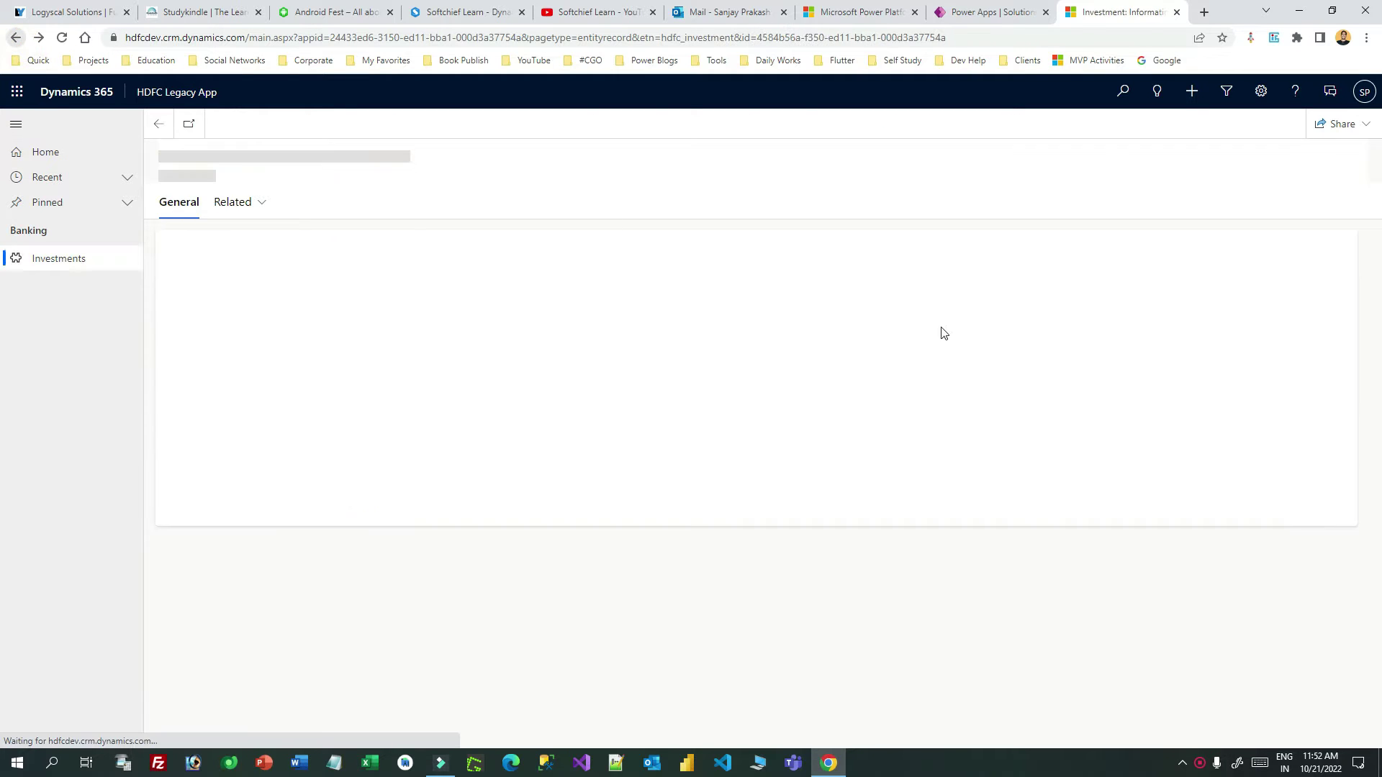
# Point out the Nominees subgrid's percentage owned cells, 75 and 50.
pyautogui.moveTo(172, 176); pyautogui.dragTo(210, 177)
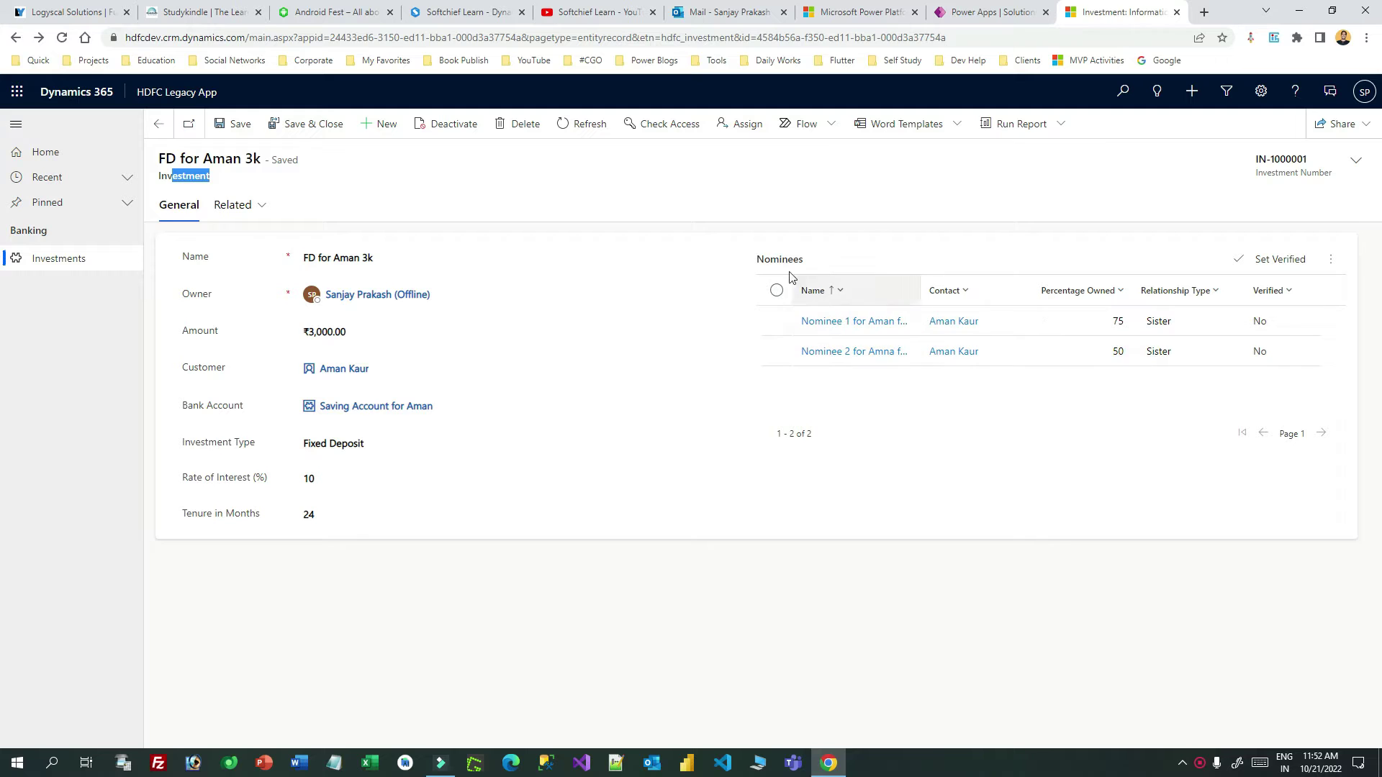
pyautogui.moveTo(770, 259); pyautogui.dragTo(857, 264)
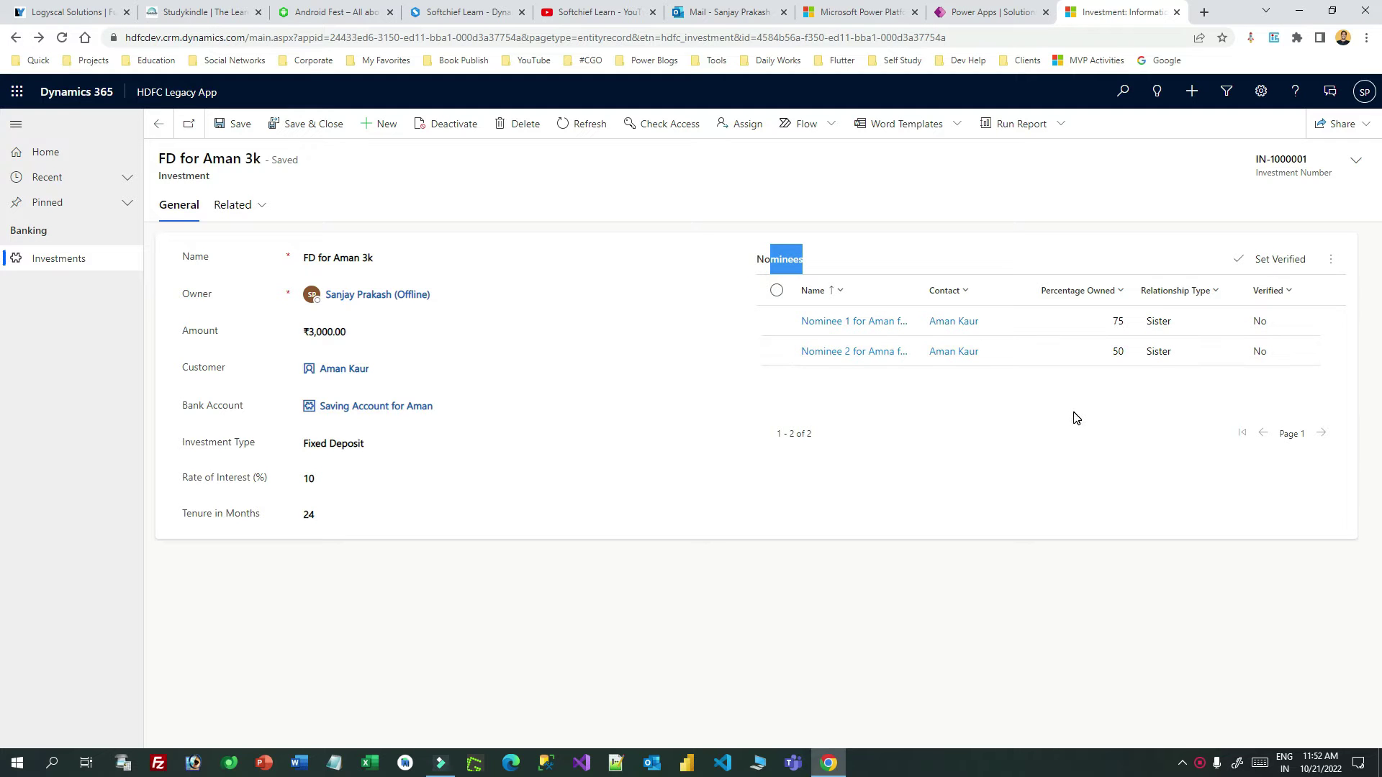
pyautogui.click(1108, 321)
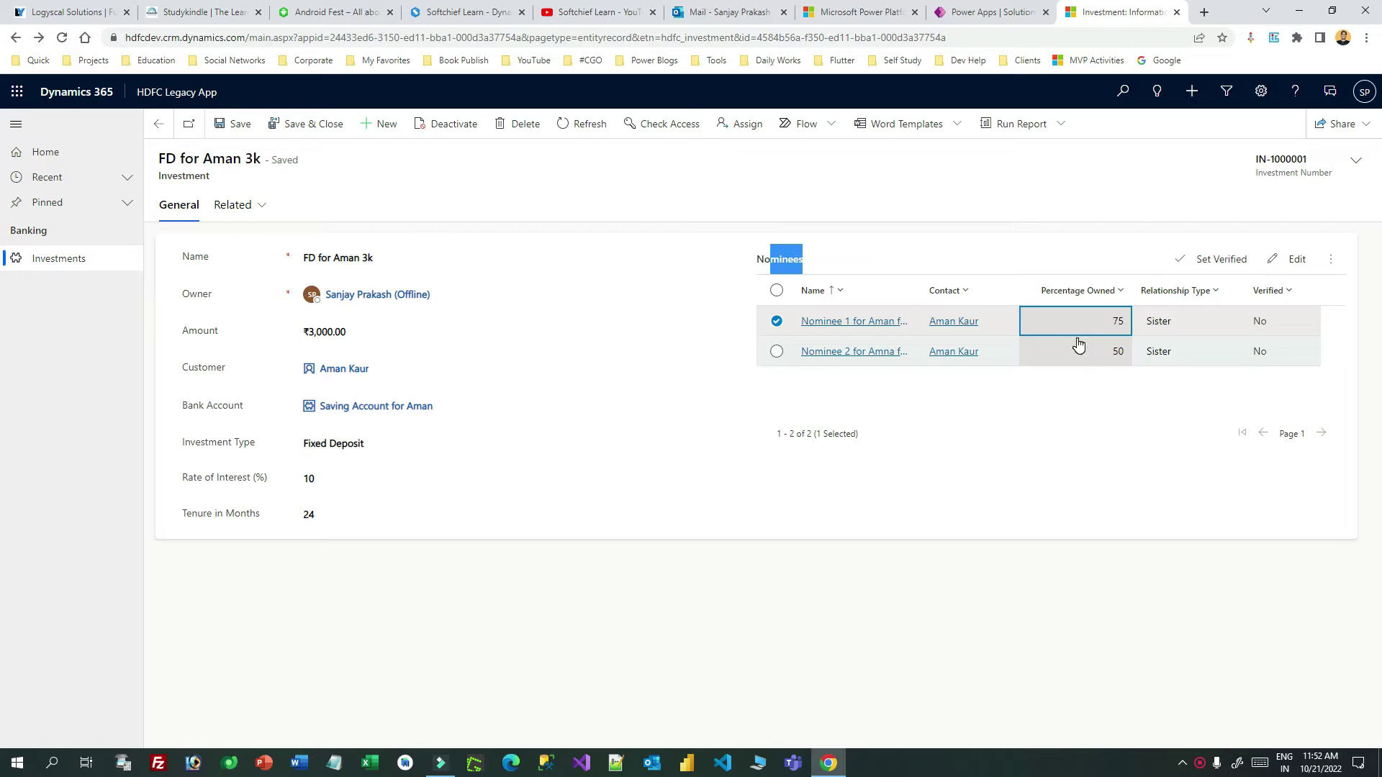
pyautogui.click(1095, 353)
pyautogui.press('Up')
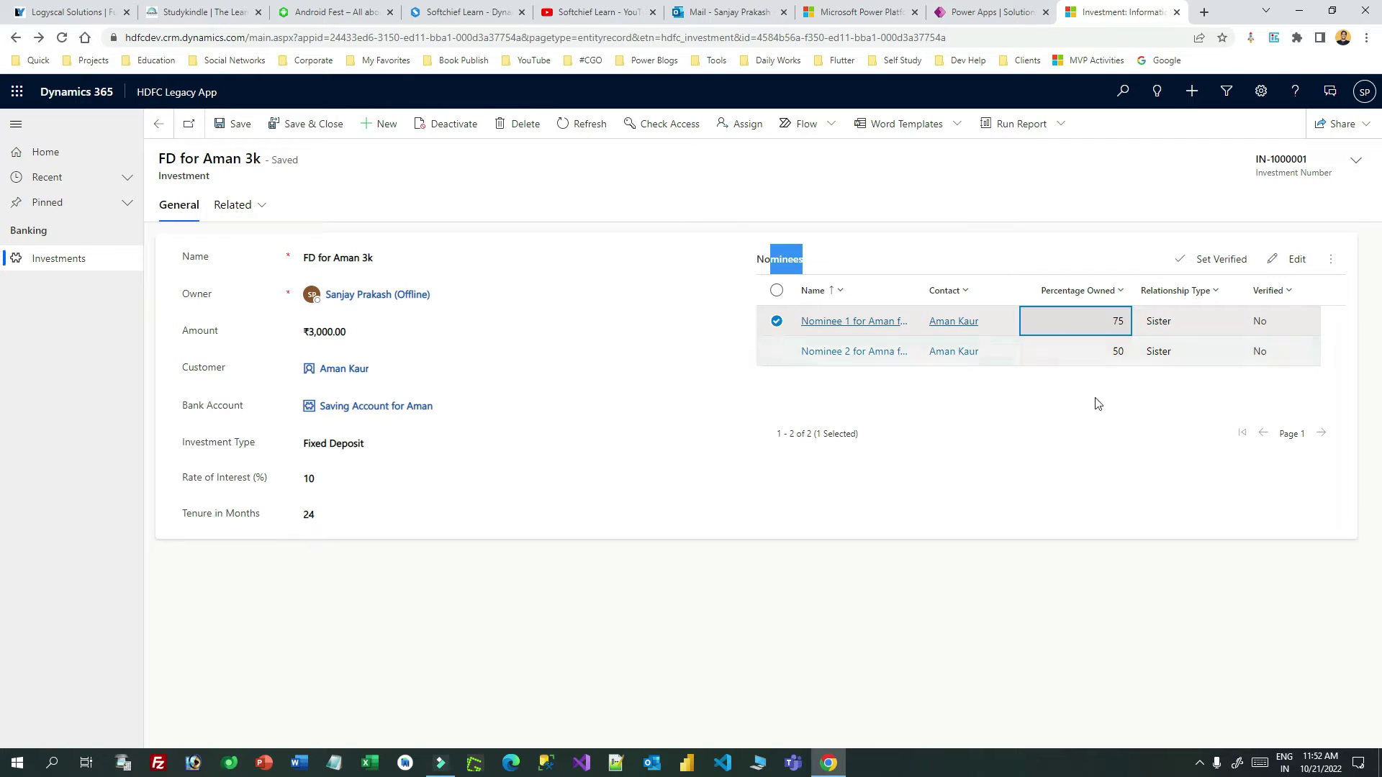
pyautogui.click(1066, 607)
pyautogui.moveTo(170, 179); pyautogui.dragTo(232, 179)
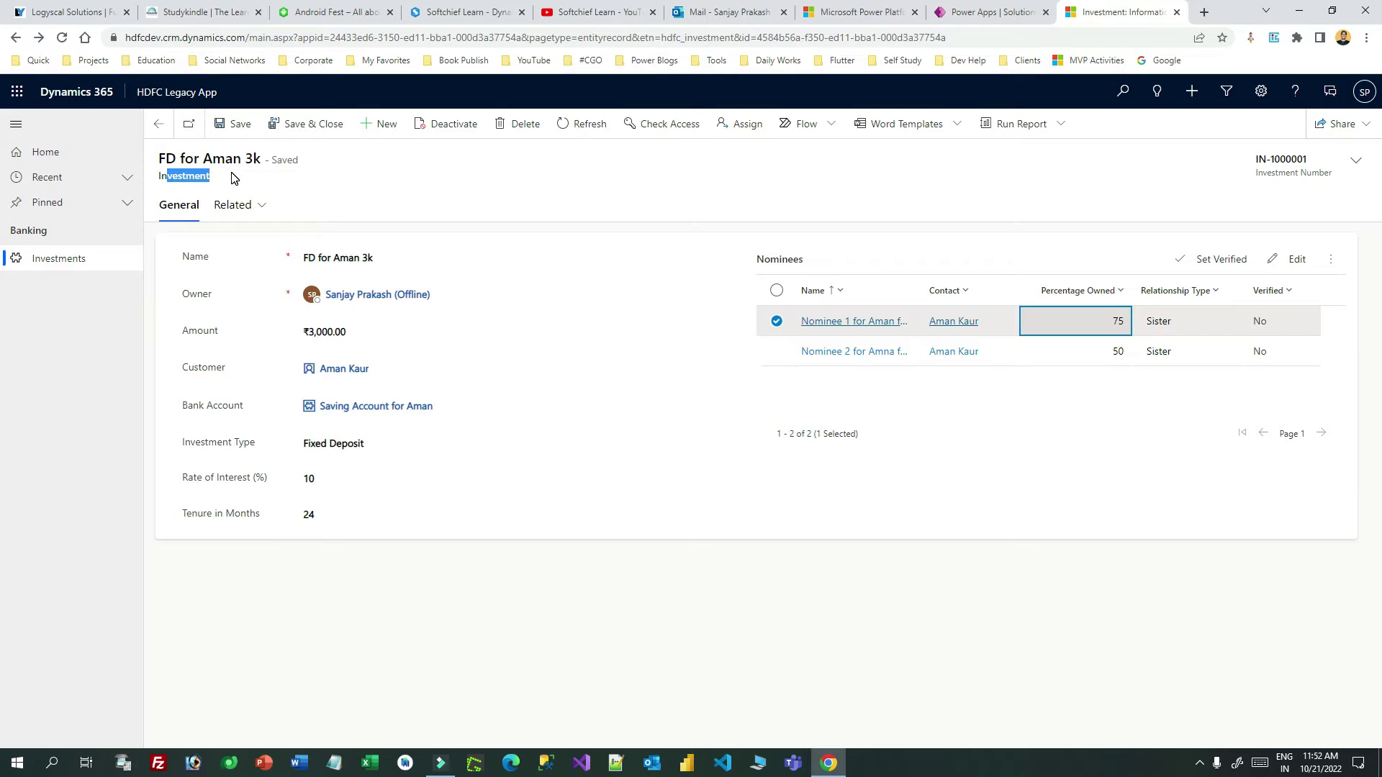
pyautogui.click(980, 15)
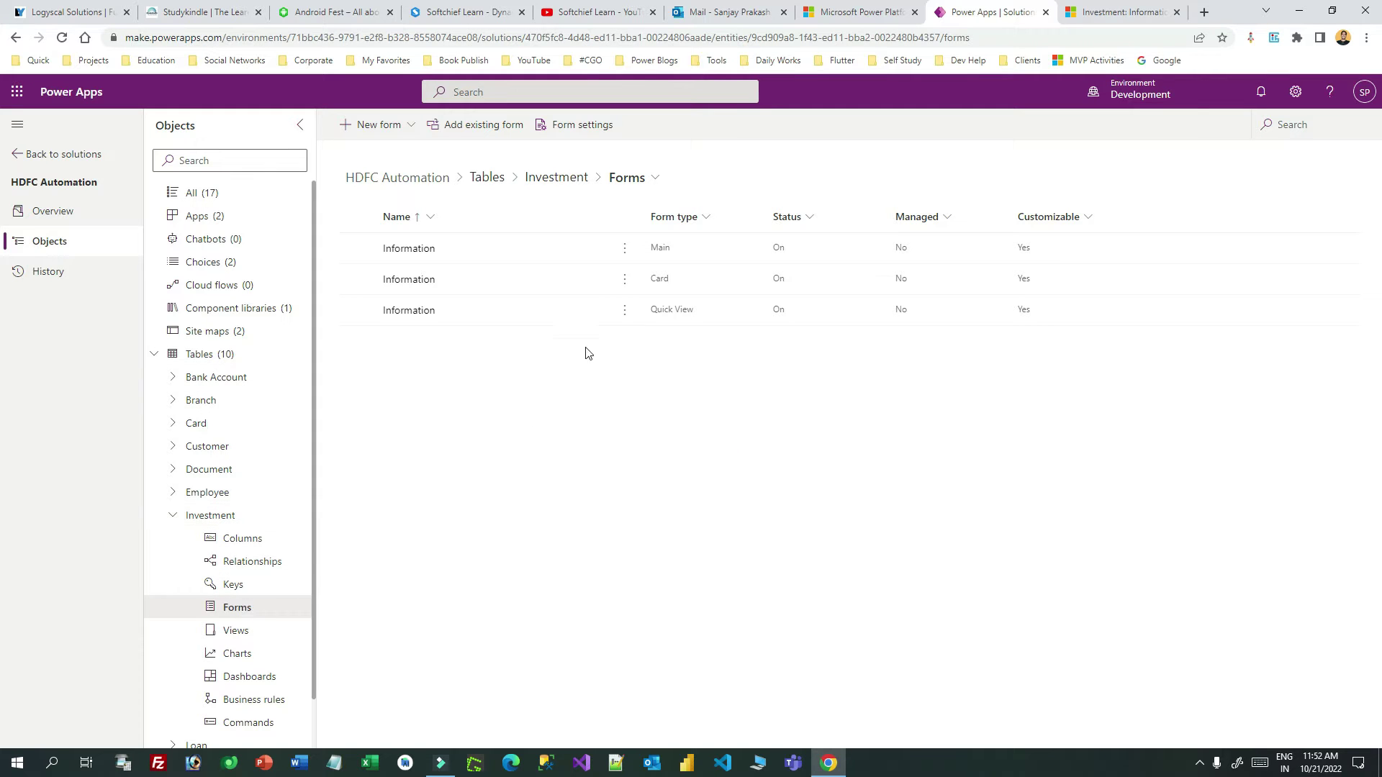
# Edit the Investment table's Main Information form in a new designer tab.
pyautogui.click(624, 247)
pyautogui.moveTo(732, 276)
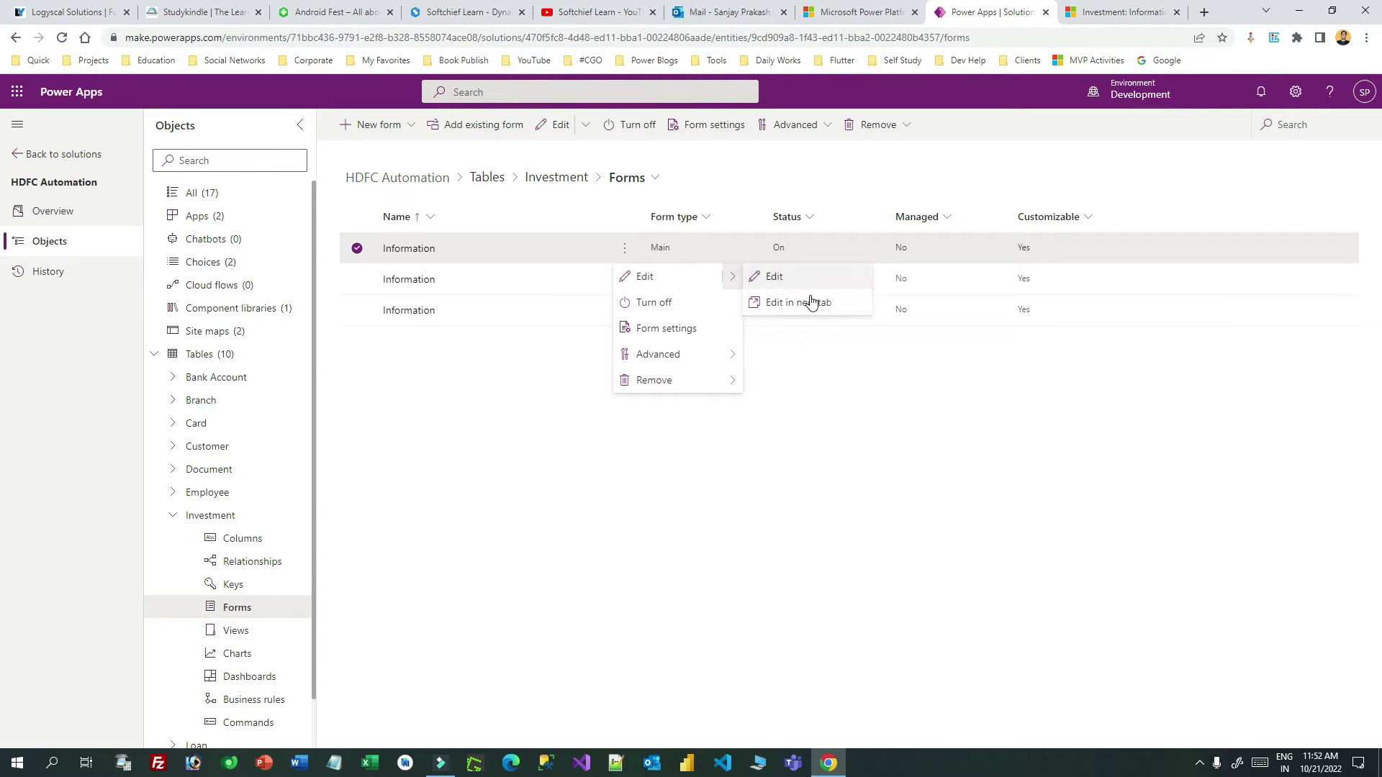
pyautogui.click(860, 309)
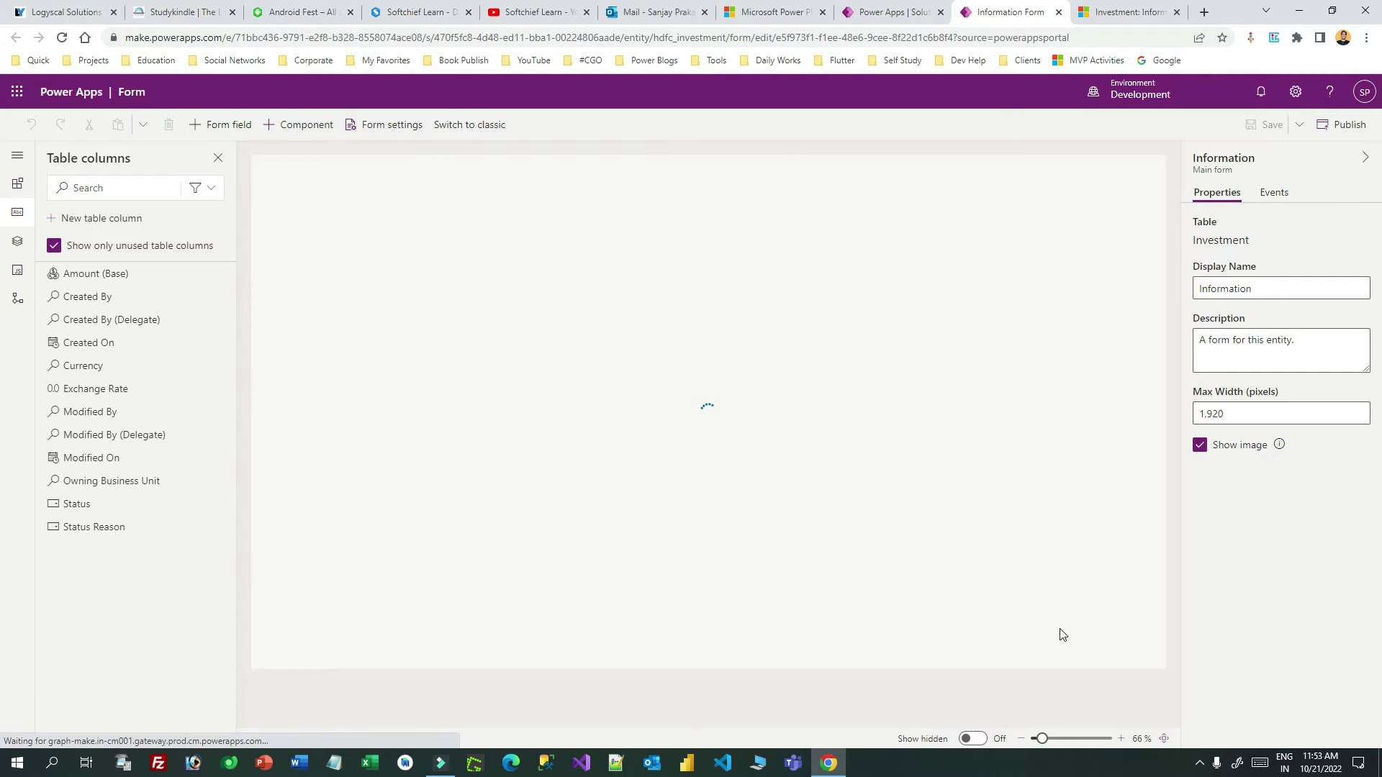
# Select the Nominees subgrid on the form canvas, settling the zoom at 76%.
pyautogui.click(1044, 741)
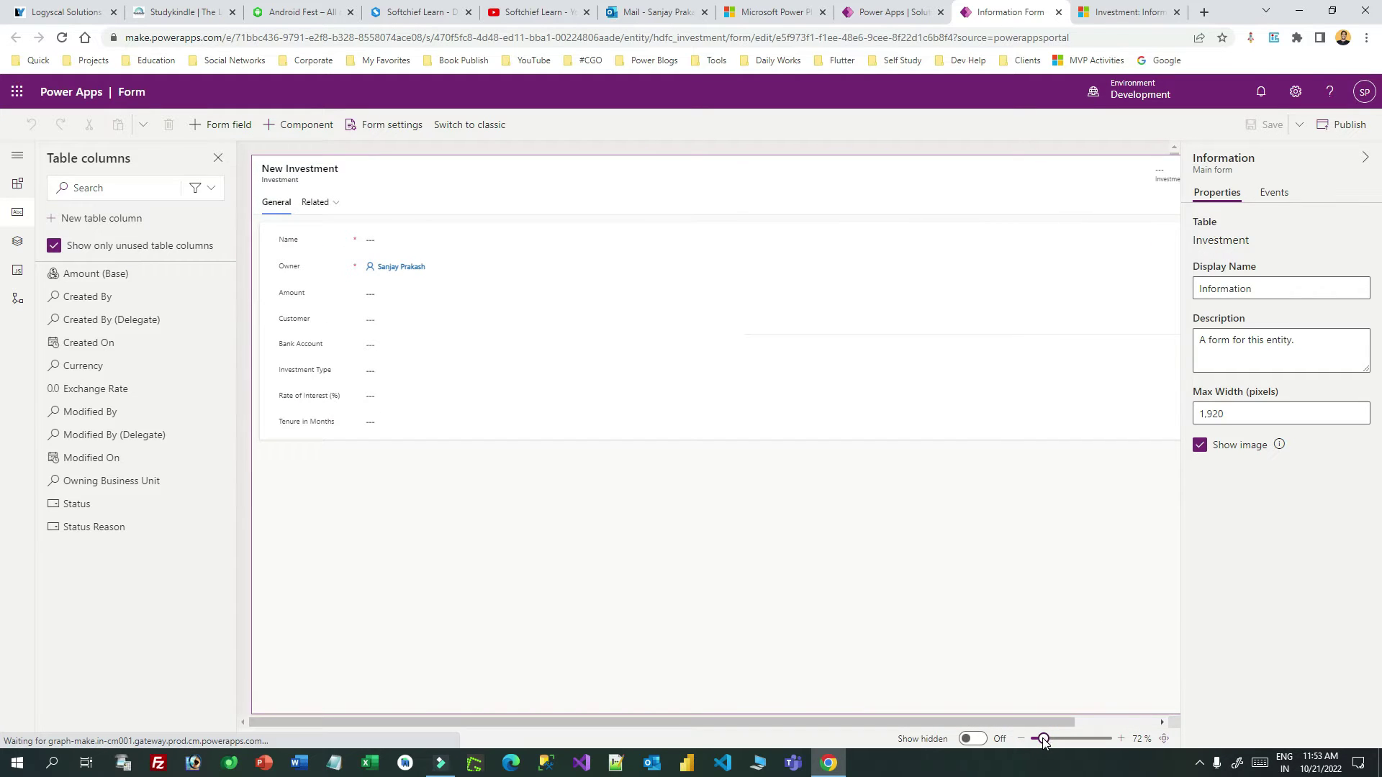
pyautogui.click(1041, 741)
pyautogui.click(712, 276)
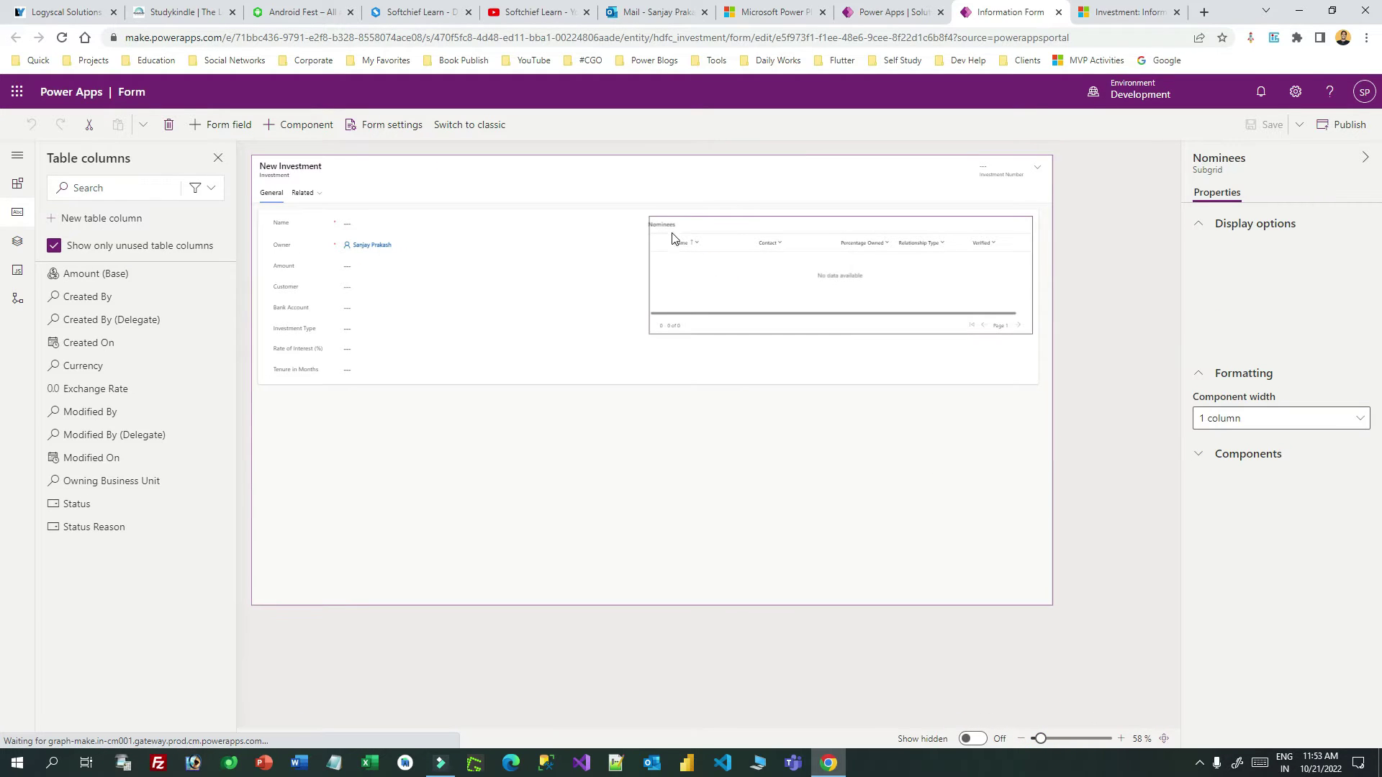
pyautogui.click(1066, 747)
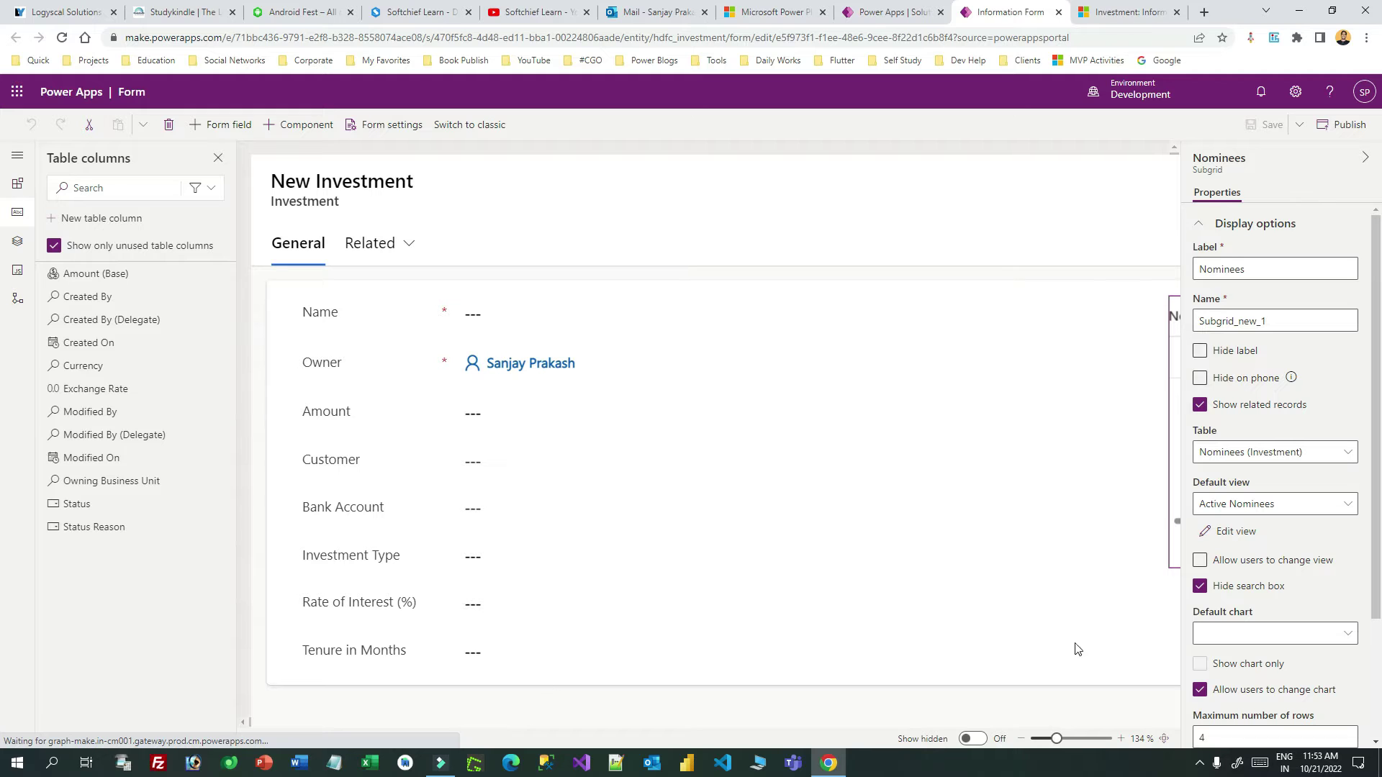
pyautogui.click(1050, 742)
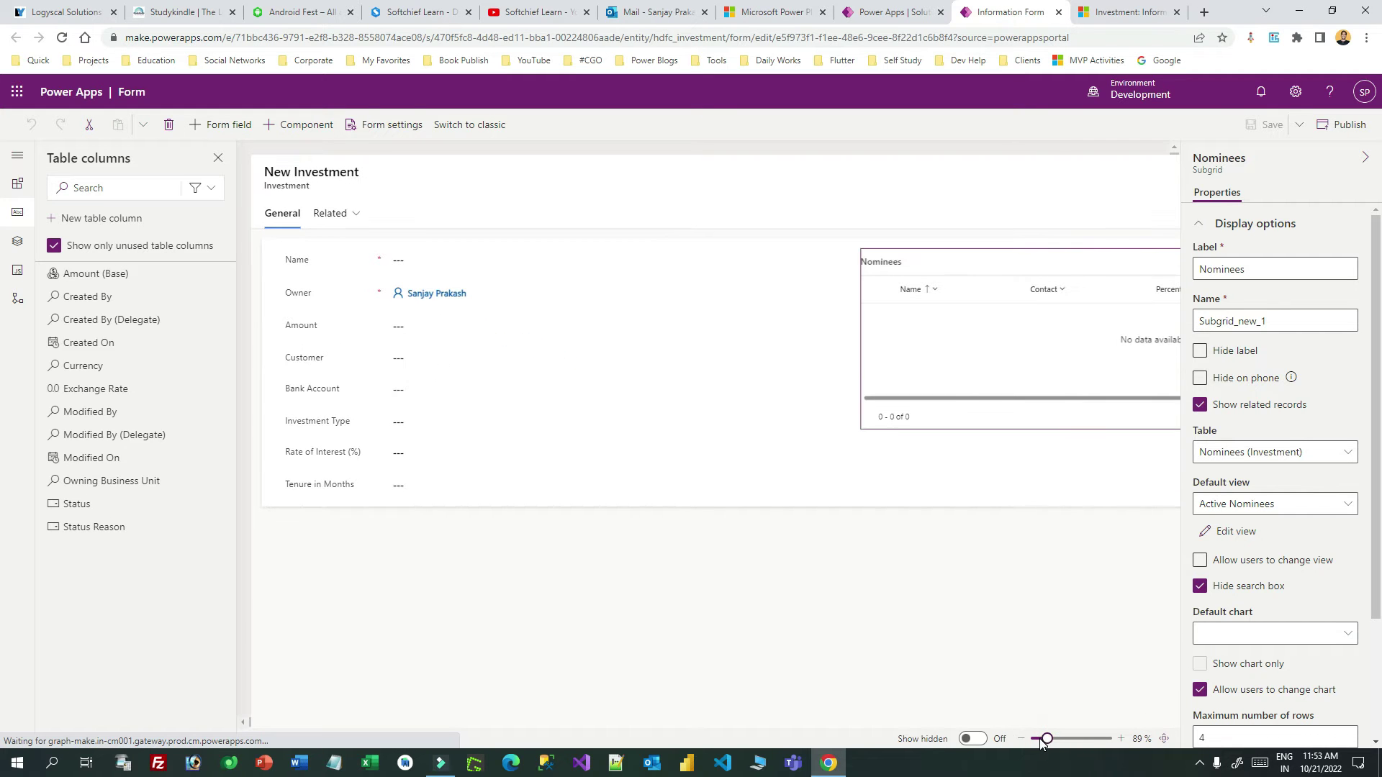
pyautogui.click(1041, 743)
pyautogui.click(1044, 740)
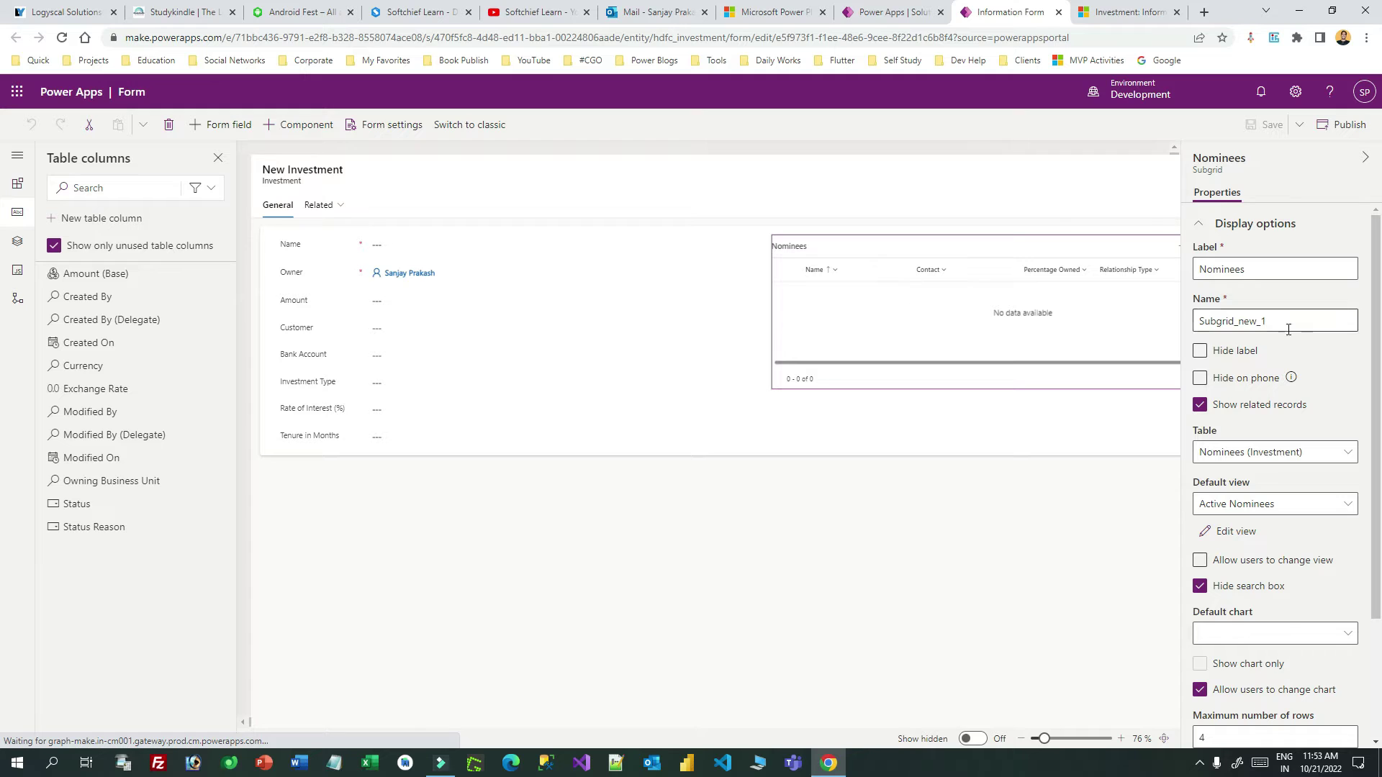
# Collapse the subgrid's Display options and Formatting sections and expand Components.
pyautogui.click(1199, 229)
pyautogui.click(1199, 258)
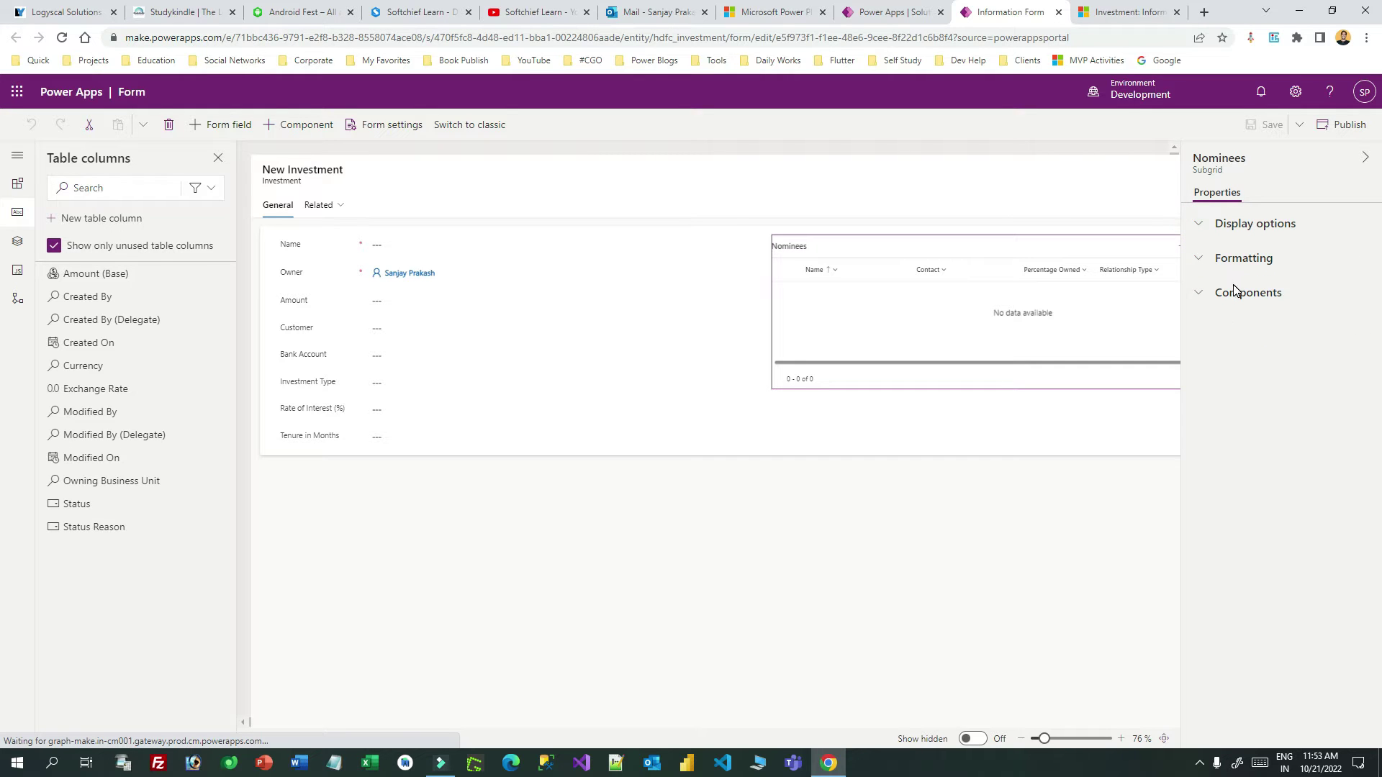
pyautogui.click(1235, 232)
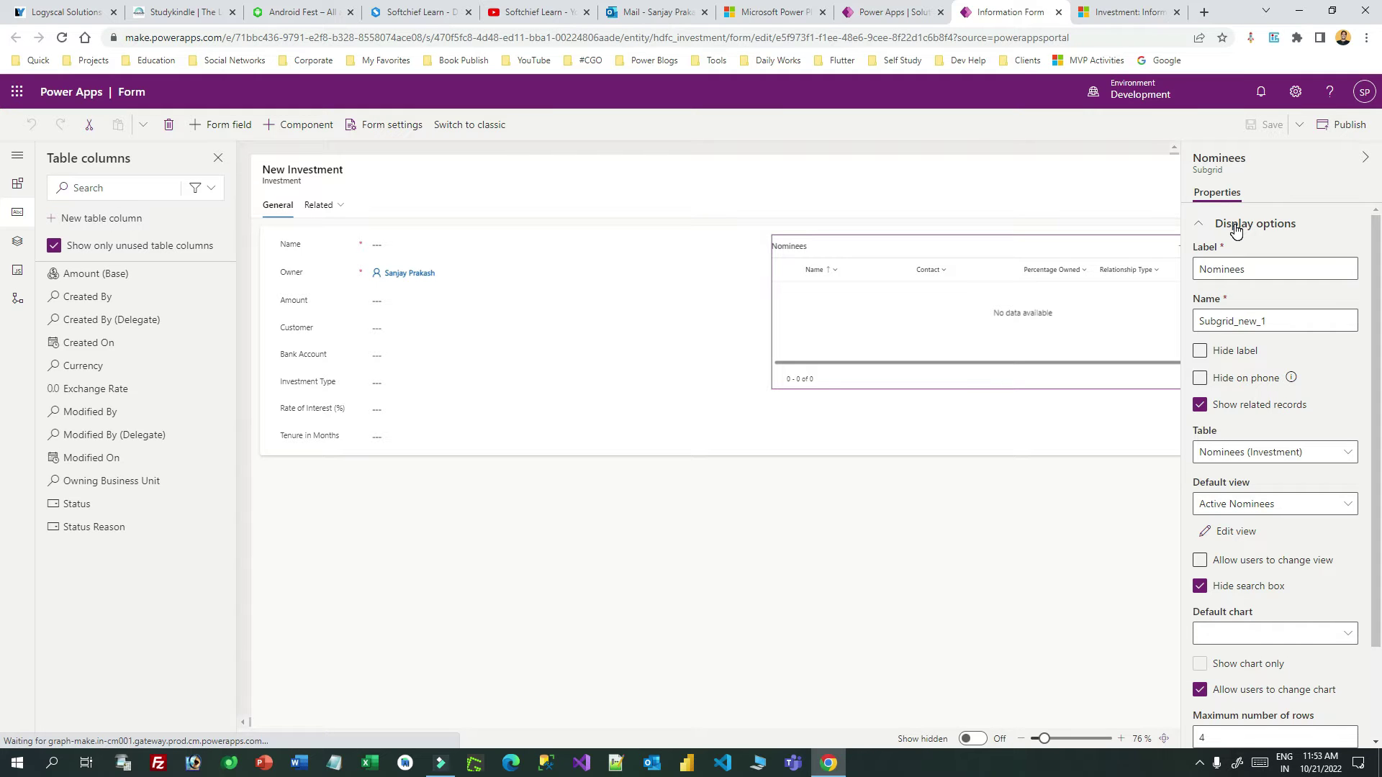
pyautogui.click(1235, 228)
pyautogui.click(1245, 259)
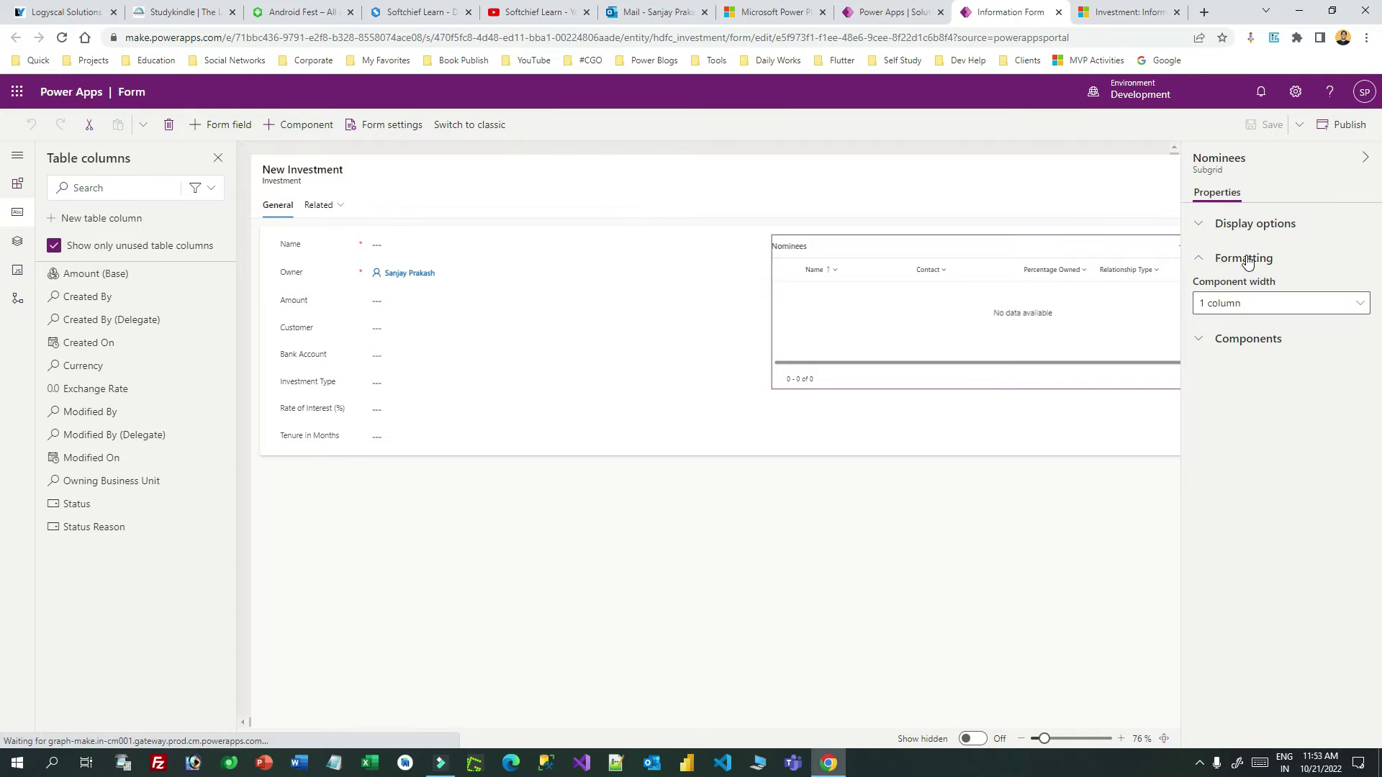
pyautogui.click(1247, 259)
pyautogui.click(1239, 292)
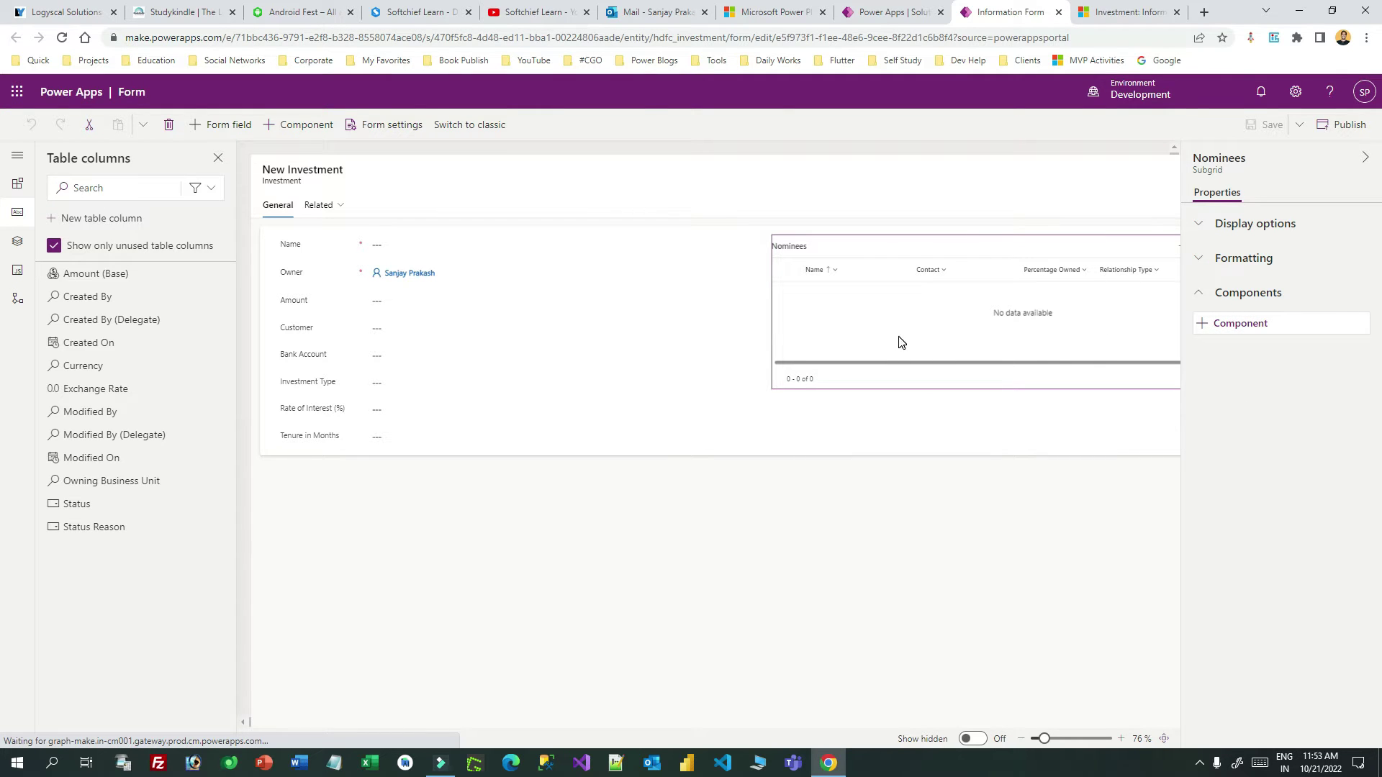
# Add an Editable Grid component to the Nominees subgrid.
pyautogui.click(1233, 323)
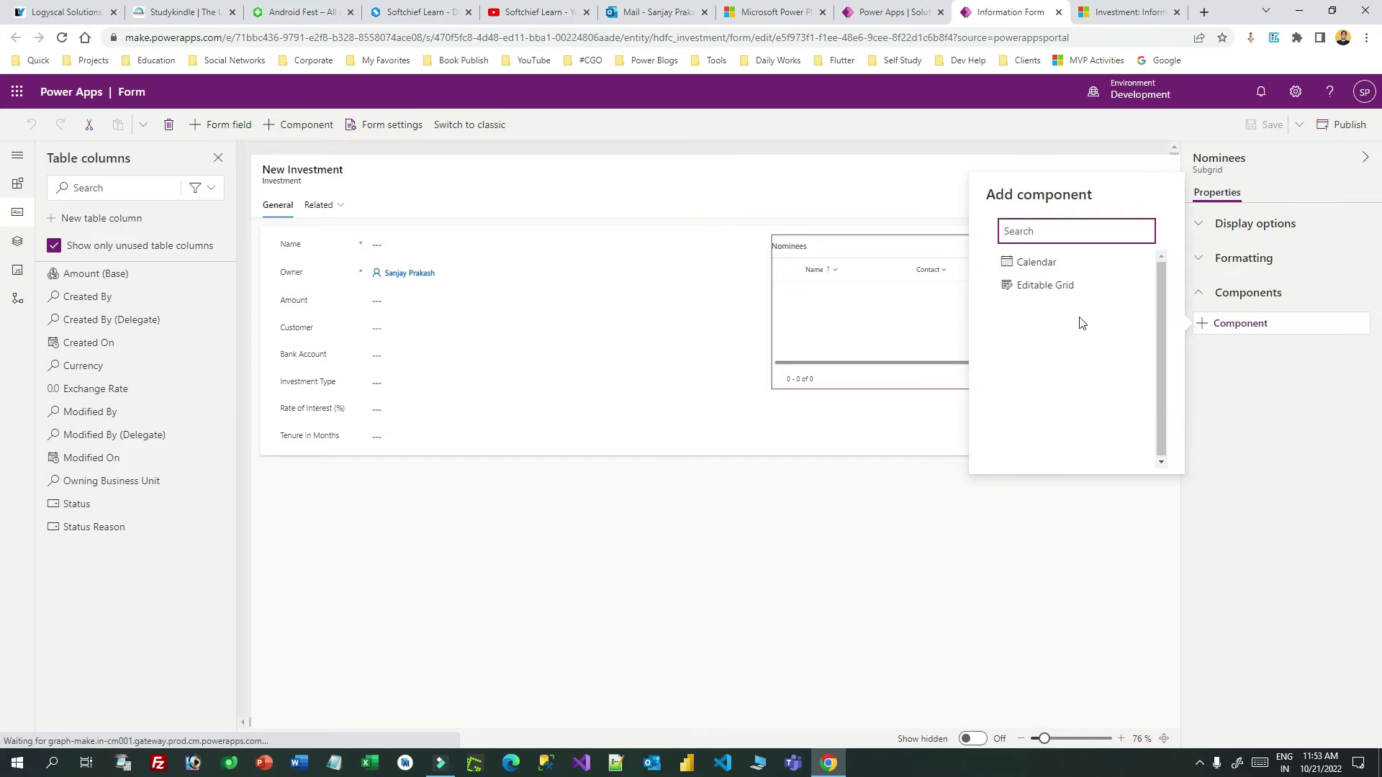
pyautogui.moveTo(1040, 288)
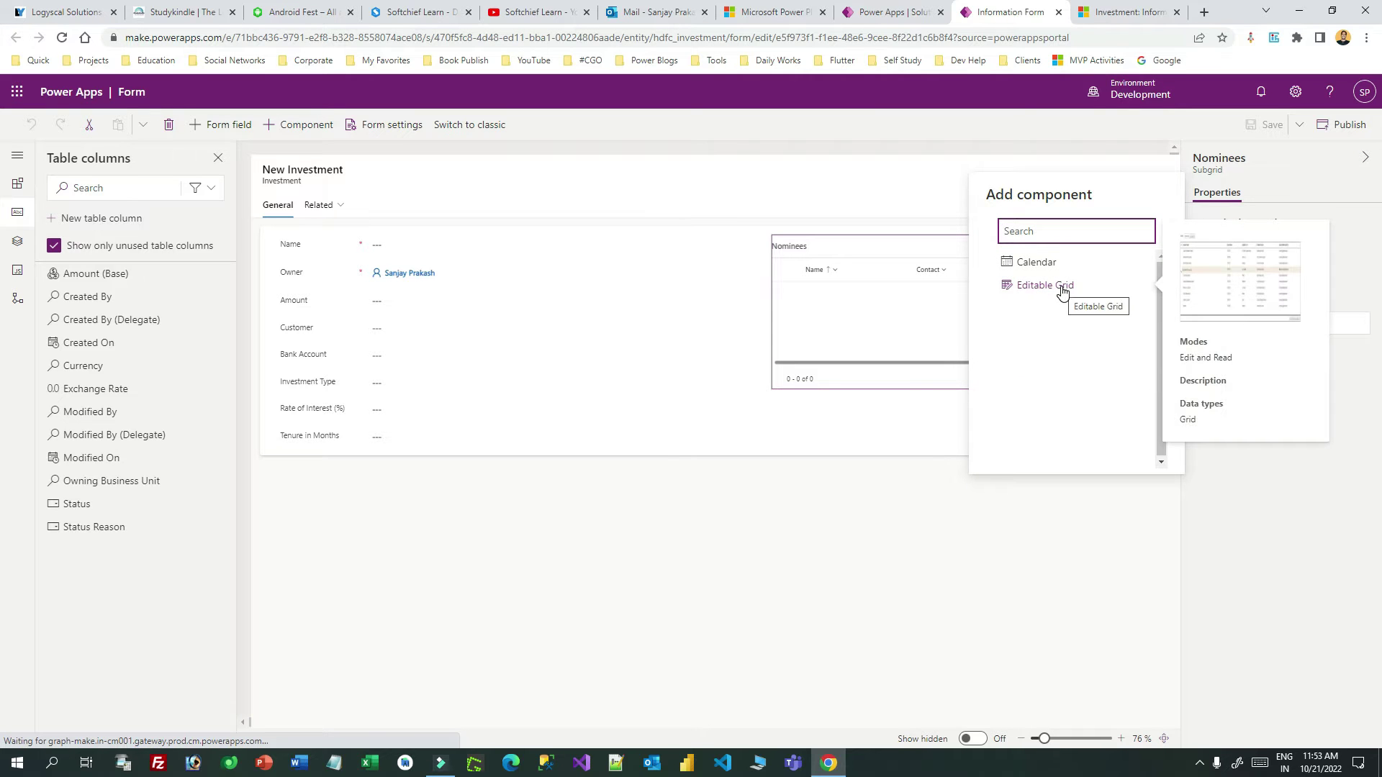
pyautogui.moveTo(1041, 263)
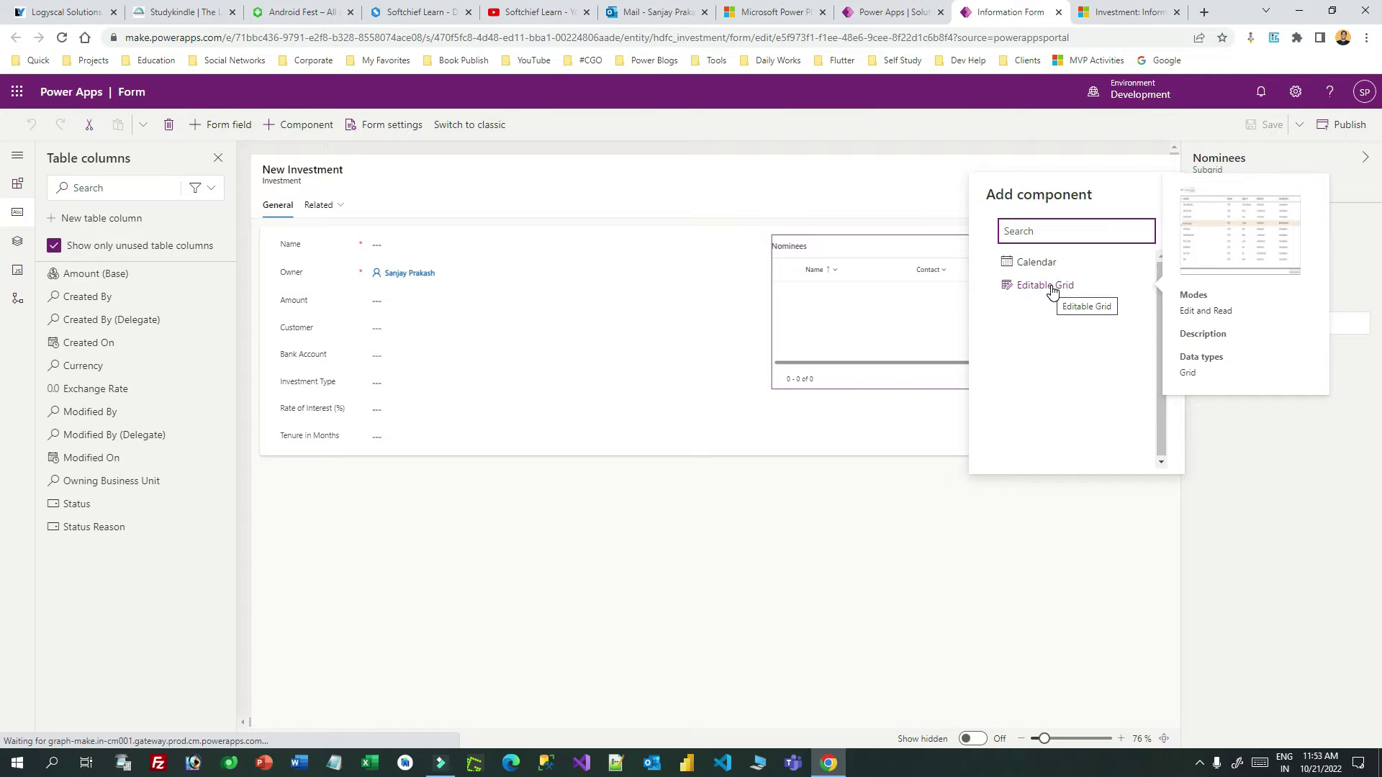
pyautogui.click(1050, 288)
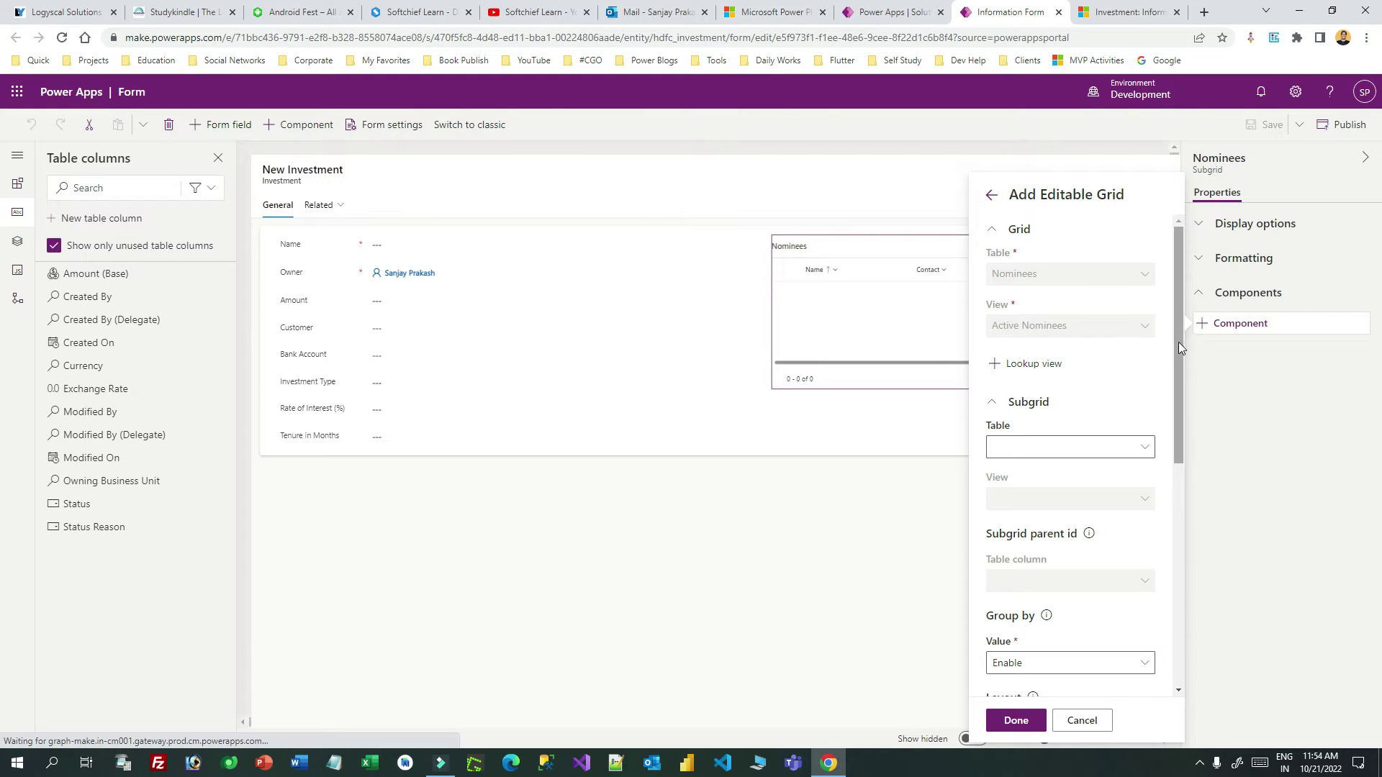
# Set the Editable Grid's Subgrid Table to Nominees.
pyautogui.moveTo(1178, 344); pyautogui.dragTo(1177, 349)
pyautogui.click(997, 389)
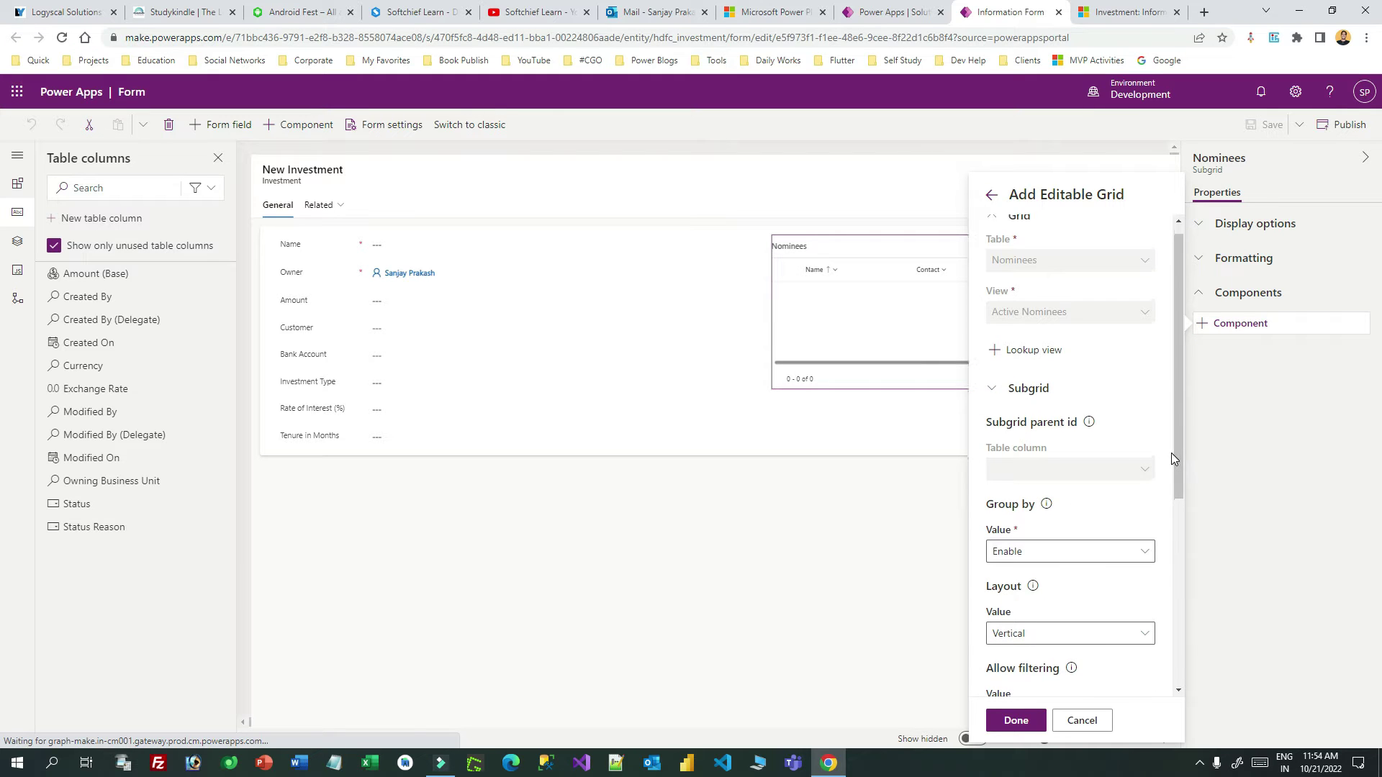
pyautogui.scroll(1, 1172, 452)
pyautogui.click(992, 402)
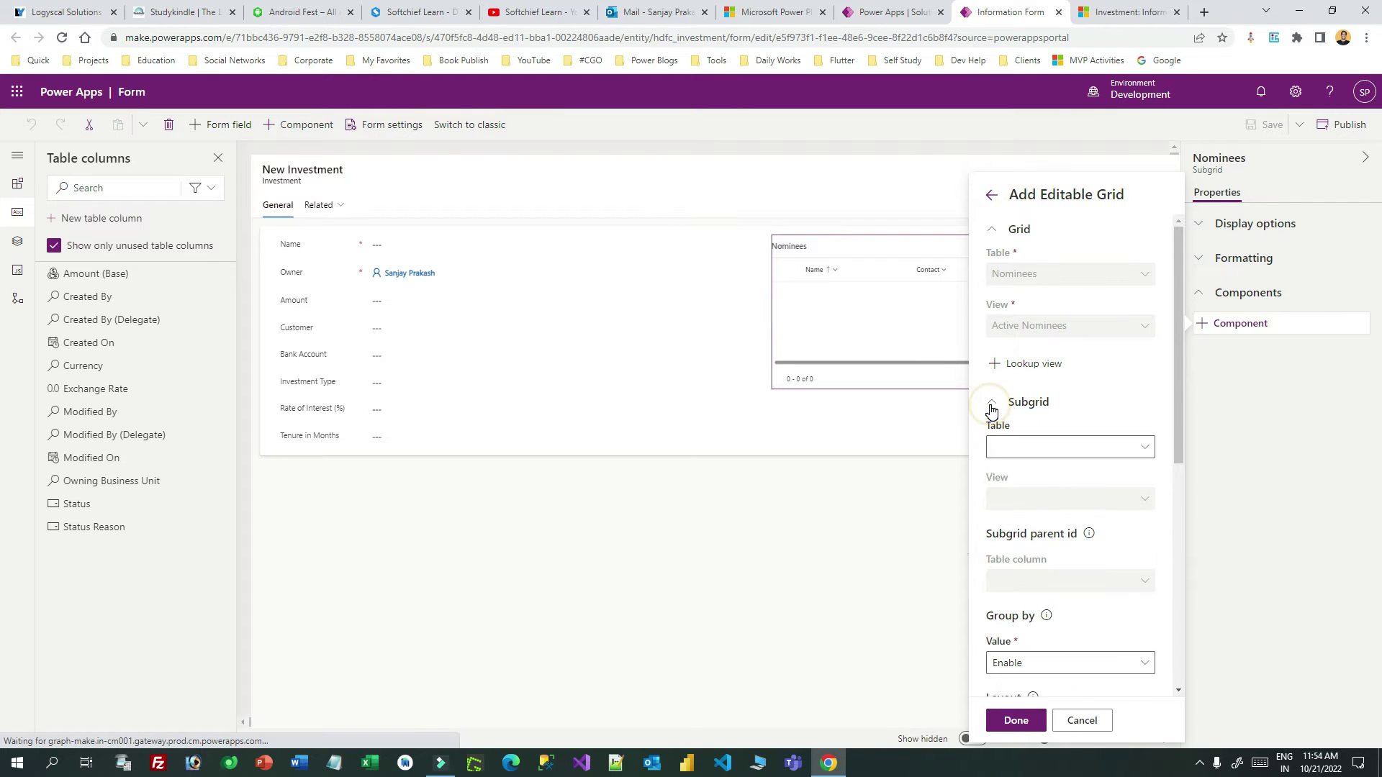
pyautogui.click(1073, 448)
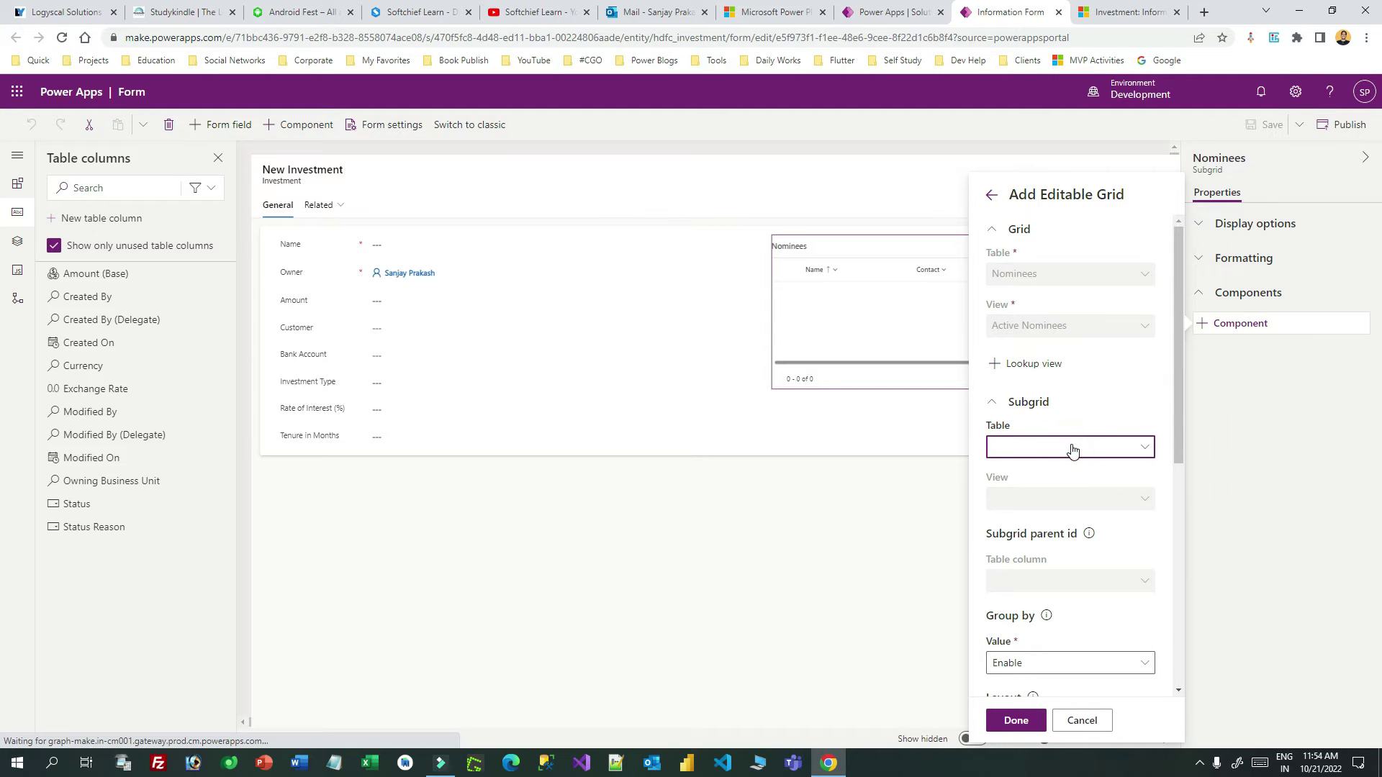
pyautogui.scroll(-10, 1238, 432)
pyautogui.scroll(-20, 1257, 480)
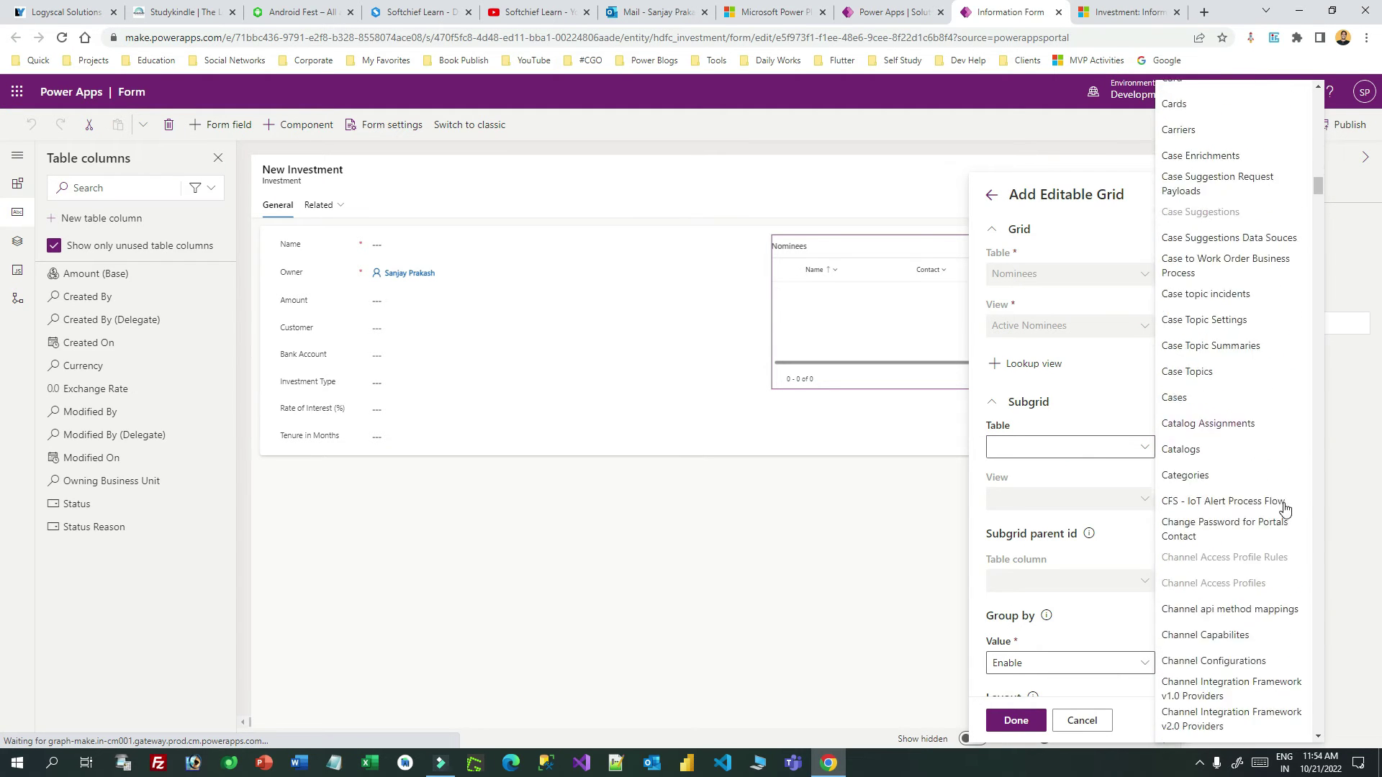
pyautogui.scroll(-20, 1272, 501)
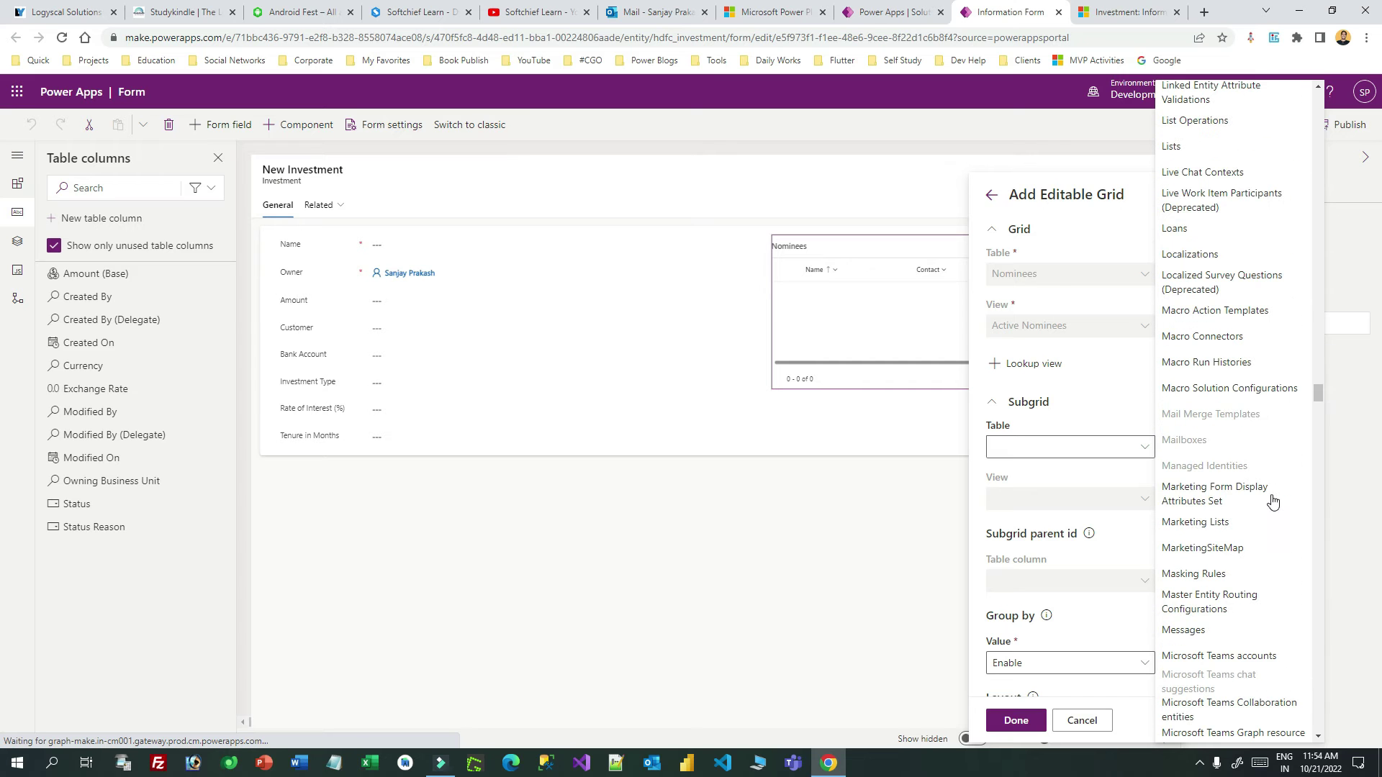
pyautogui.scroll(-8, 1272, 501)
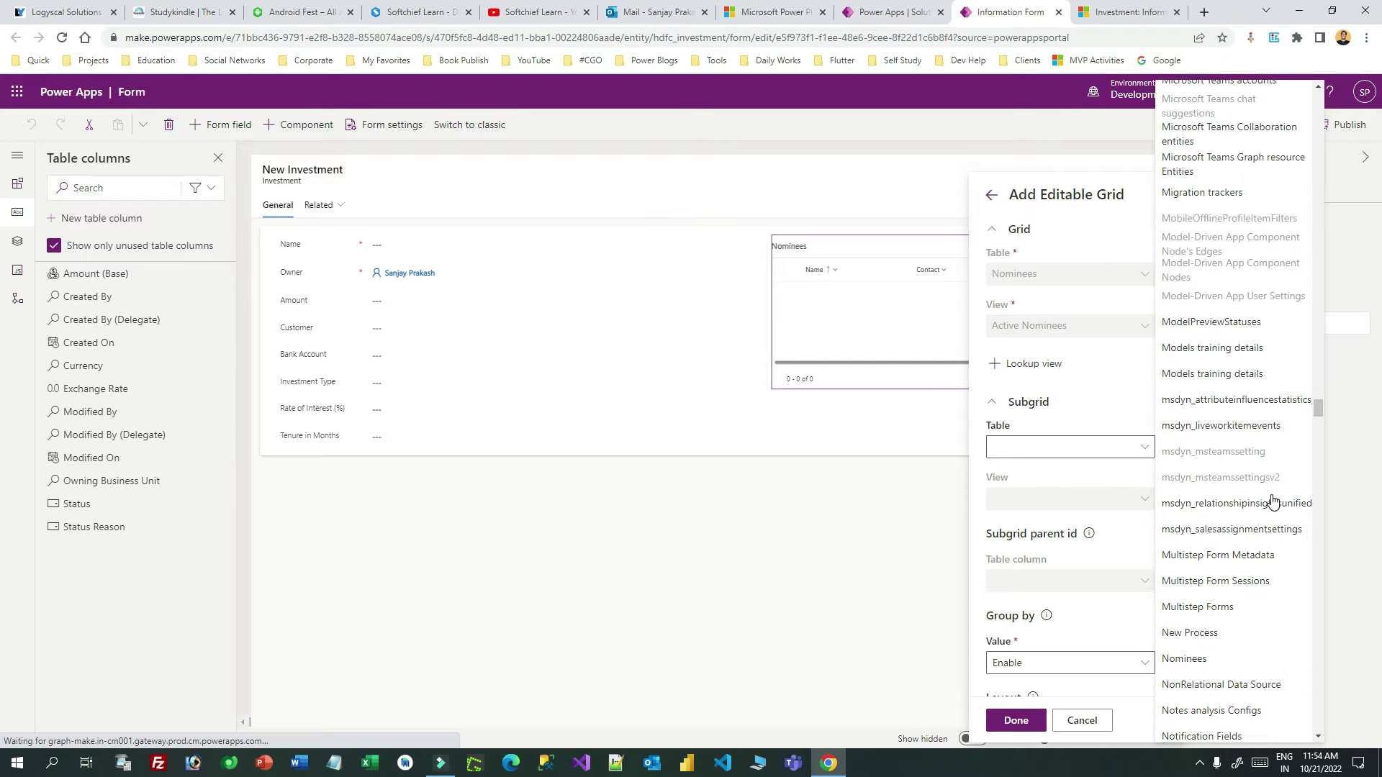
pyautogui.scroll(-4, 1269, 490)
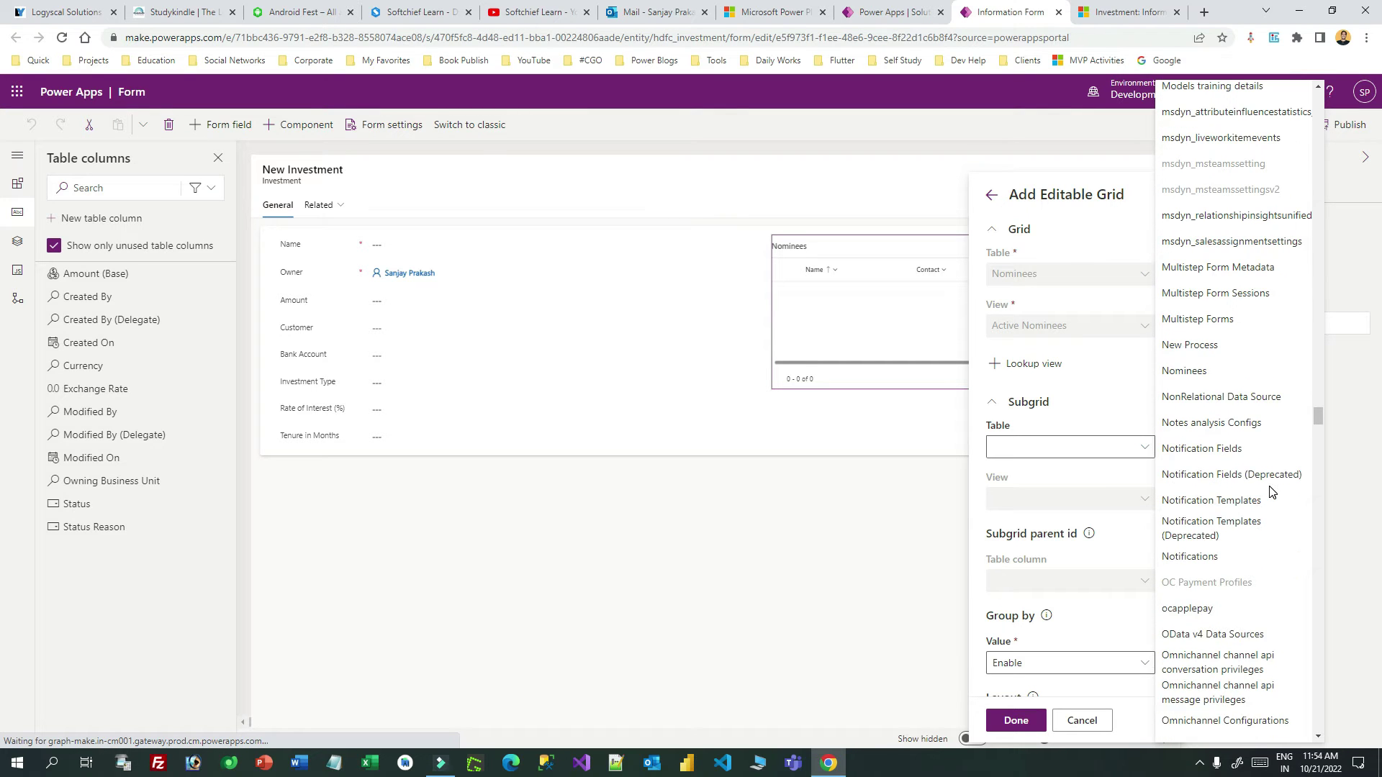
pyautogui.click(1206, 372)
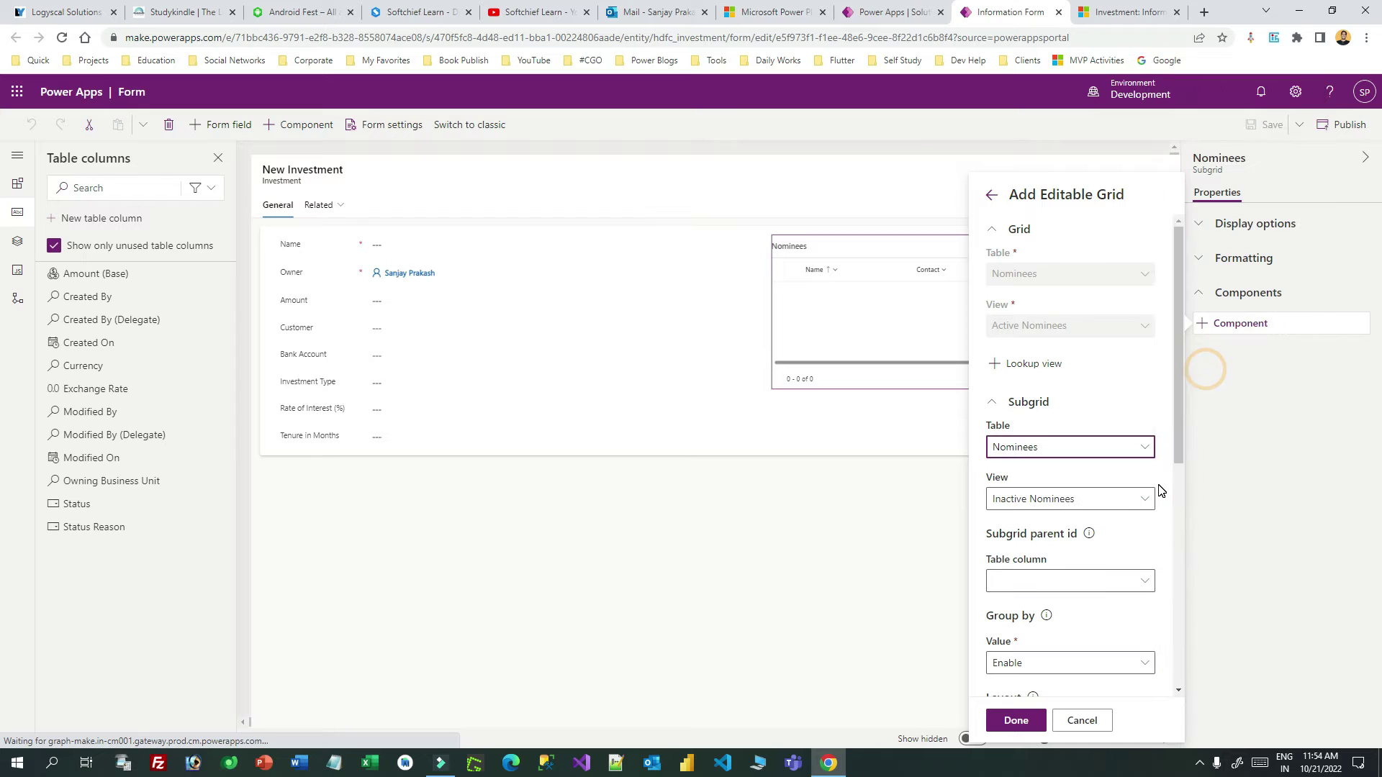
# Choose the Active Nominees view and leave Group by set to Enable.
pyautogui.click(1119, 498)
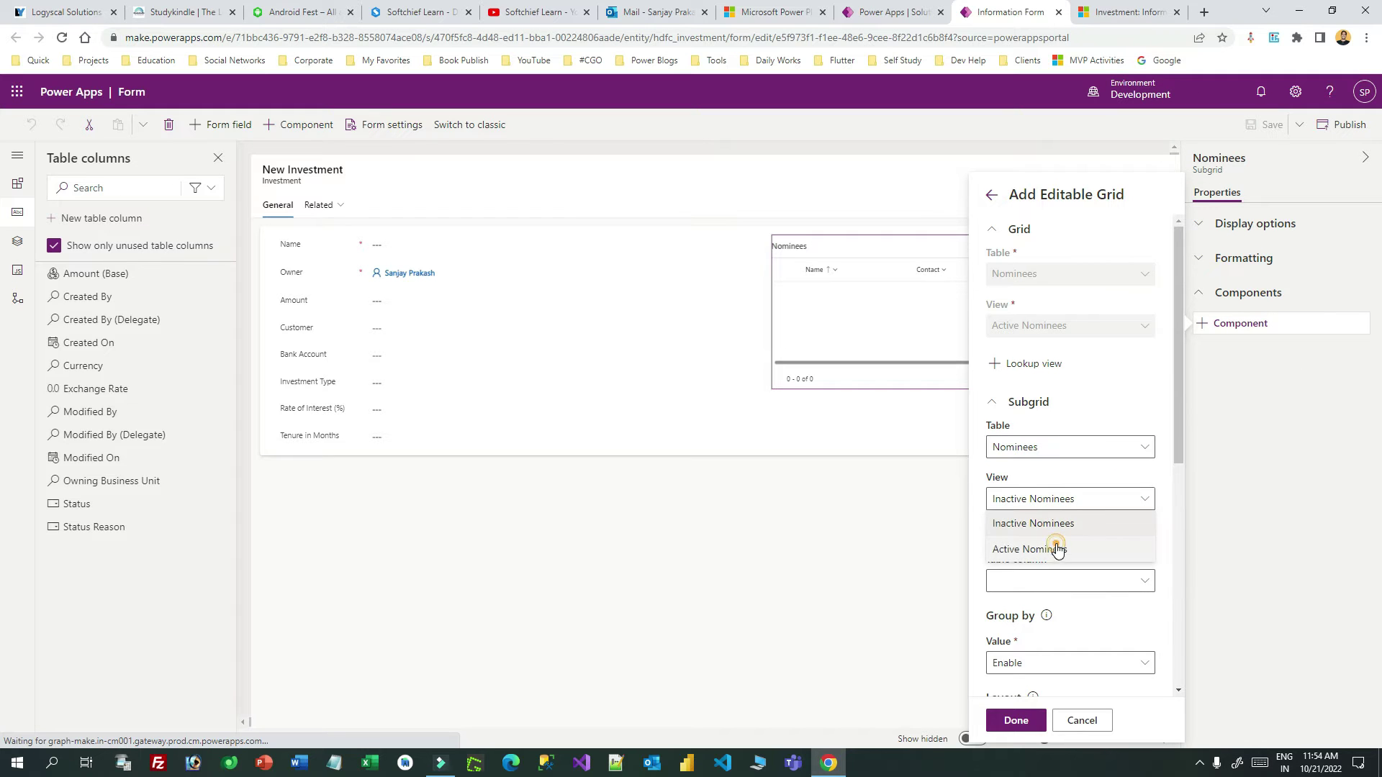
pyautogui.click(1029, 549)
pyautogui.scroll(-2, 1168, 525)
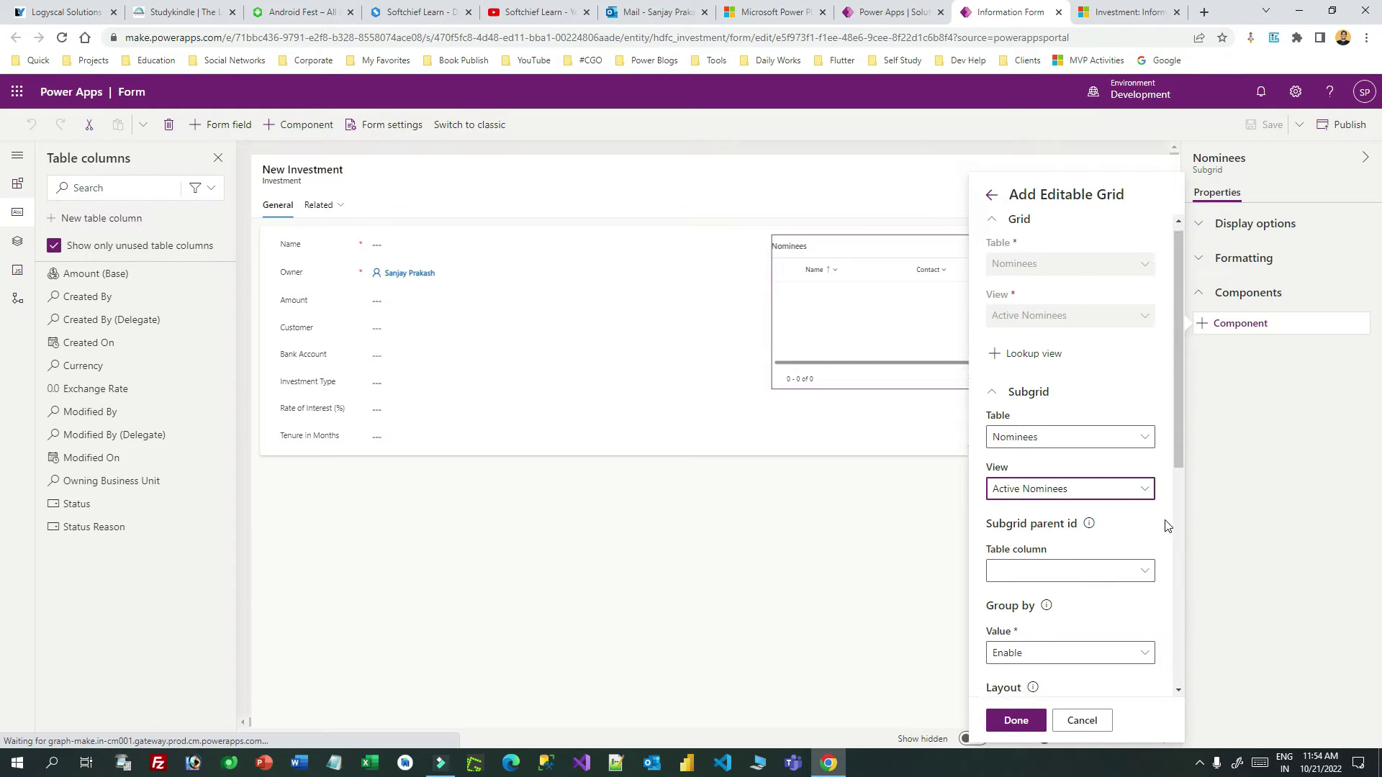
pyautogui.scroll(-5, 1167, 507)
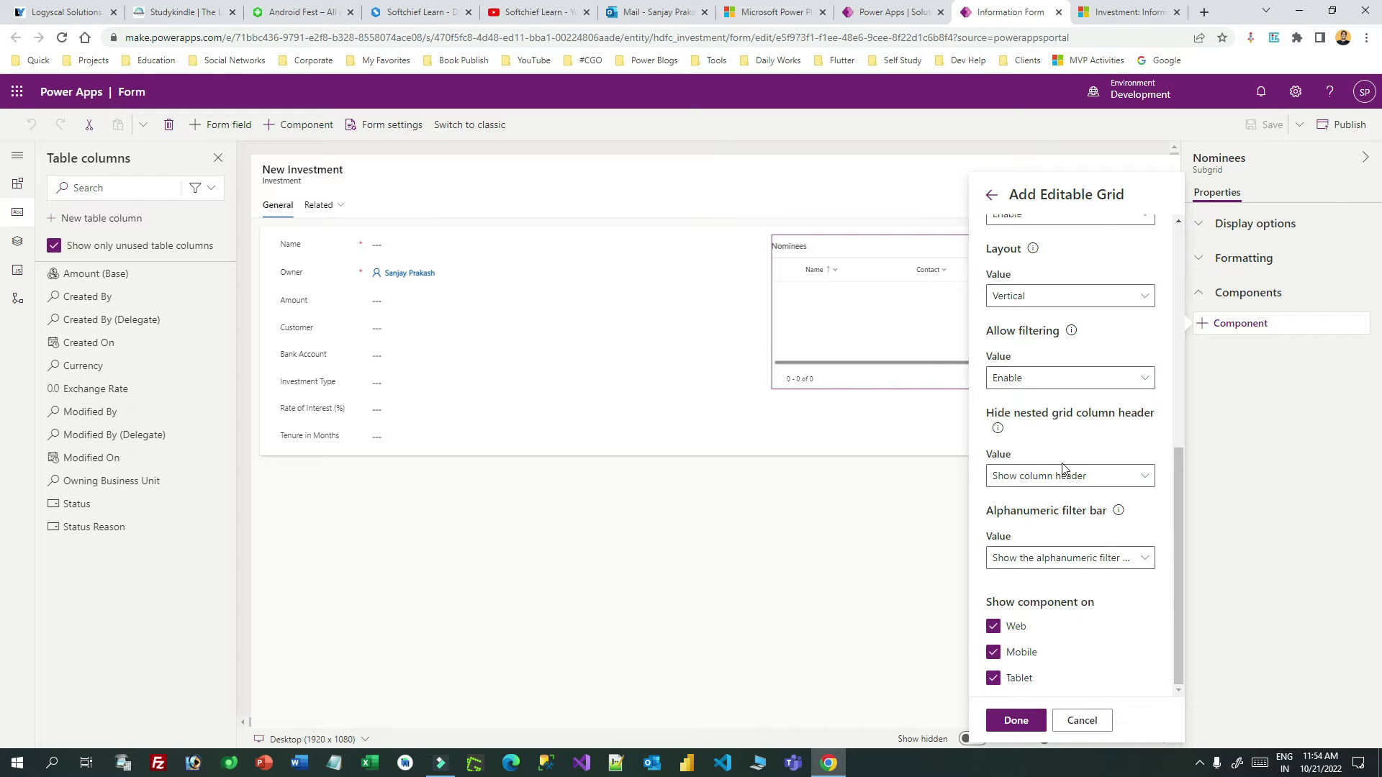
pyautogui.moveTo(991, 358); pyautogui.dragTo(1026, 354)
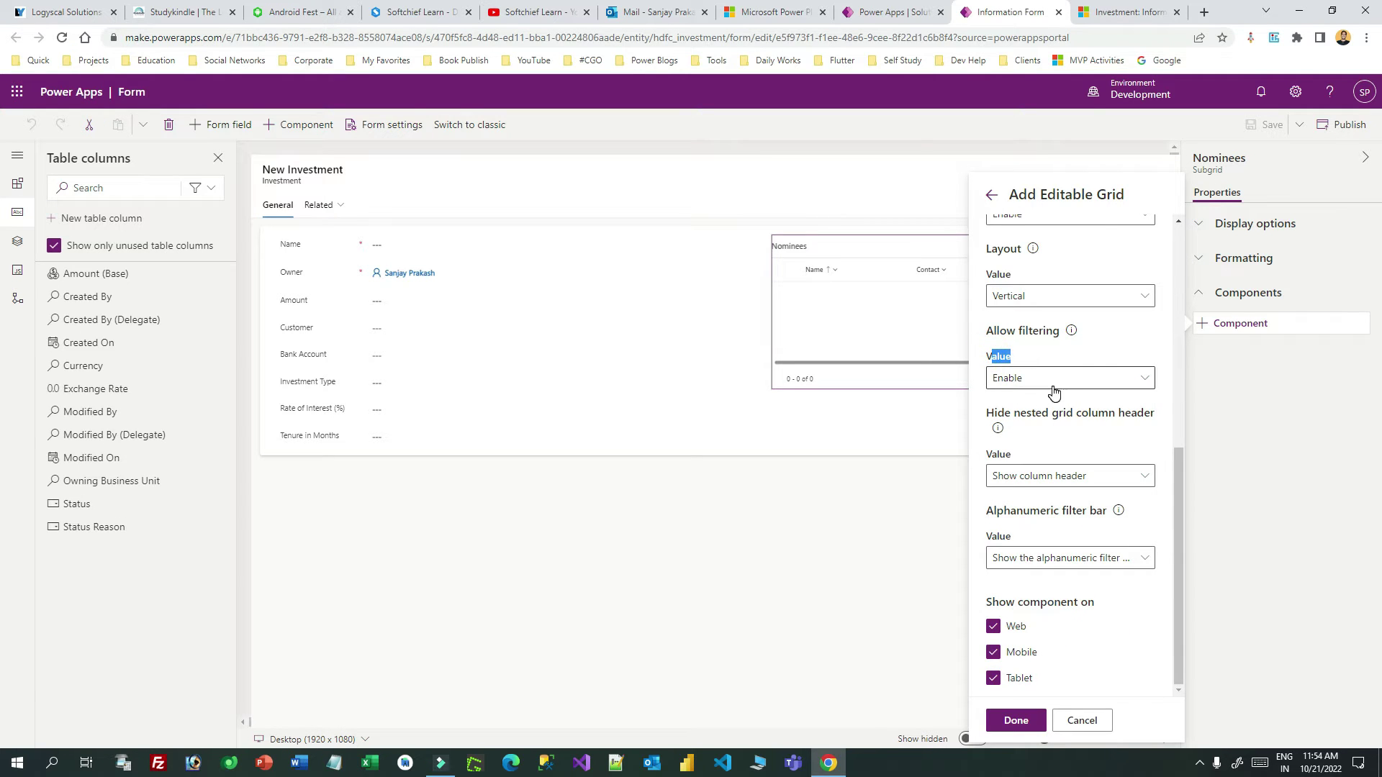
pyautogui.scroll(2, 1079, 400)
pyautogui.scroll(2, 1091, 400)
pyautogui.moveTo(991, 480); pyautogui.dragTo(1028, 482)
pyautogui.click(1025, 508)
pyautogui.click(1031, 504)
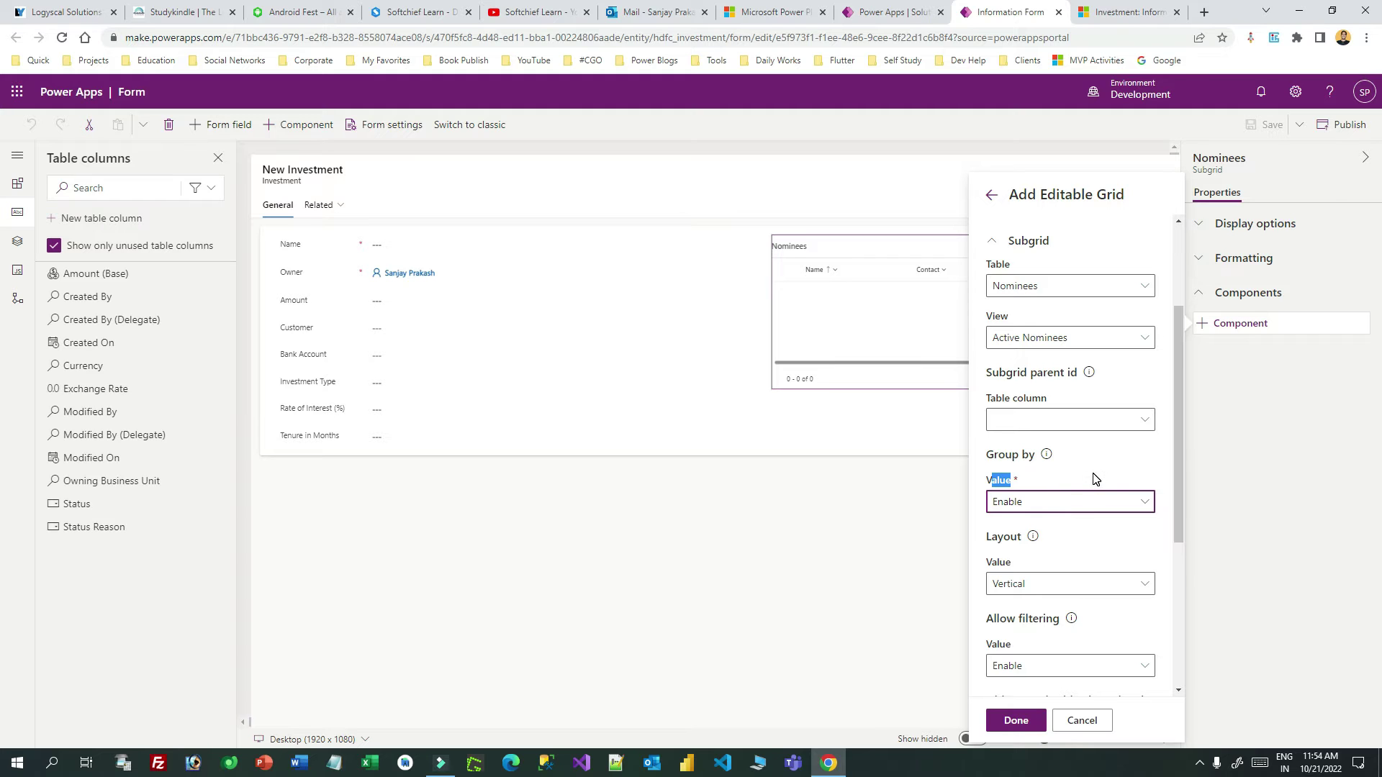
pyautogui.scroll(-4, 1095, 478)
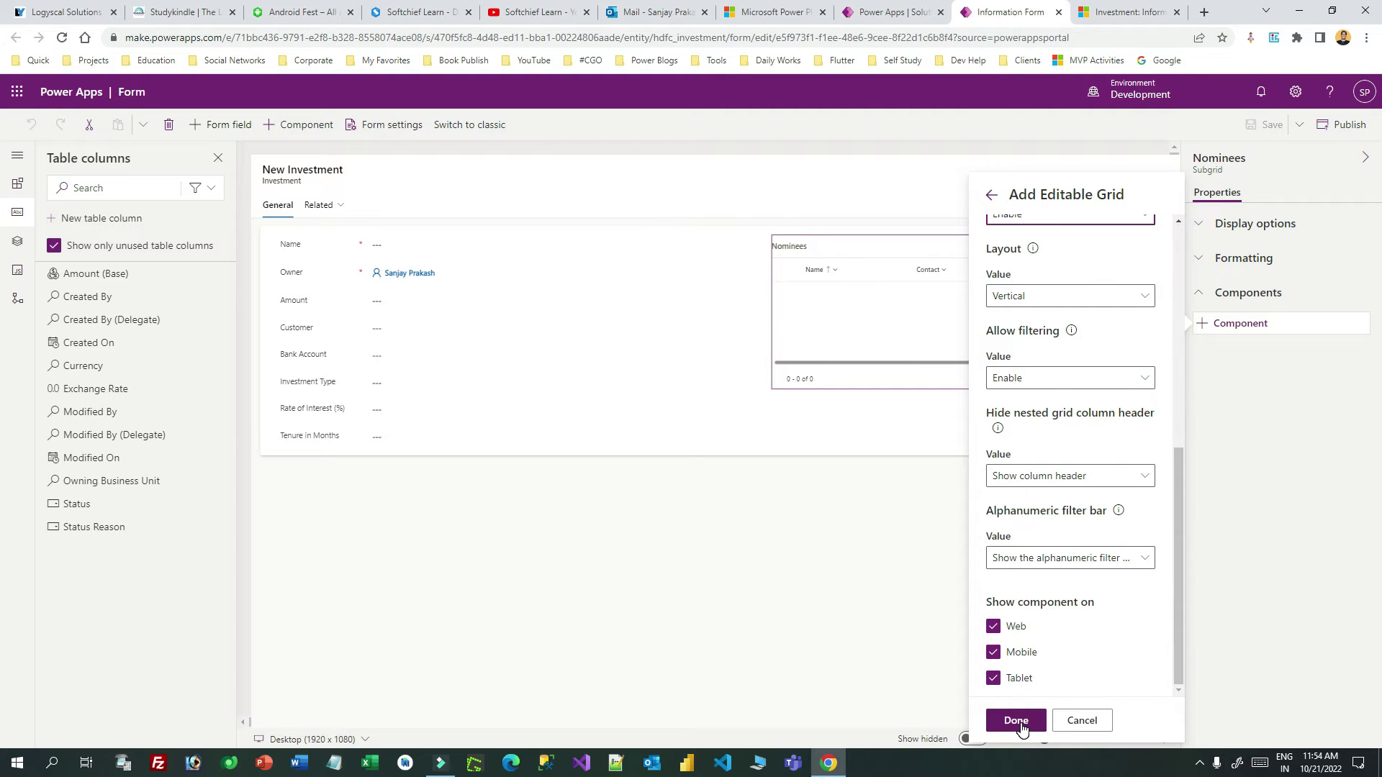
pyautogui.click(993, 627)
# Keep the Editable Grid shown on Web, Mobile and Tablet and confirm with Done.
pyautogui.click(993, 627)
pyautogui.click(993, 652)
pyautogui.click(993, 652)
pyautogui.click(993, 678)
pyautogui.click(994, 679)
pyautogui.click(1015, 721)
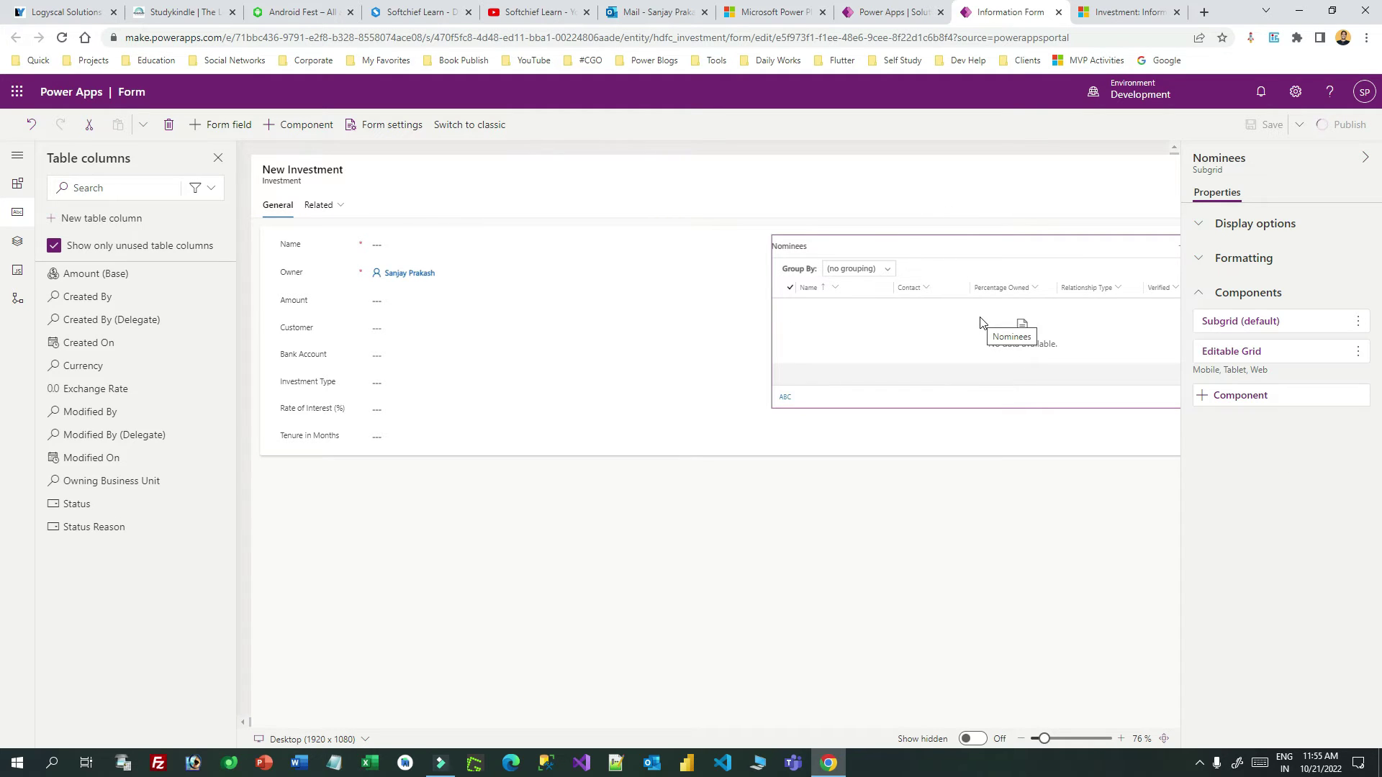
# Reopen FD for Aman 3k from the Investments list to see its editable Nominees grid.
pyautogui.click(1123, 12)
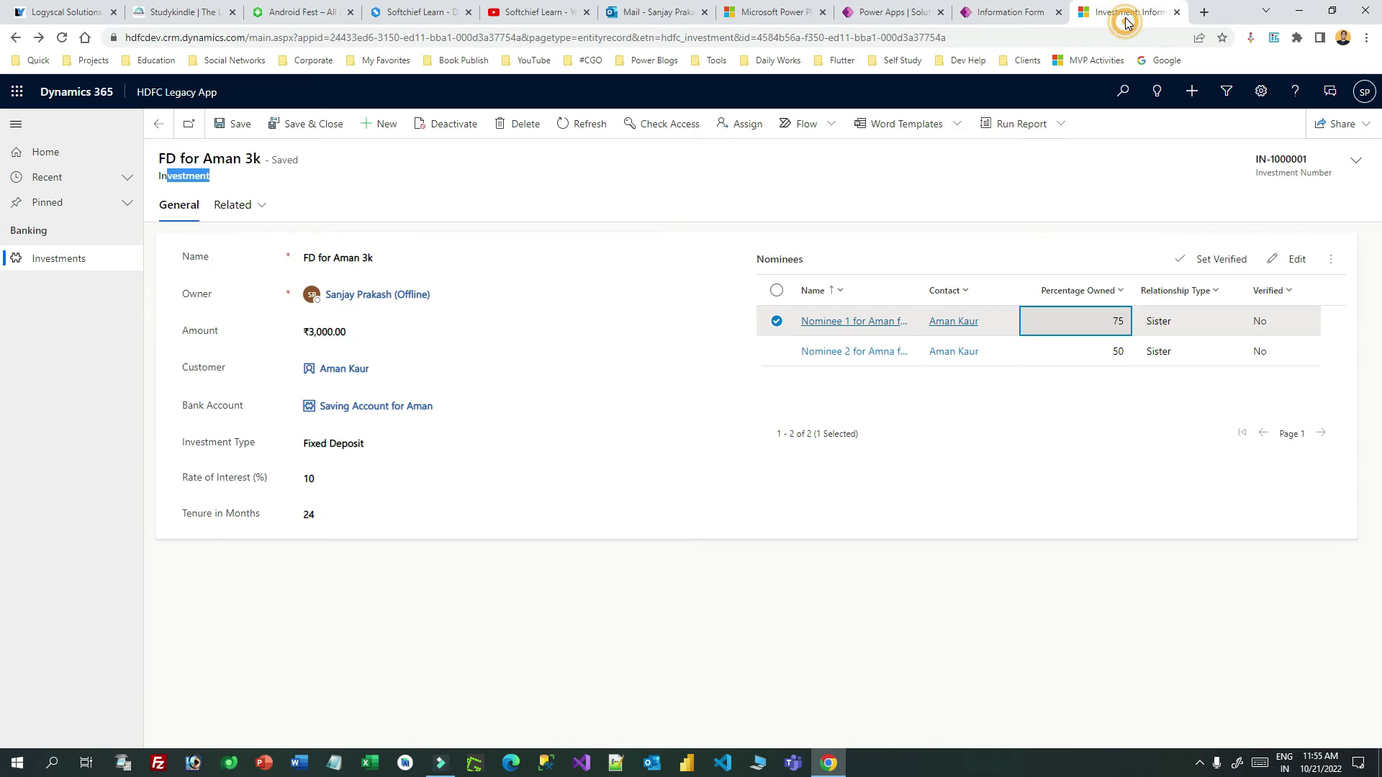
pyautogui.click(63, 264)
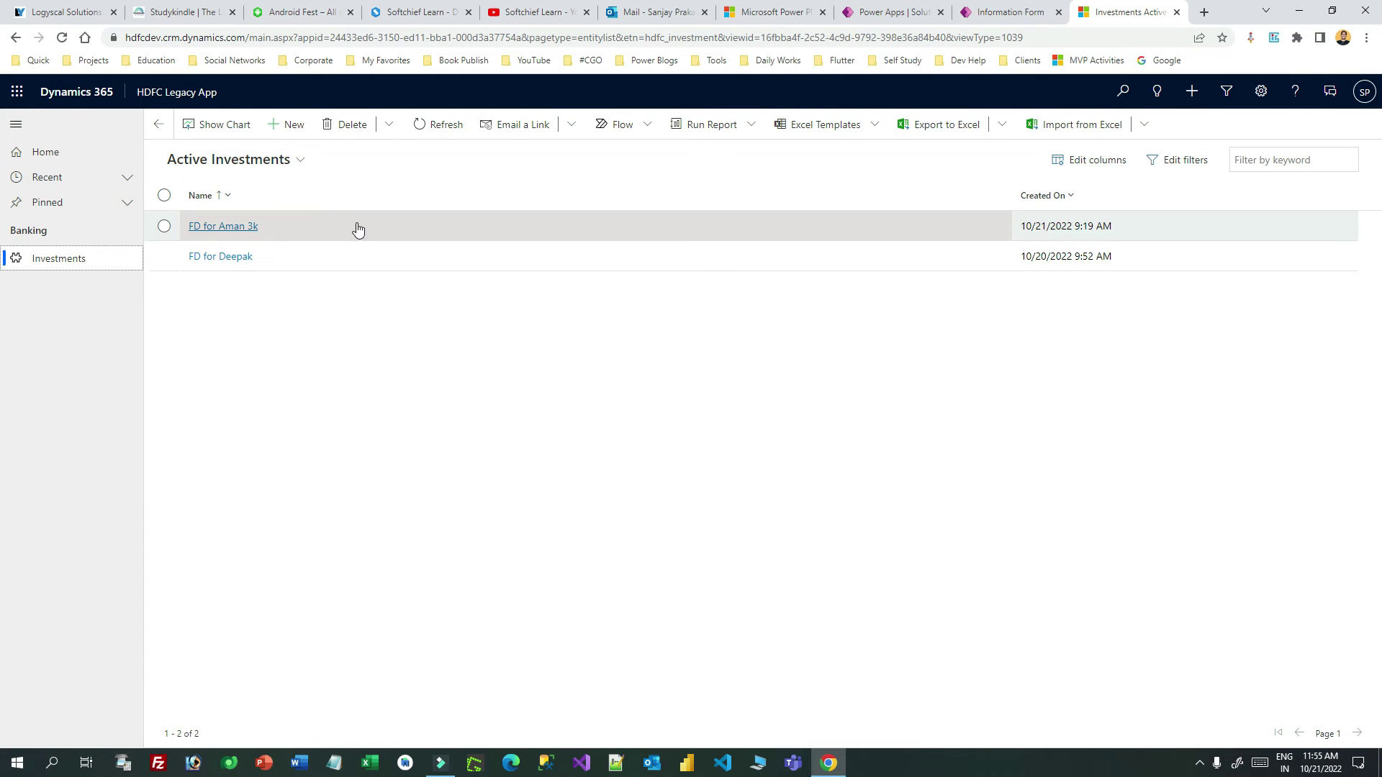
pyautogui.click(230, 227)
pyautogui.click(988, 13)
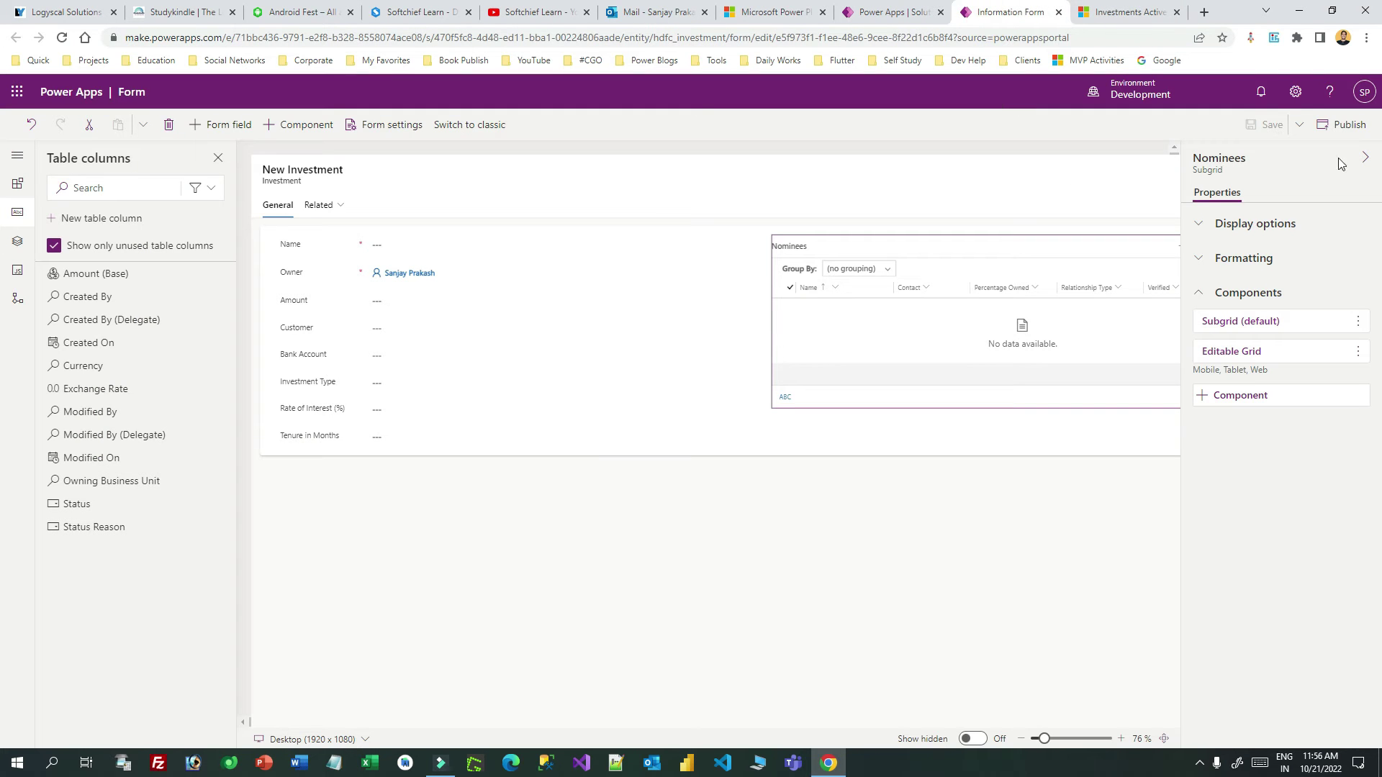
pyautogui.click(1134, 12)
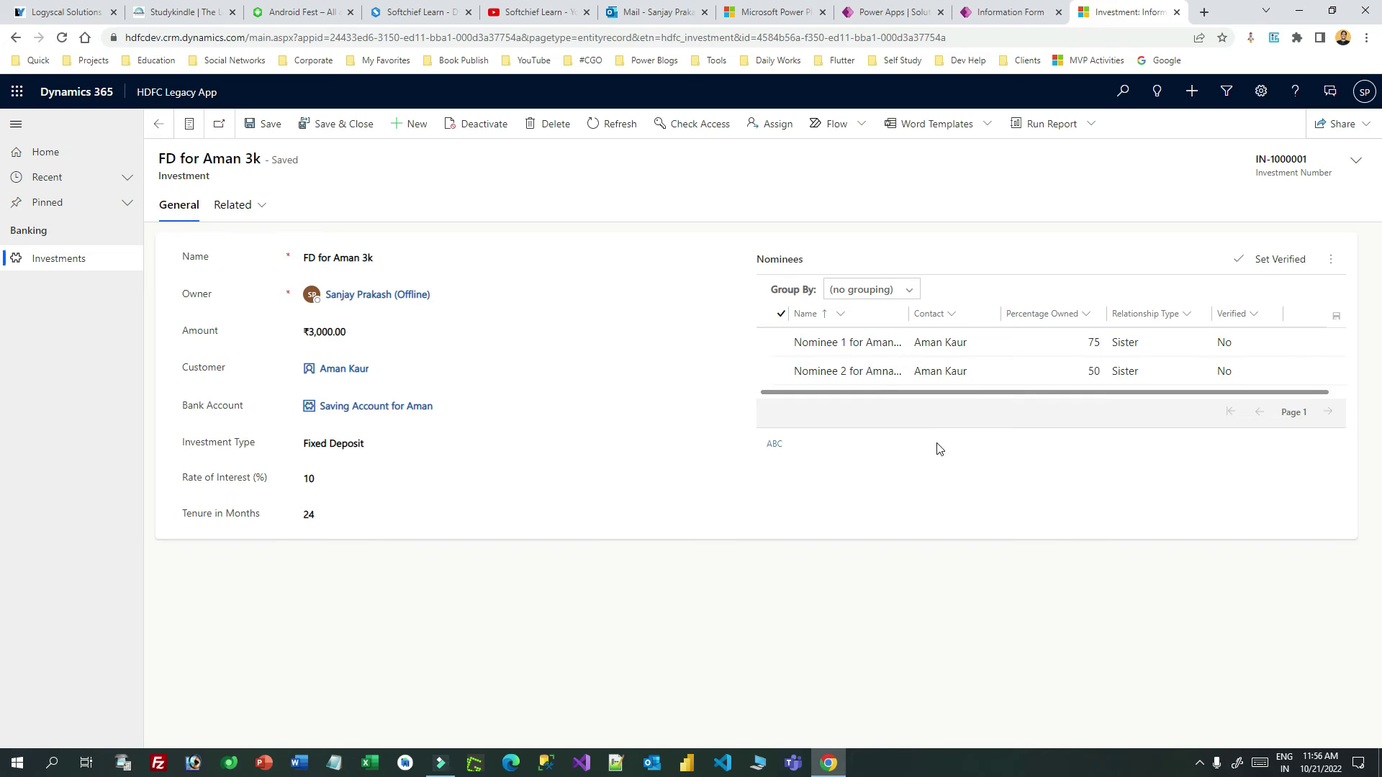
pyautogui.click(1089, 345)
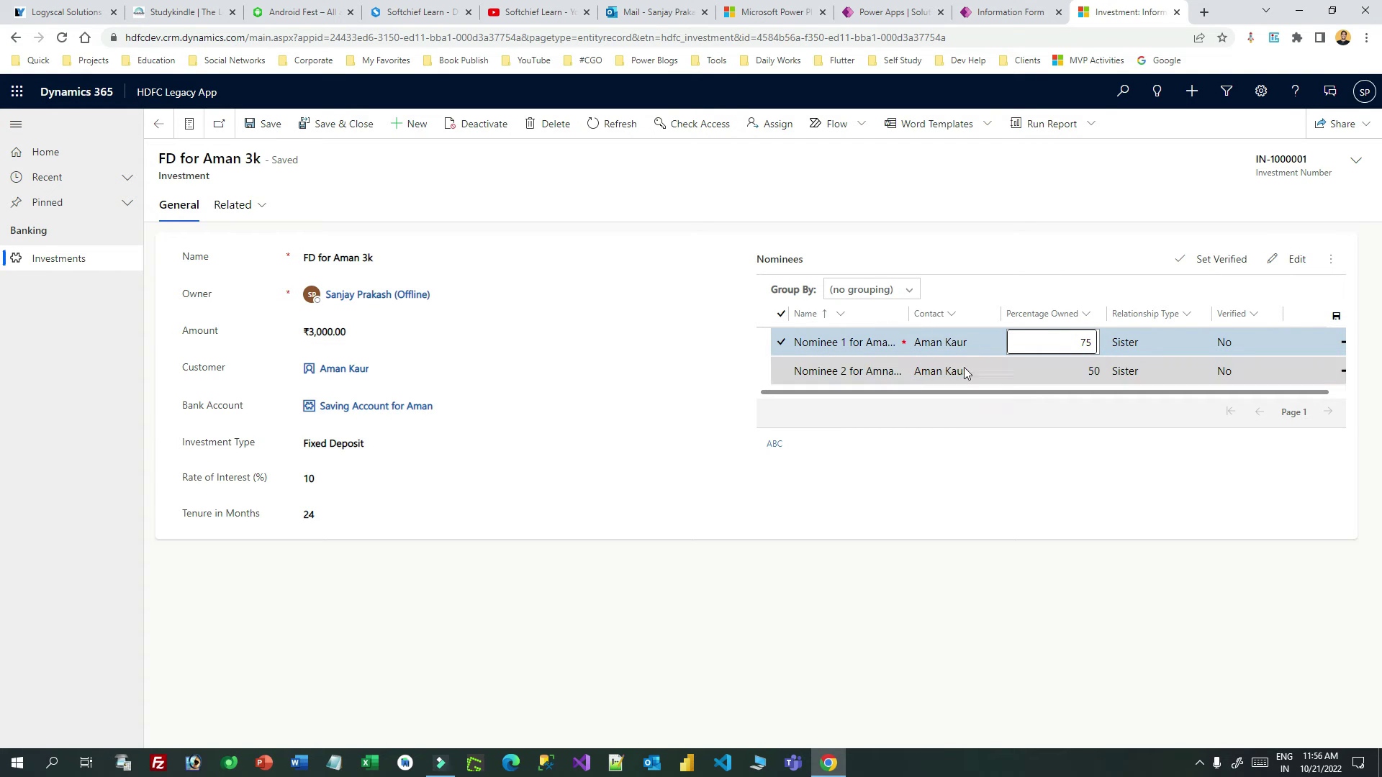
# Set Percentage Owned to 25 for Nominee 1 and 75 for Nominee 2.
pyautogui.doubleClick(1088, 342)
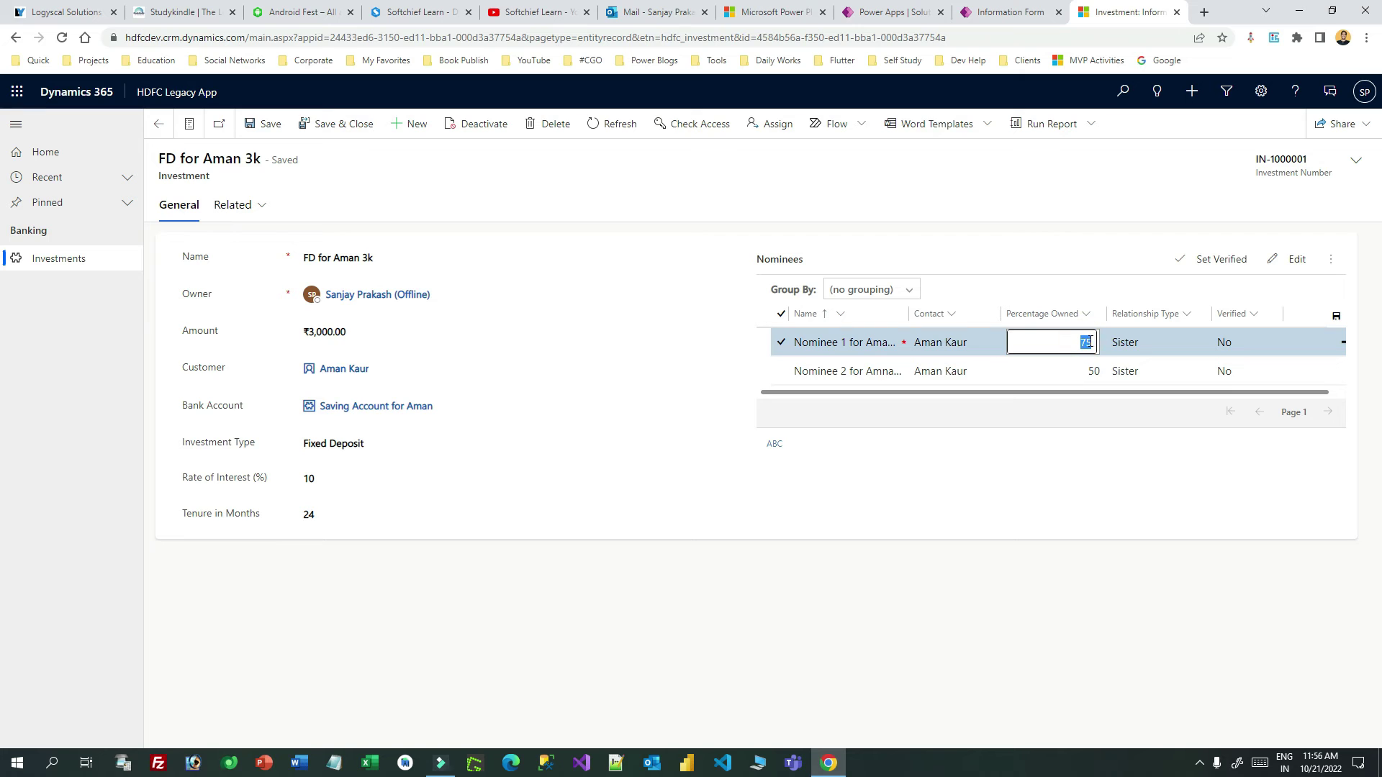
pyautogui.write('5')
pyautogui.click(1077, 374)
pyautogui.doubleClick(1088, 372)
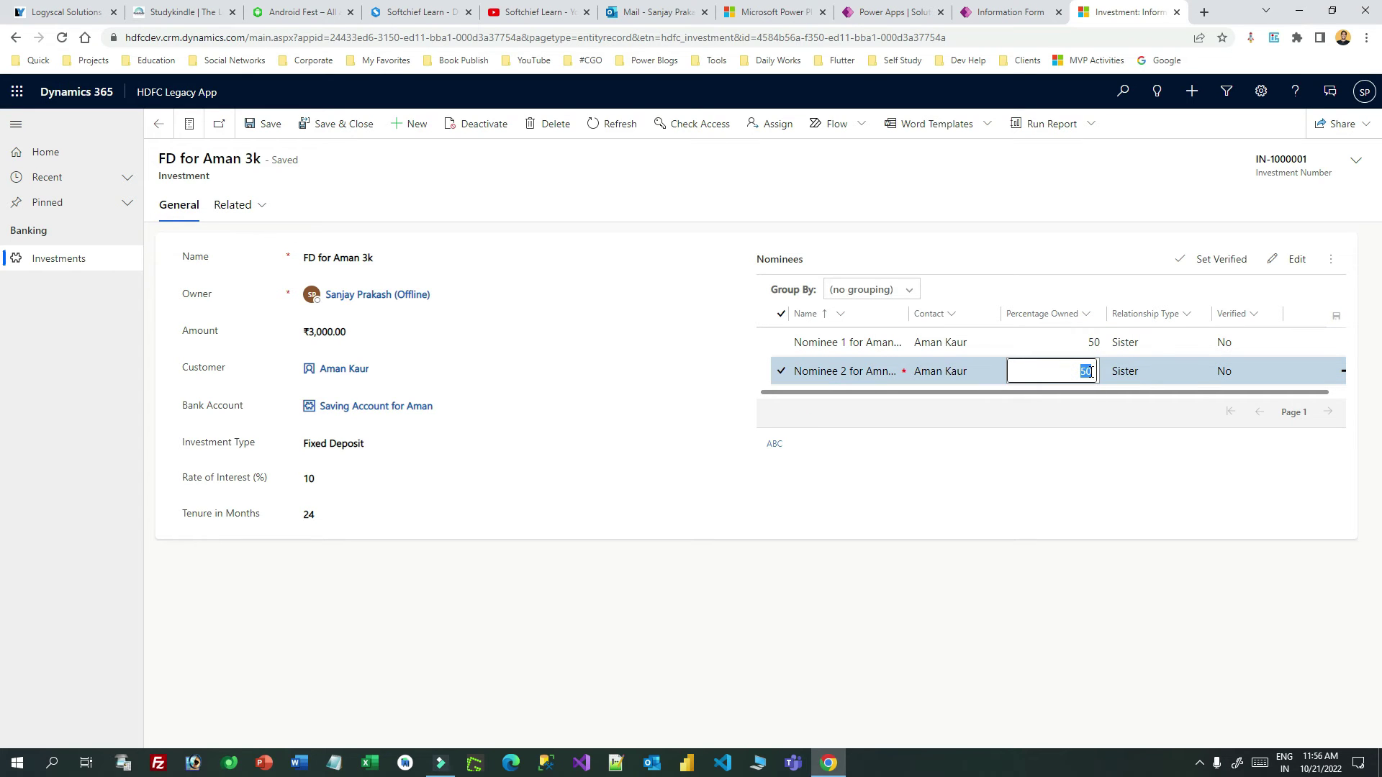
pyautogui.write('75')
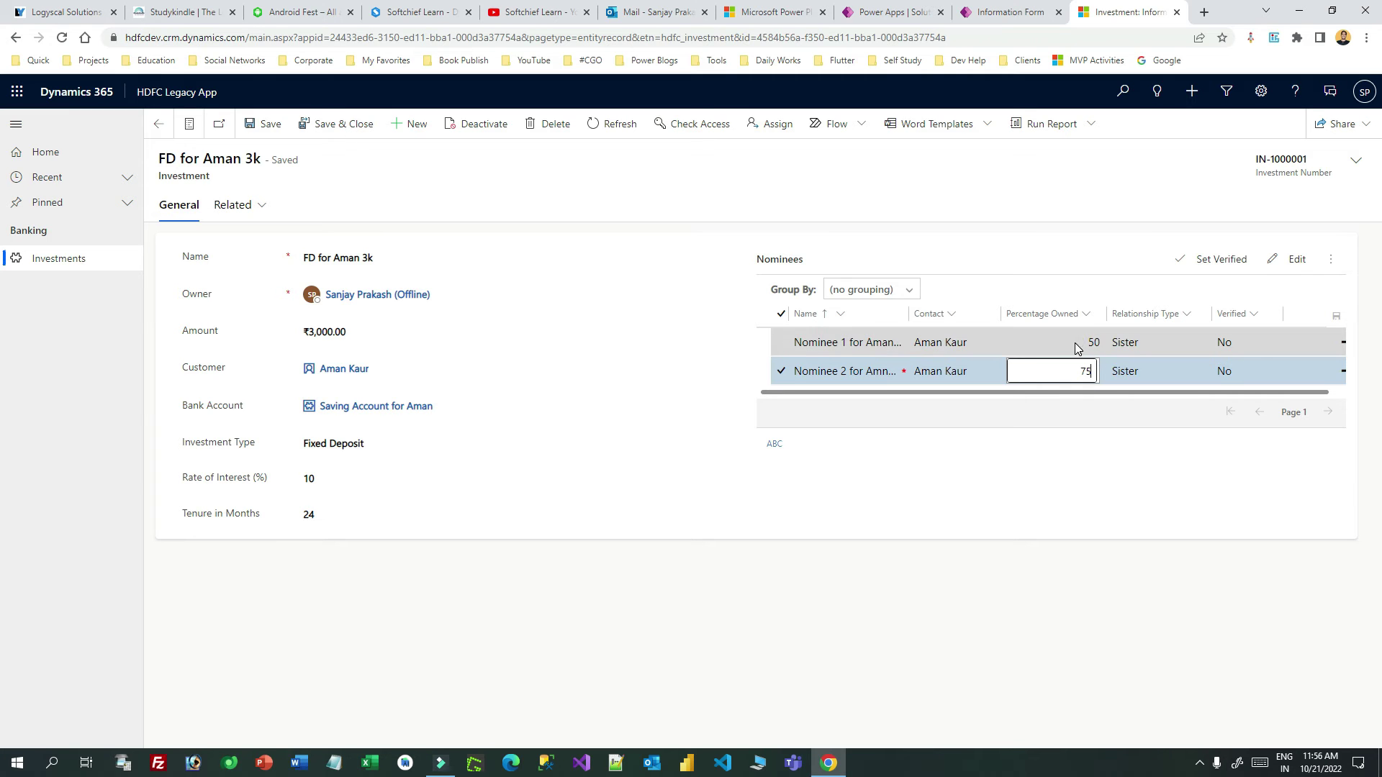
pyautogui.click(1088, 342)
pyautogui.doubleClick(1090, 342)
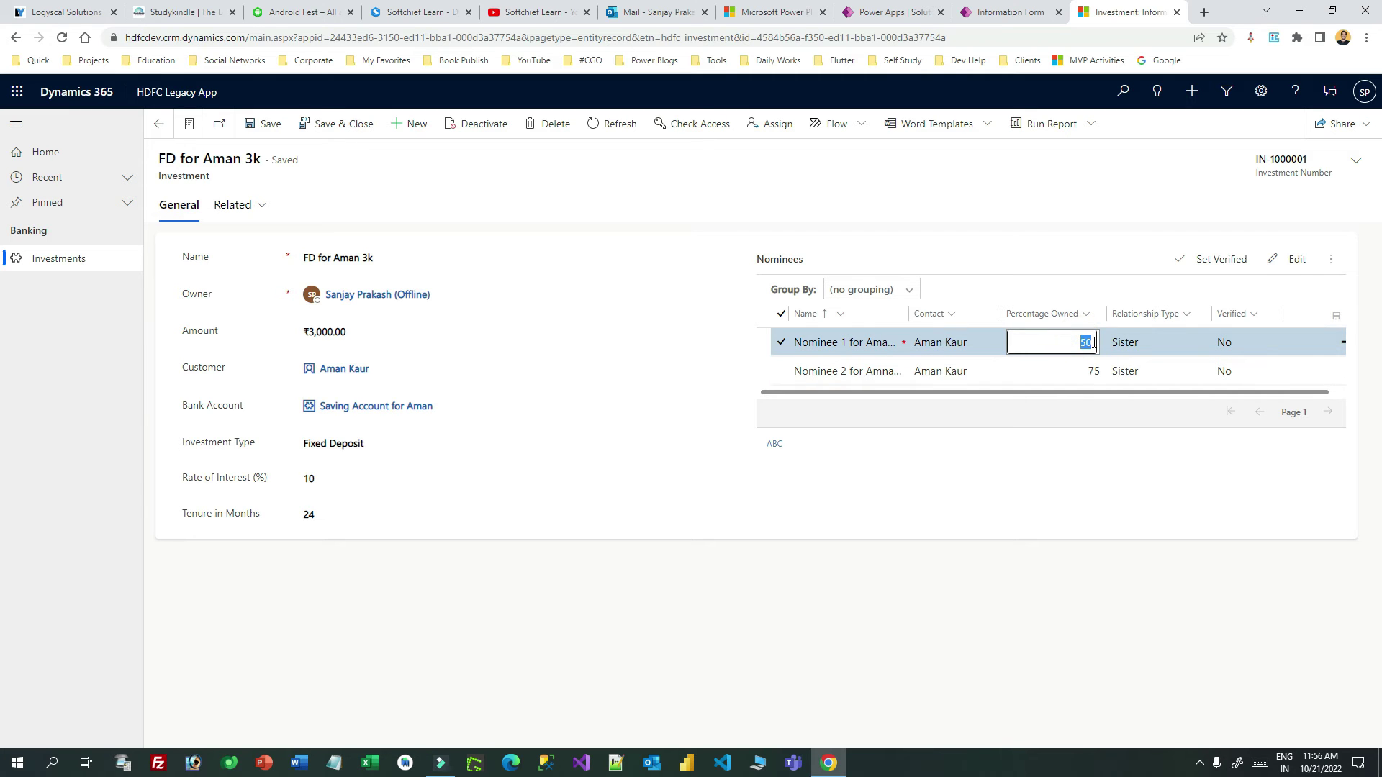
pyautogui.write('25')
# Set Nominee 1's Relationship Type to Spouse and Nominee 2's to Father.
pyautogui.click(1131, 344)
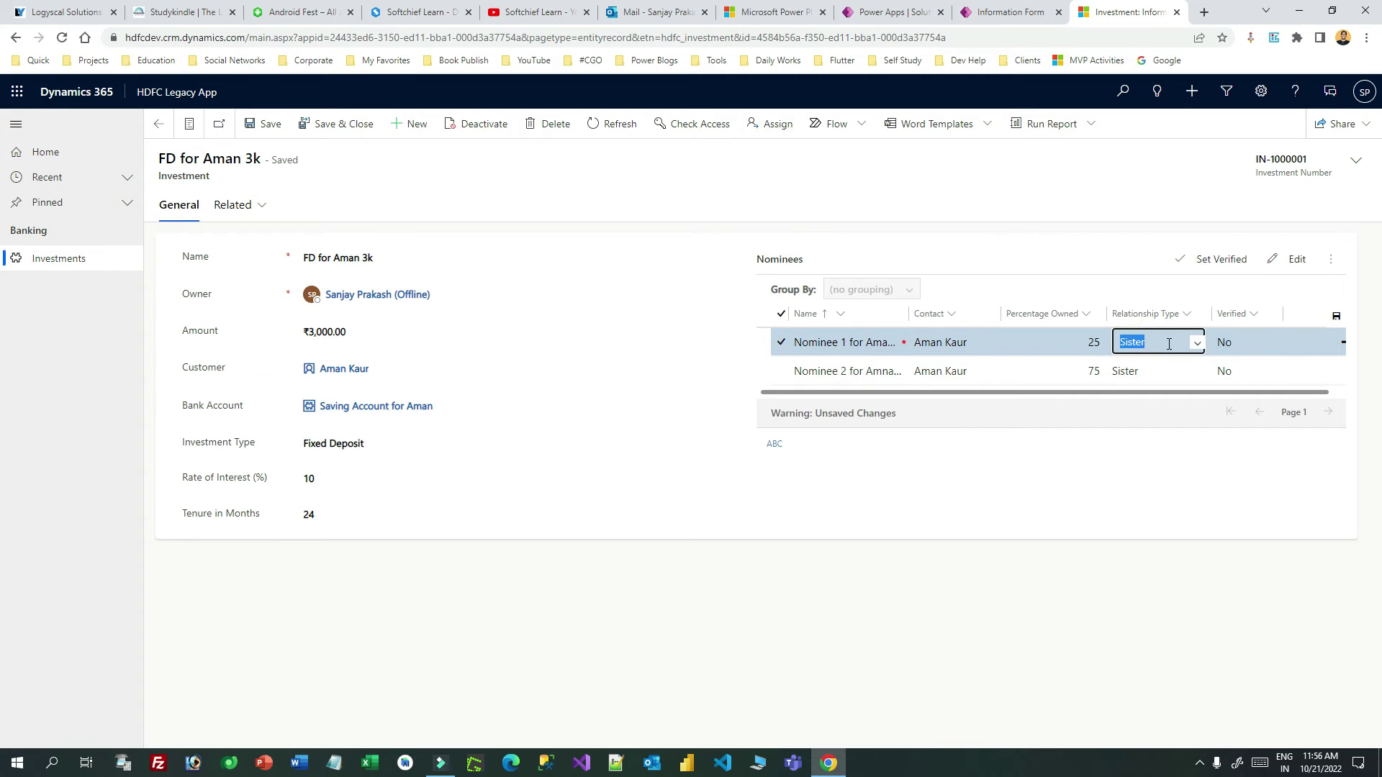
pyautogui.click(1189, 344)
pyautogui.click(1168, 390)
pyautogui.click(1189, 368)
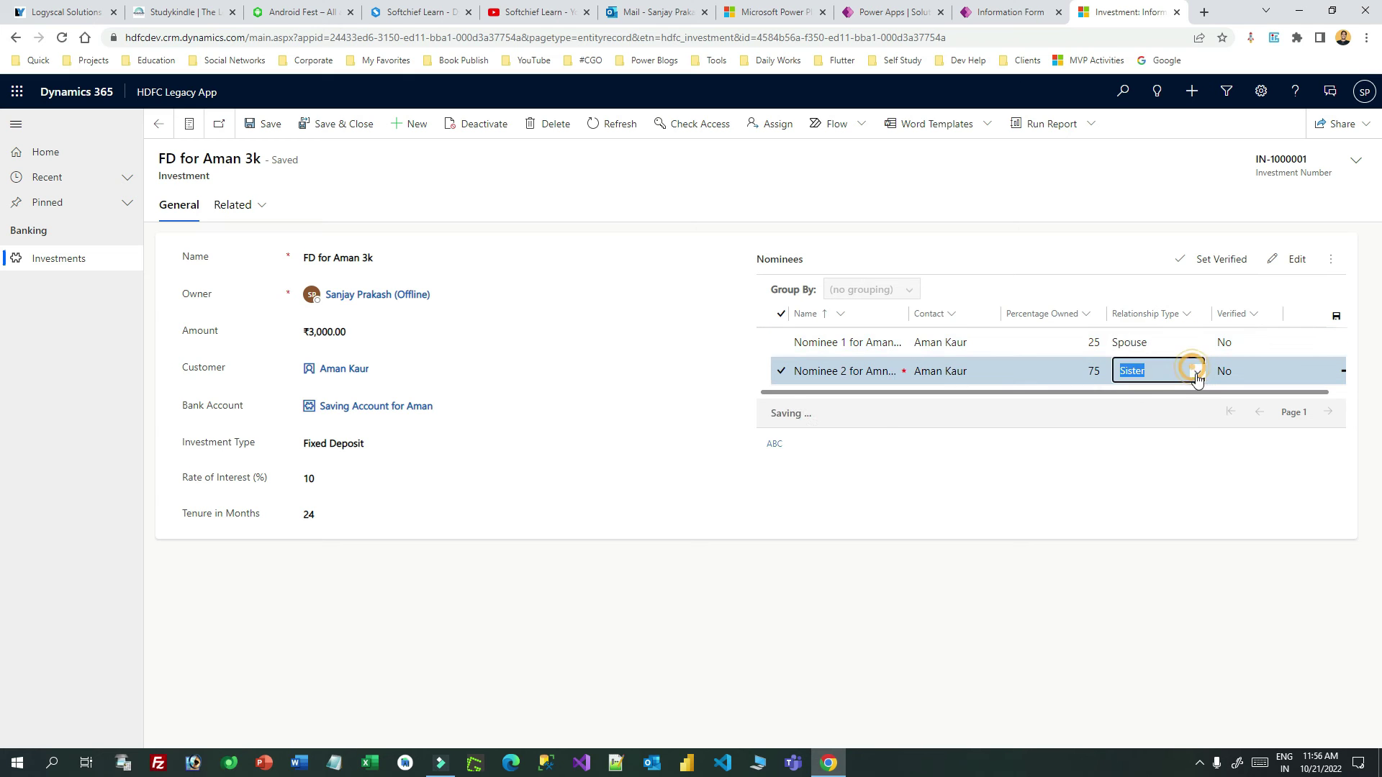
pyautogui.click(1191, 370)
pyautogui.click(1162, 471)
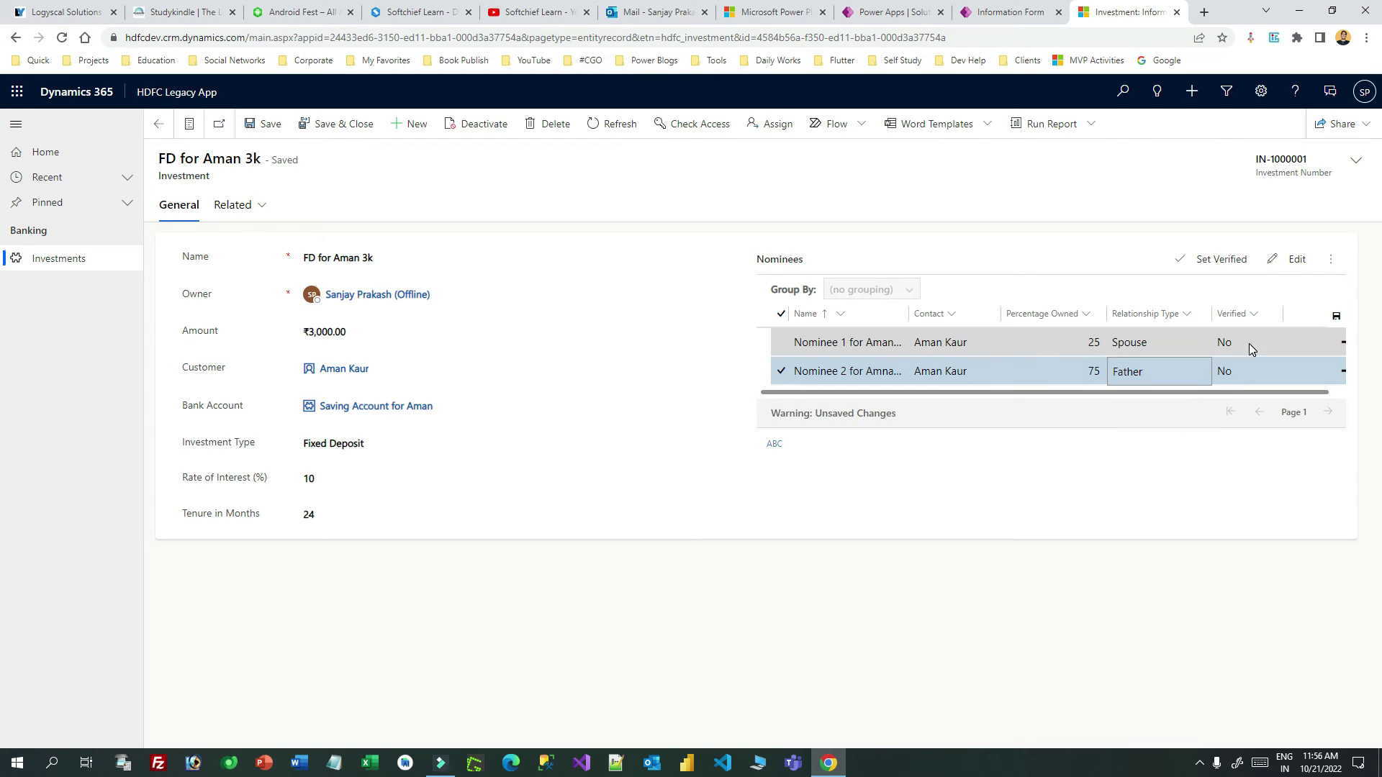
# Leave Nominee 1's Verified value as No and start editing its Contact cell.
pyautogui.click(1249, 344)
pyautogui.click(1259, 345)
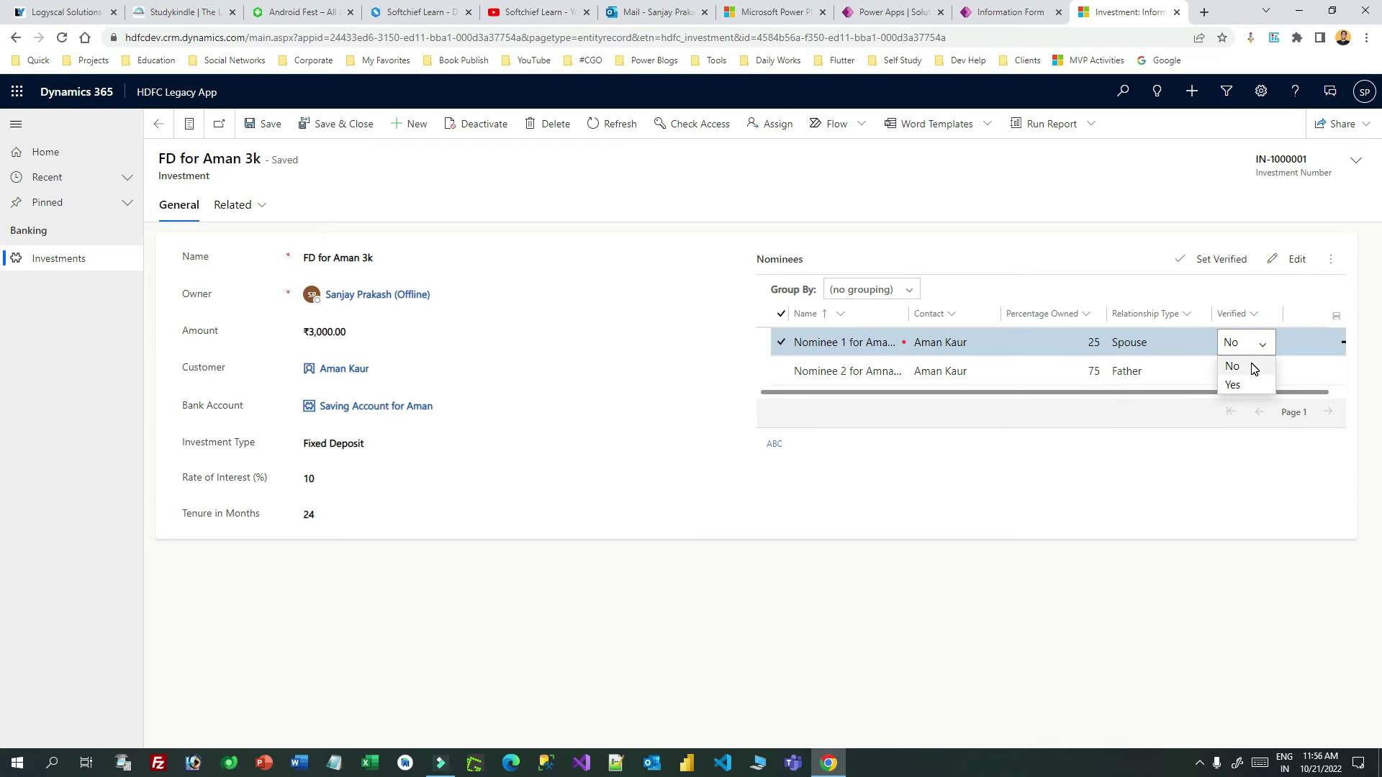
pyautogui.click(1249, 366)
pyautogui.click(1004, 343)
pyautogui.click(962, 343)
pyautogui.click(961, 343)
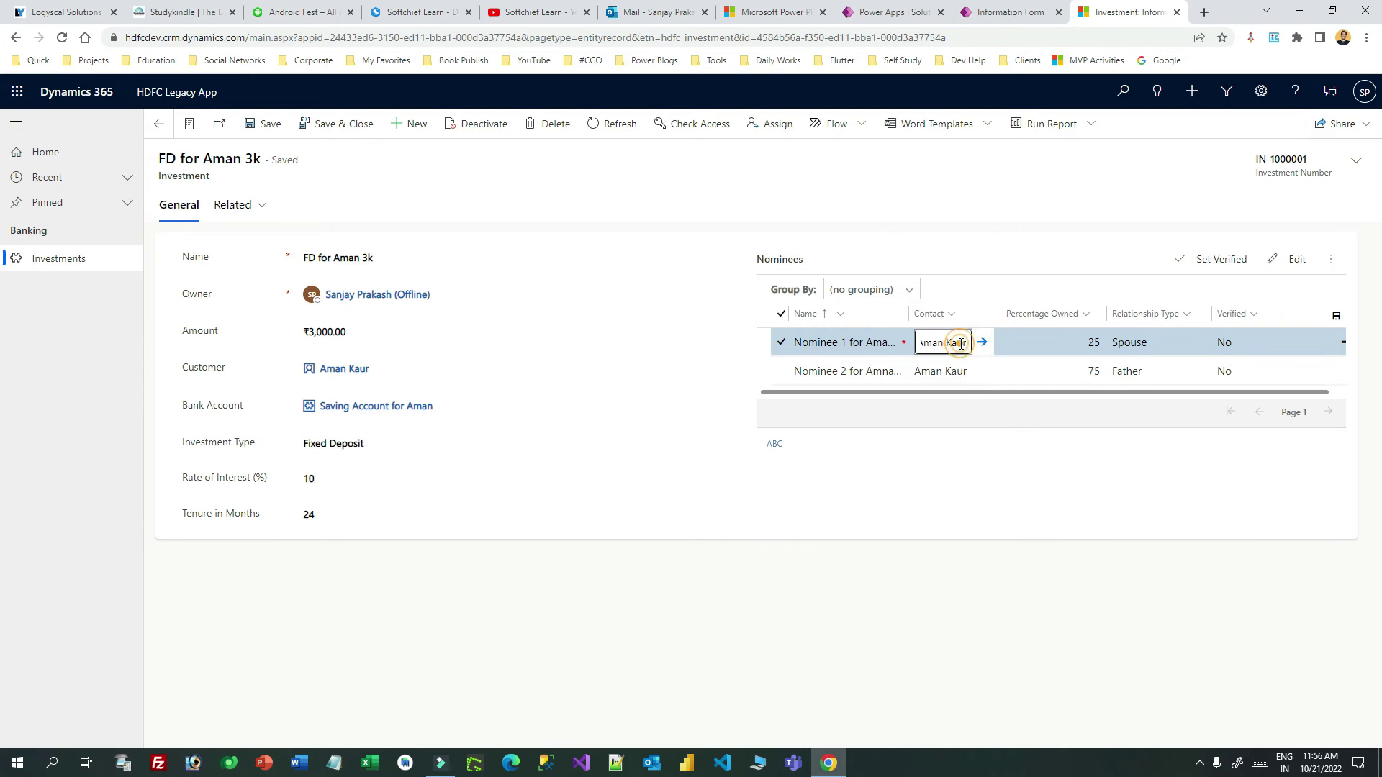
pyautogui.press('BackSpace')
pyautogui.press('BackSpace')
pyautogui.press('BackSpace')
pyautogui.press('BackSpace')
pyautogui.press('BackSpace')
pyautogui.doubleClick(962, 345)
pyautogui.press('BackSpace')
pyautogui.press('Return')
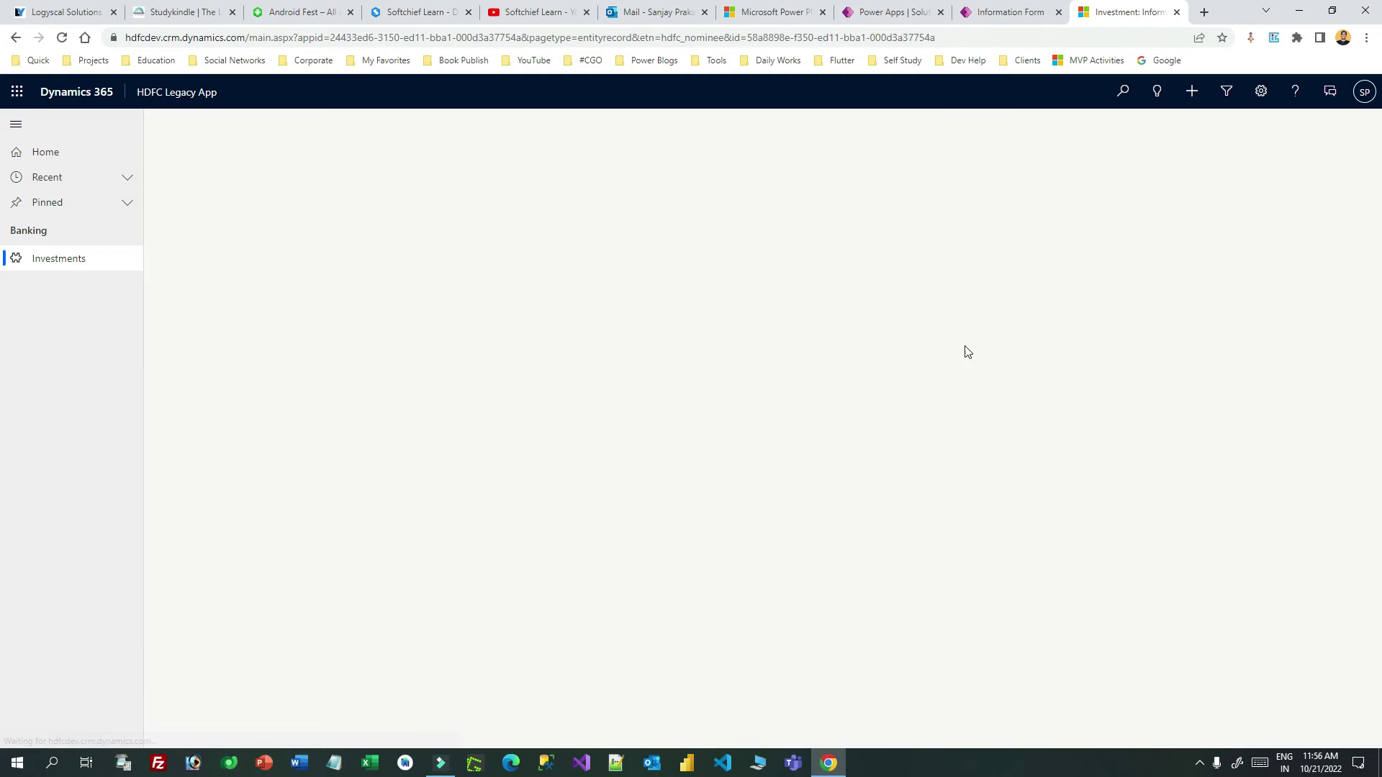
pyautogui.click(15, 37)
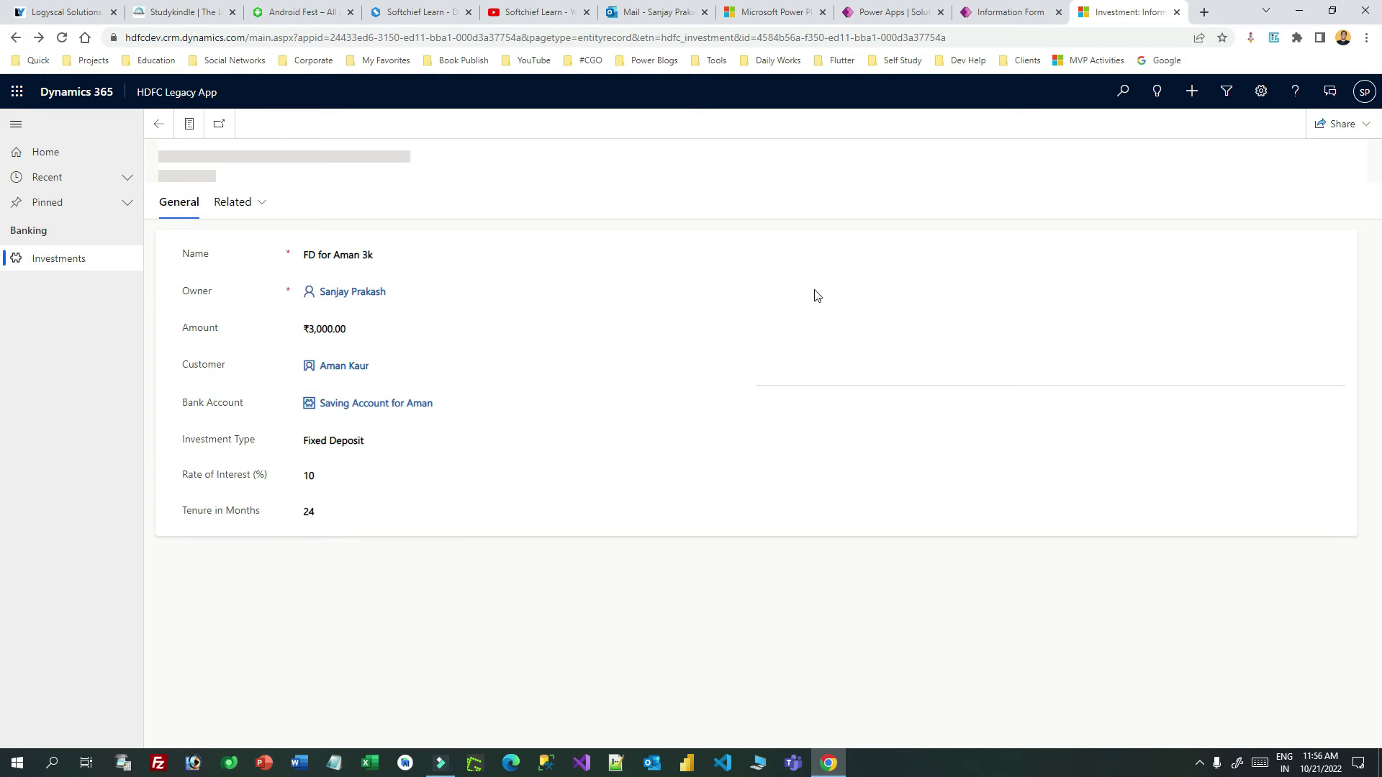
pyautogui.click(921, 341)
pyautogui.doubleClick(954, 349)
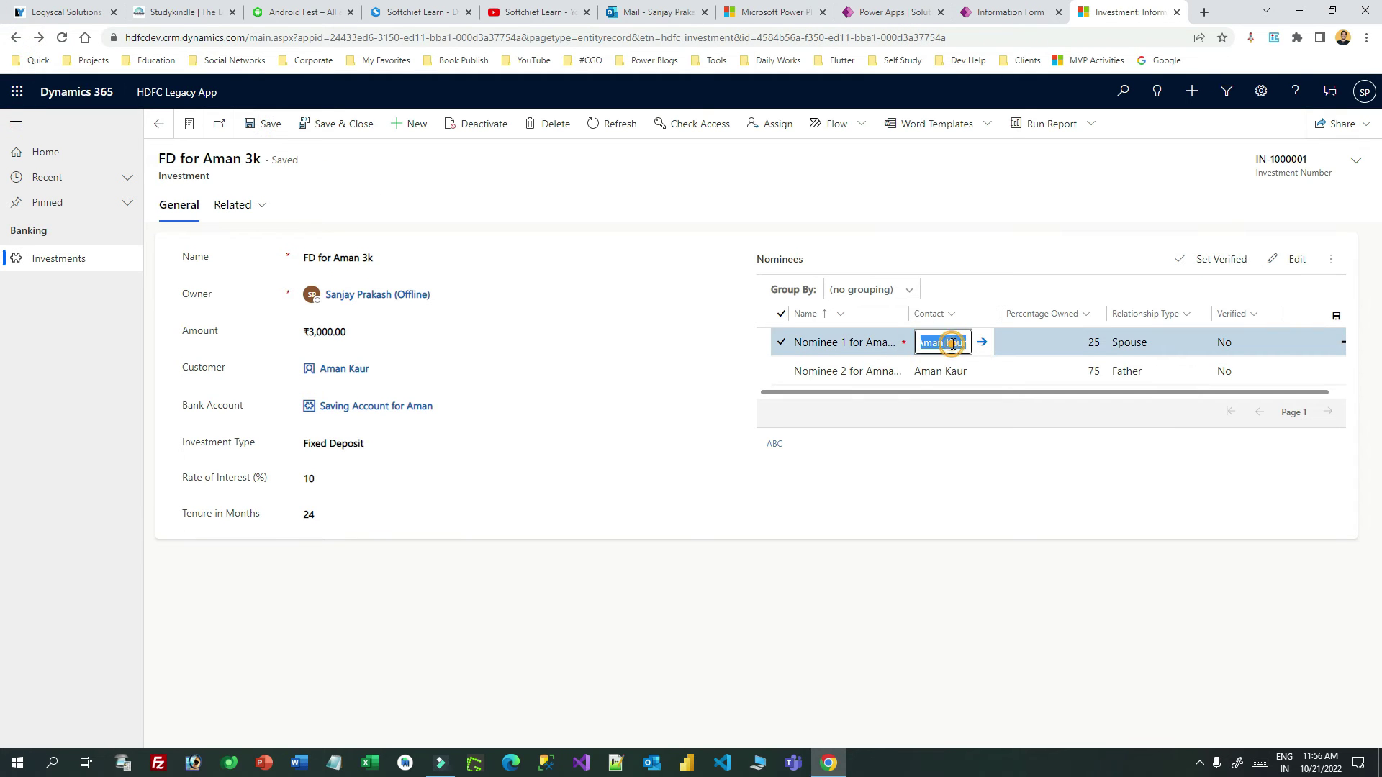
pyautogui.press('Return')
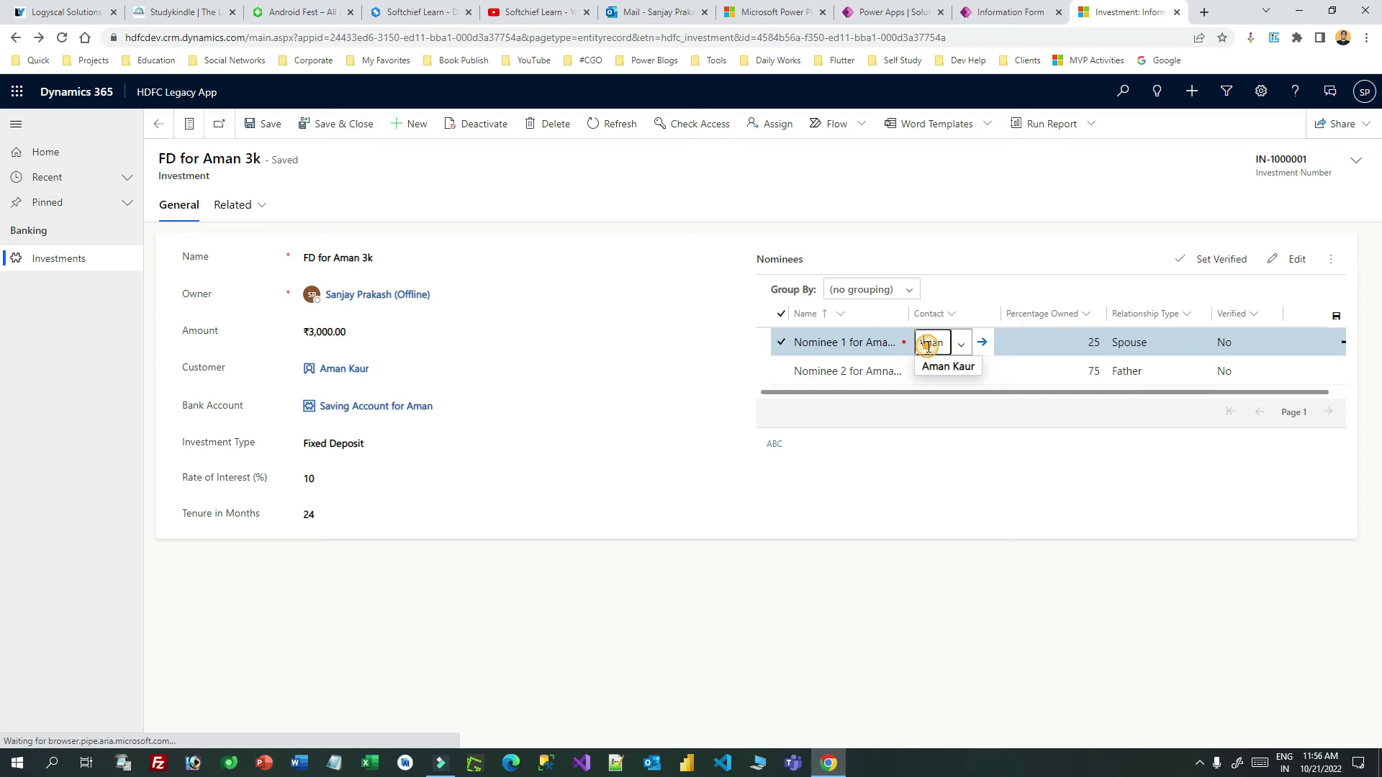
pyautogui.click(158, 123)
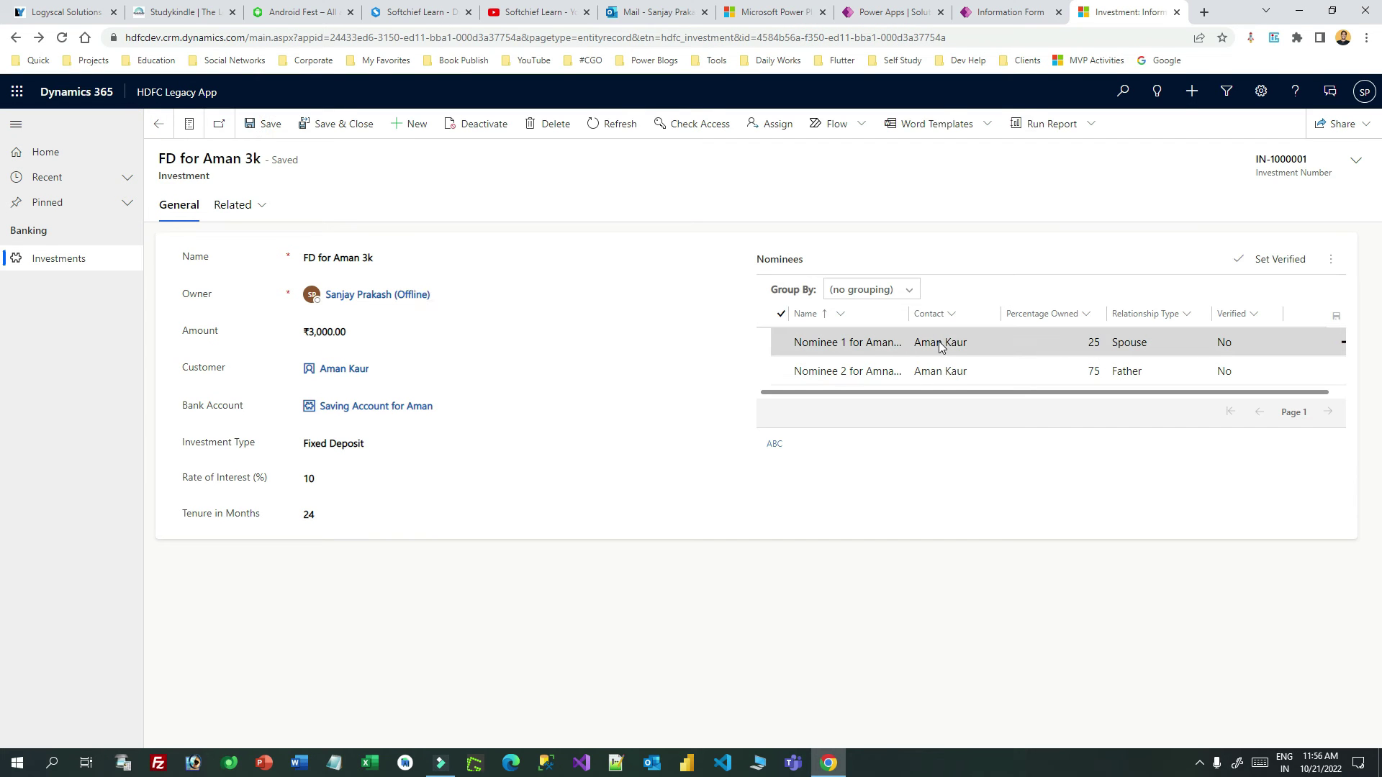
pyautogui.click(1089, 352)
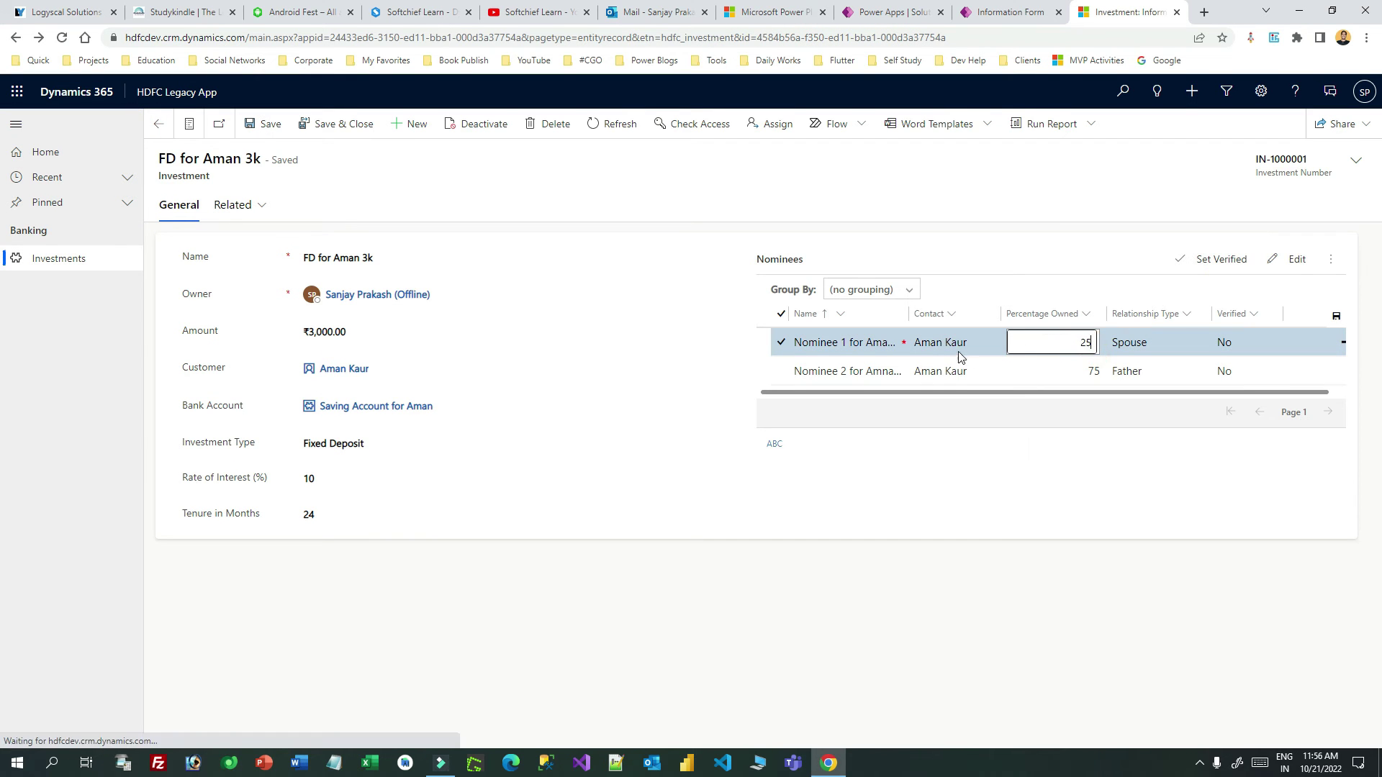
pyautogui.click(939, 343)
pyautogui.press('BackSpace')
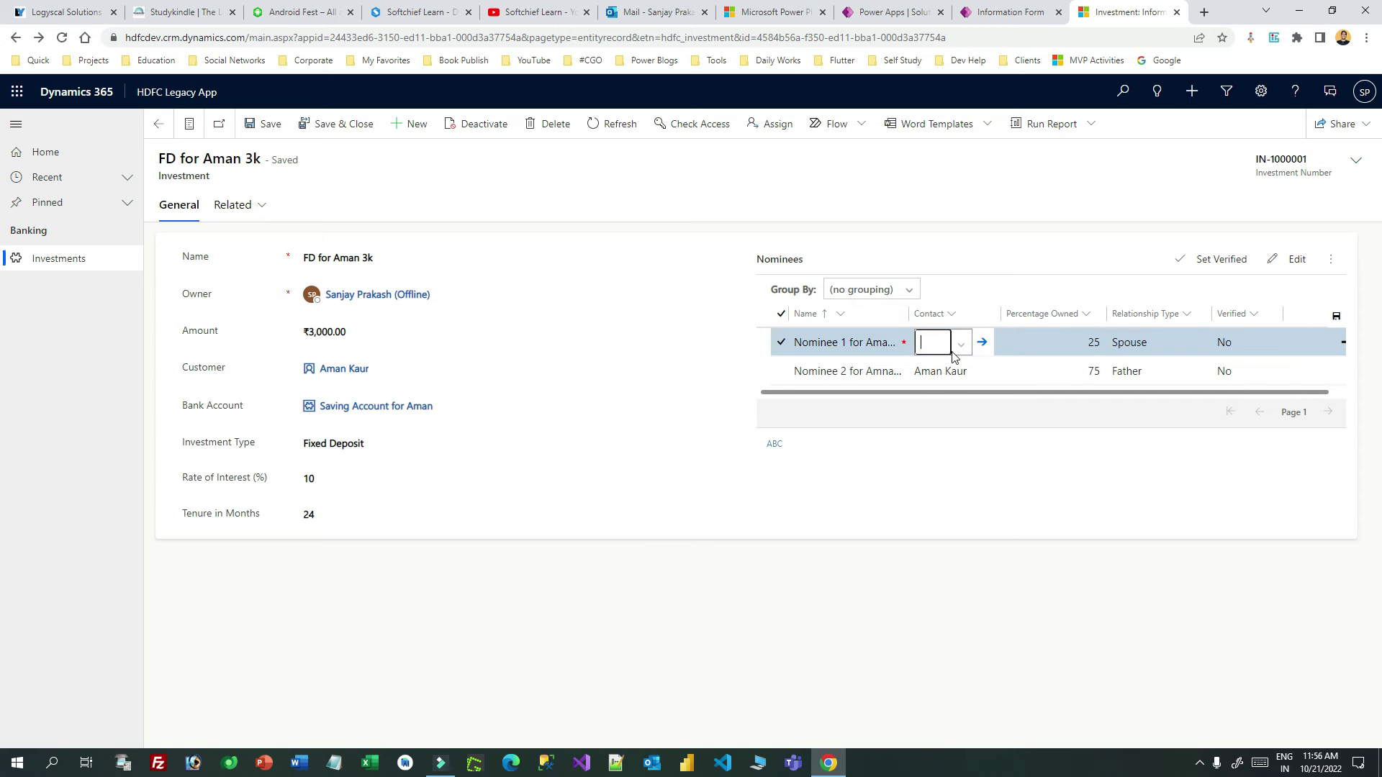
pyautogui.click(962, 344)
pyautogui.scroll(-3, 966, 421)
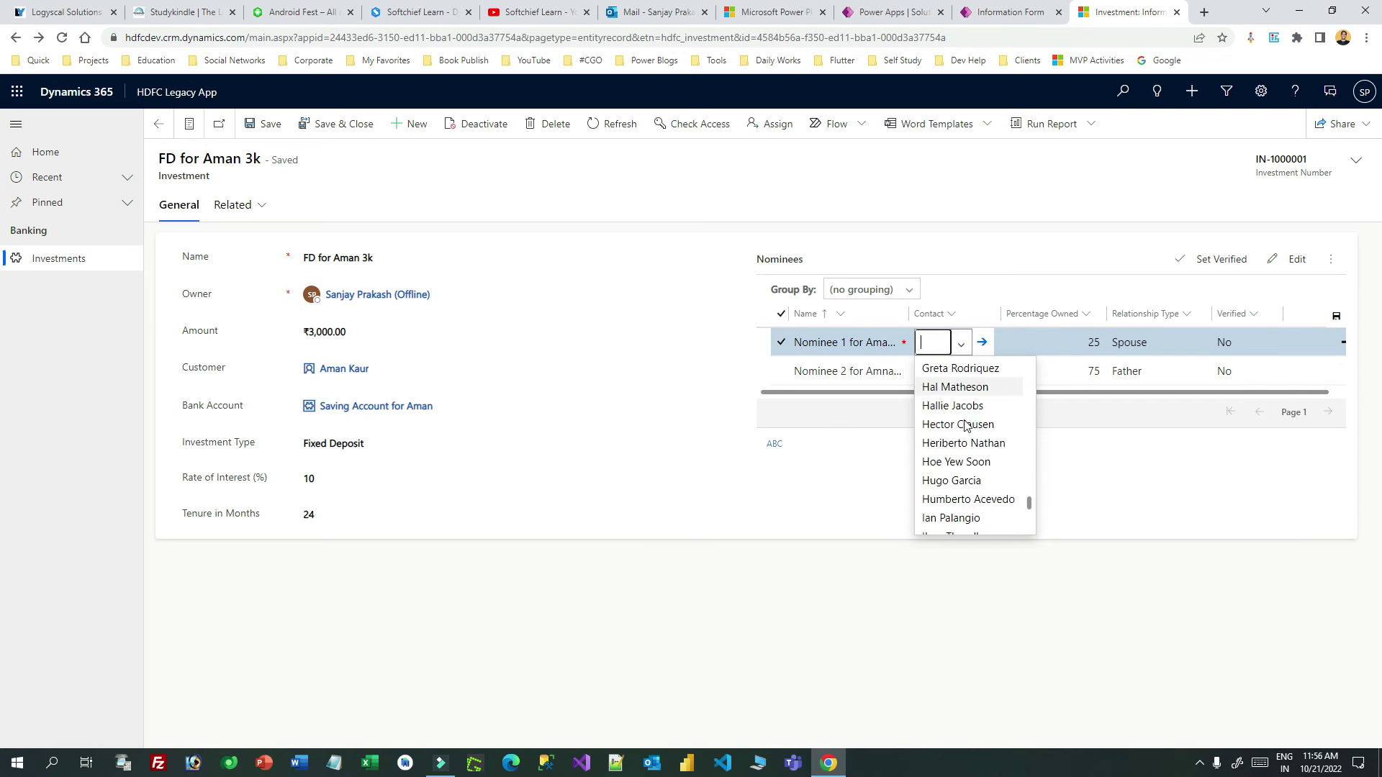
pyautogui.scroll(5, 942, 441)
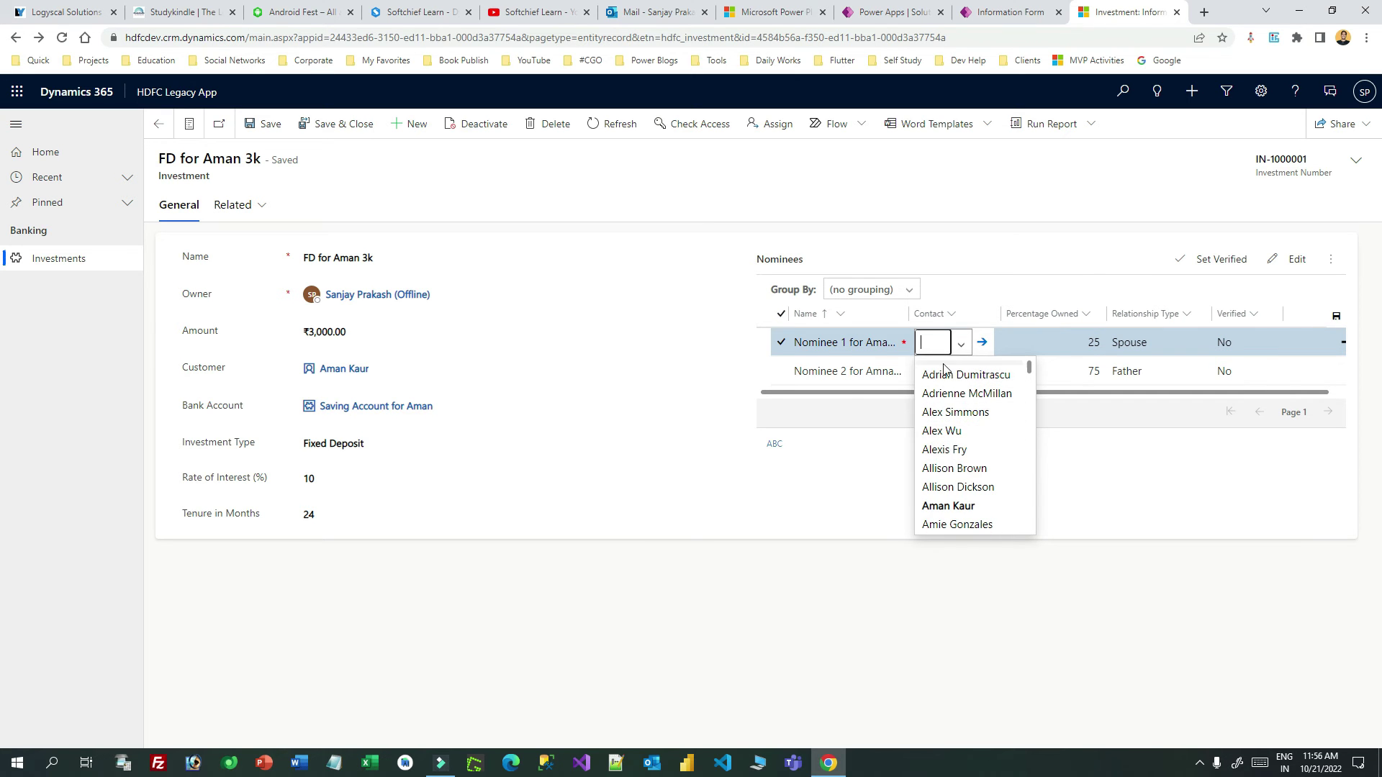
pyautogui.scroll(-10, 950, 424)
pyautogui.scroll(10, 936, 453)
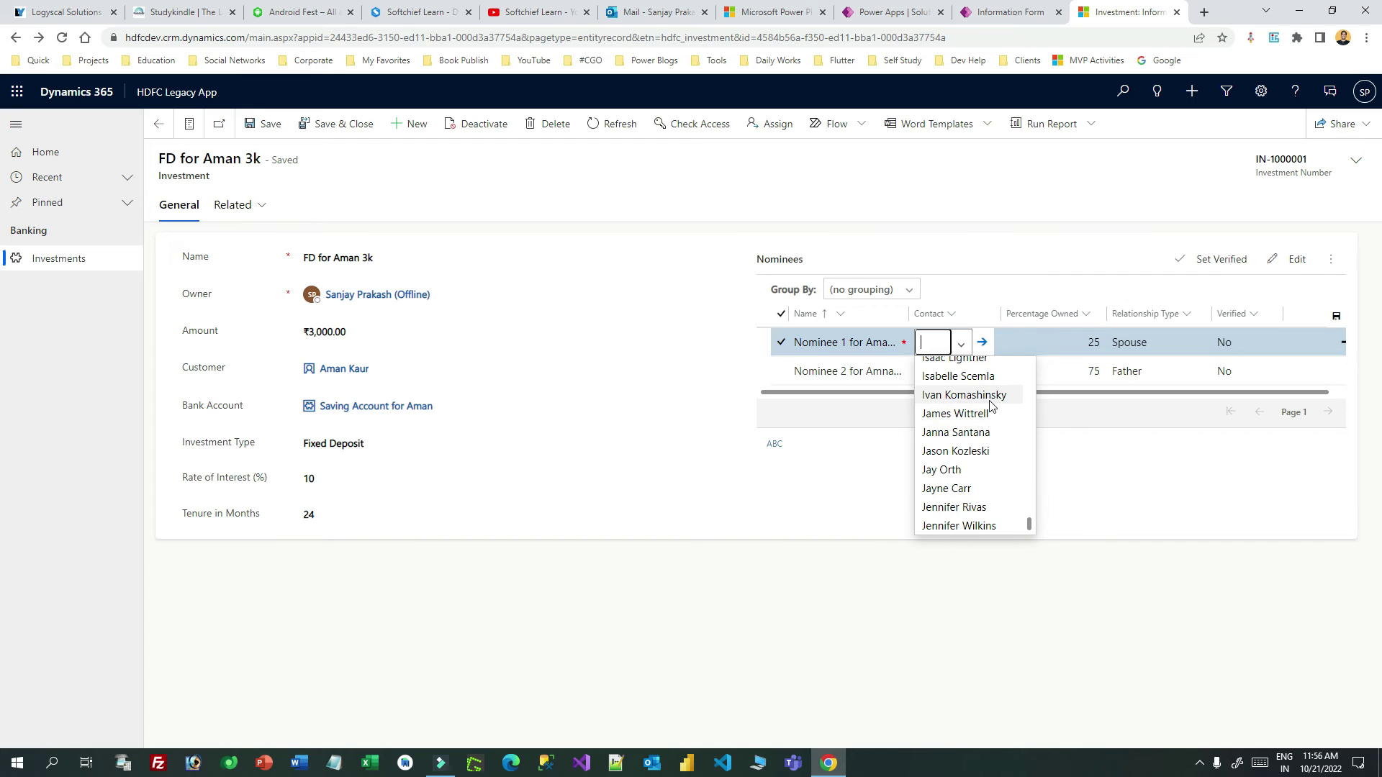
pyautogui.click(950, 504)
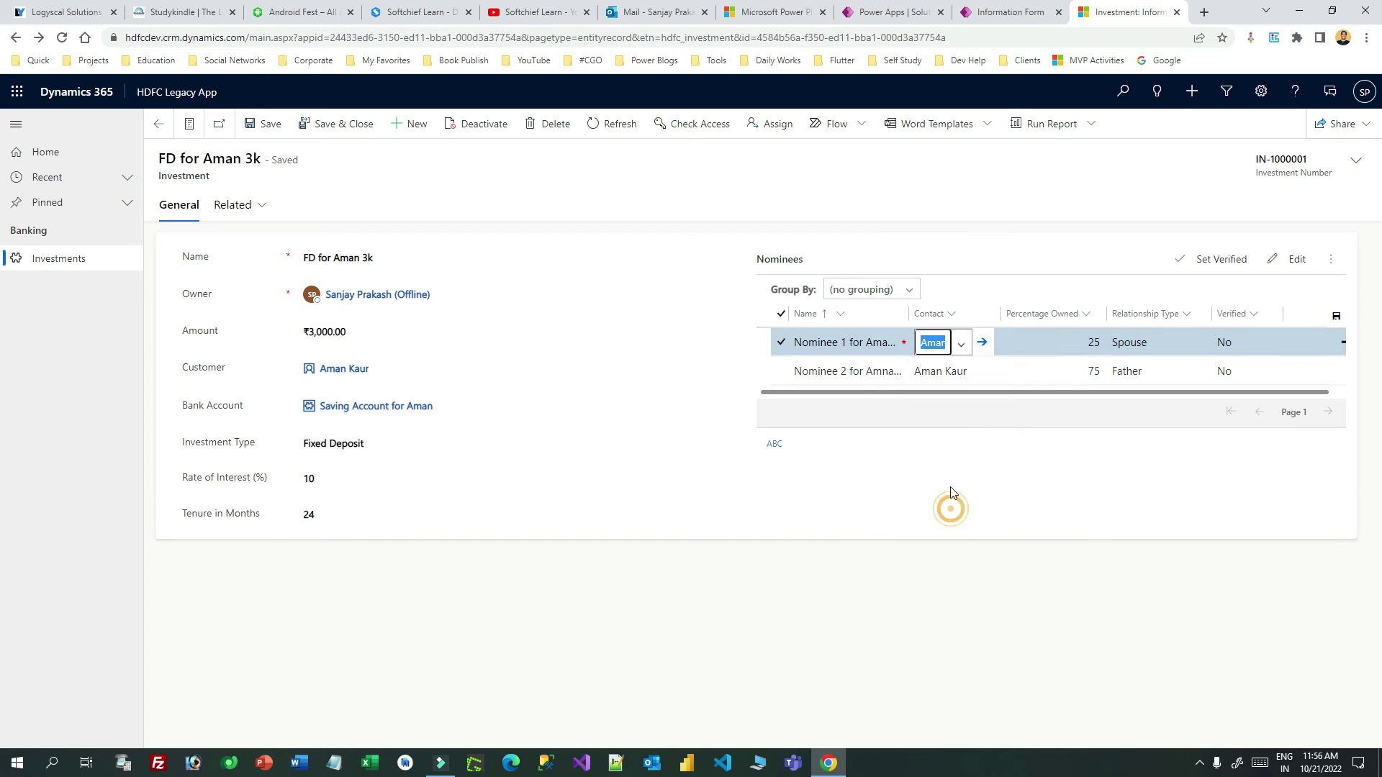
pyautogui.click(861, 341)
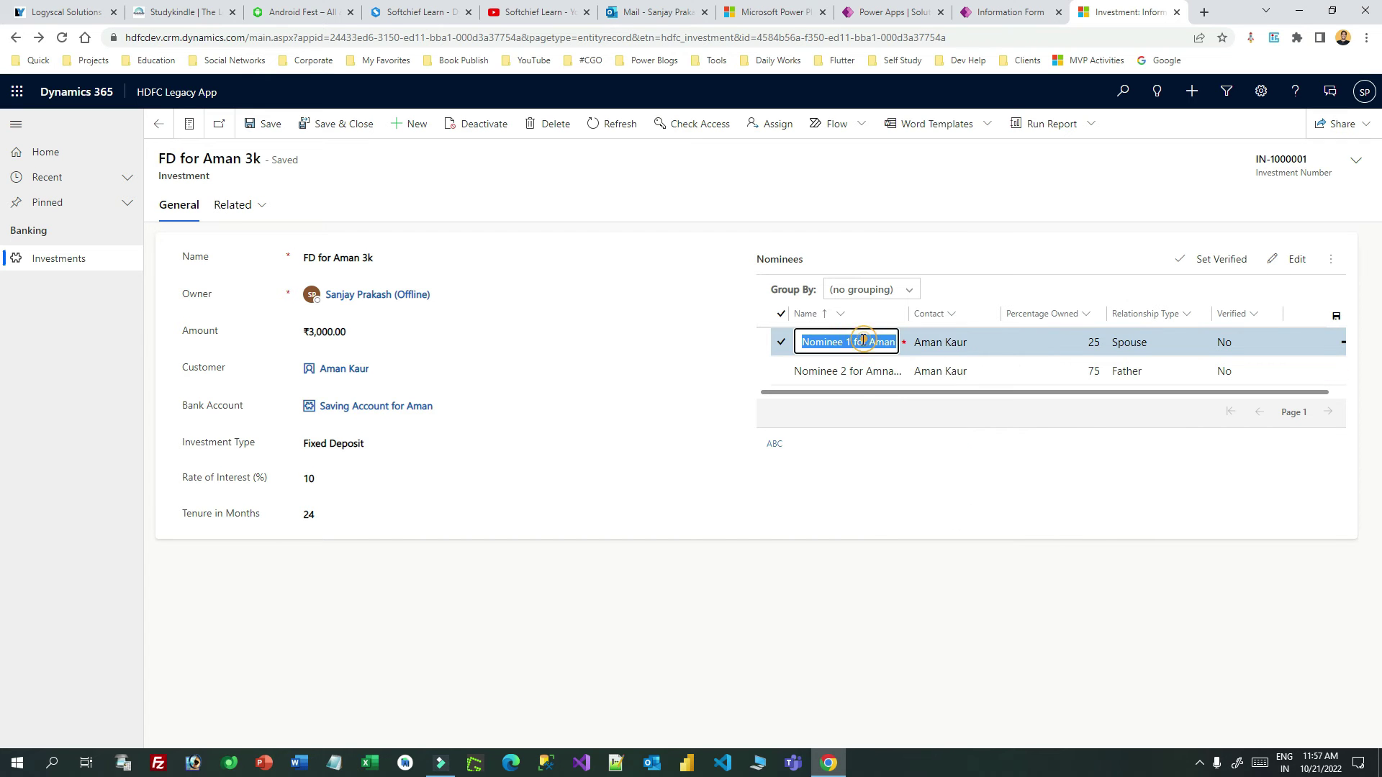
pyautogui.click(1092, 344)
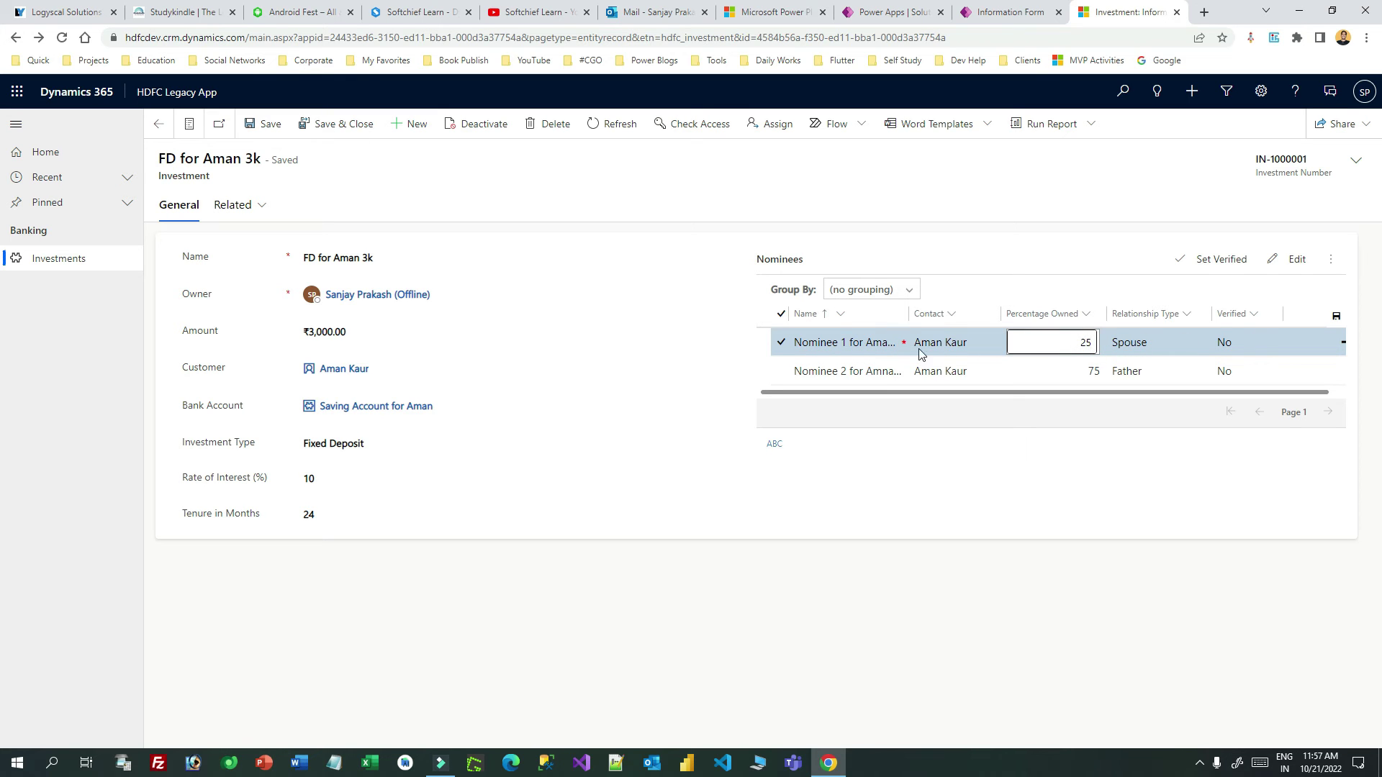
# Save the grid edits: Nominee 1 at 25 as Spouse, Nominee 2 at 75 as Father.
pyautogui.click(1336, 319)
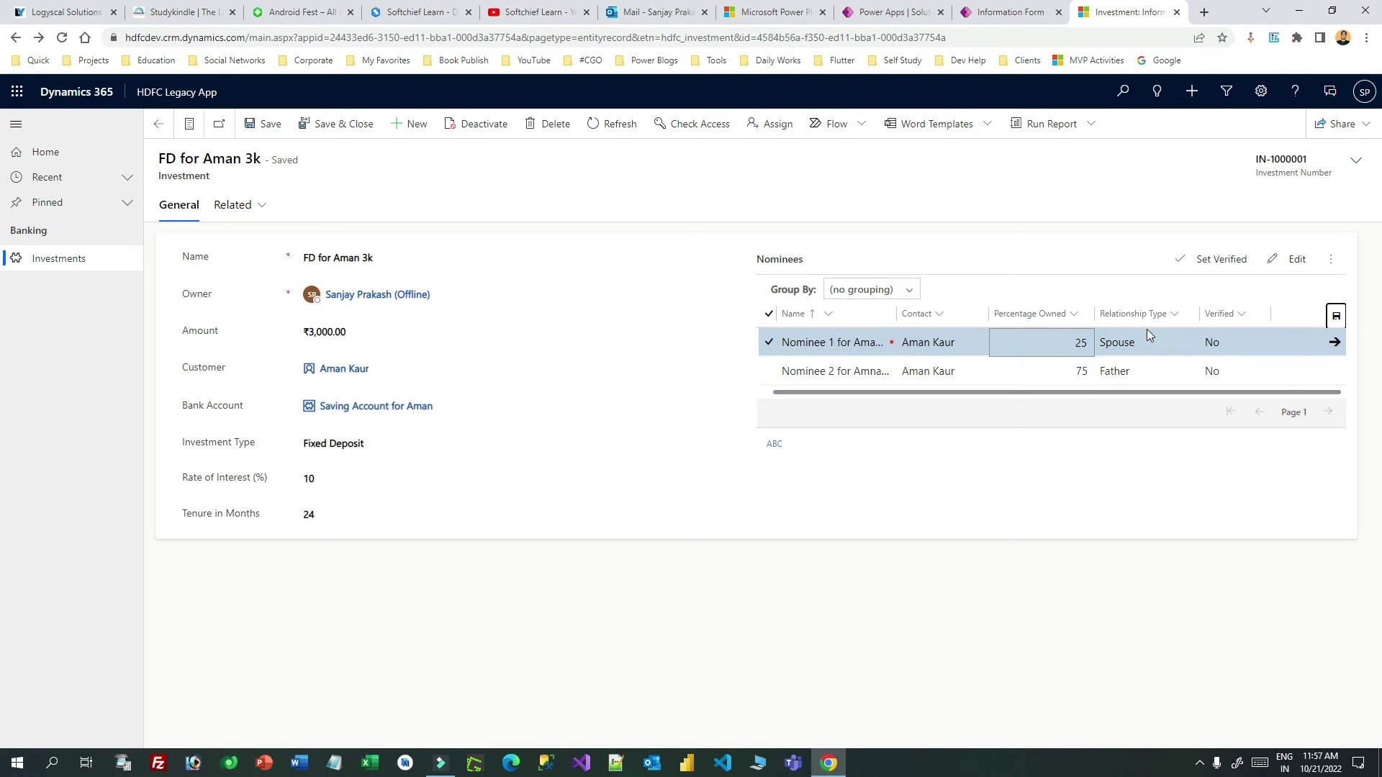
pyautogui.click(867, 371)
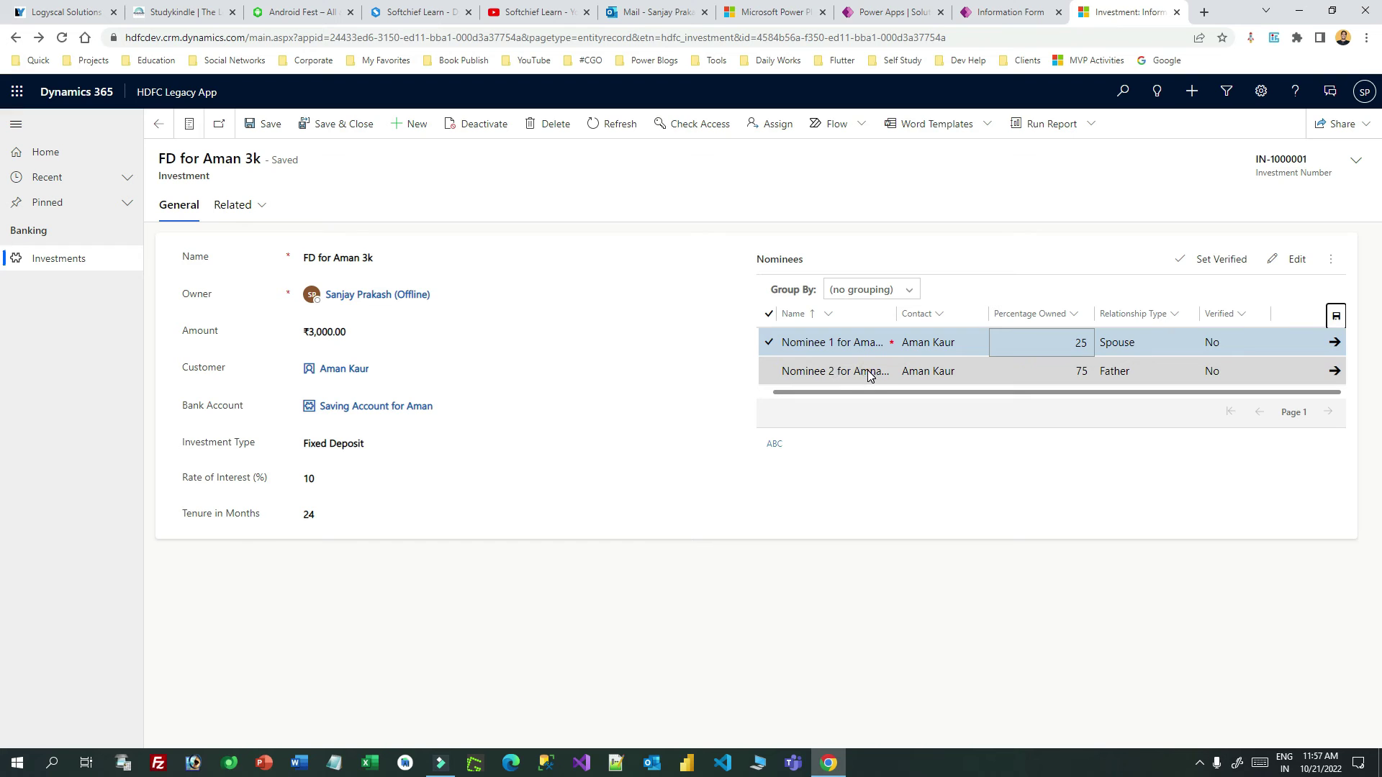
pyautogui.click(890, 345)
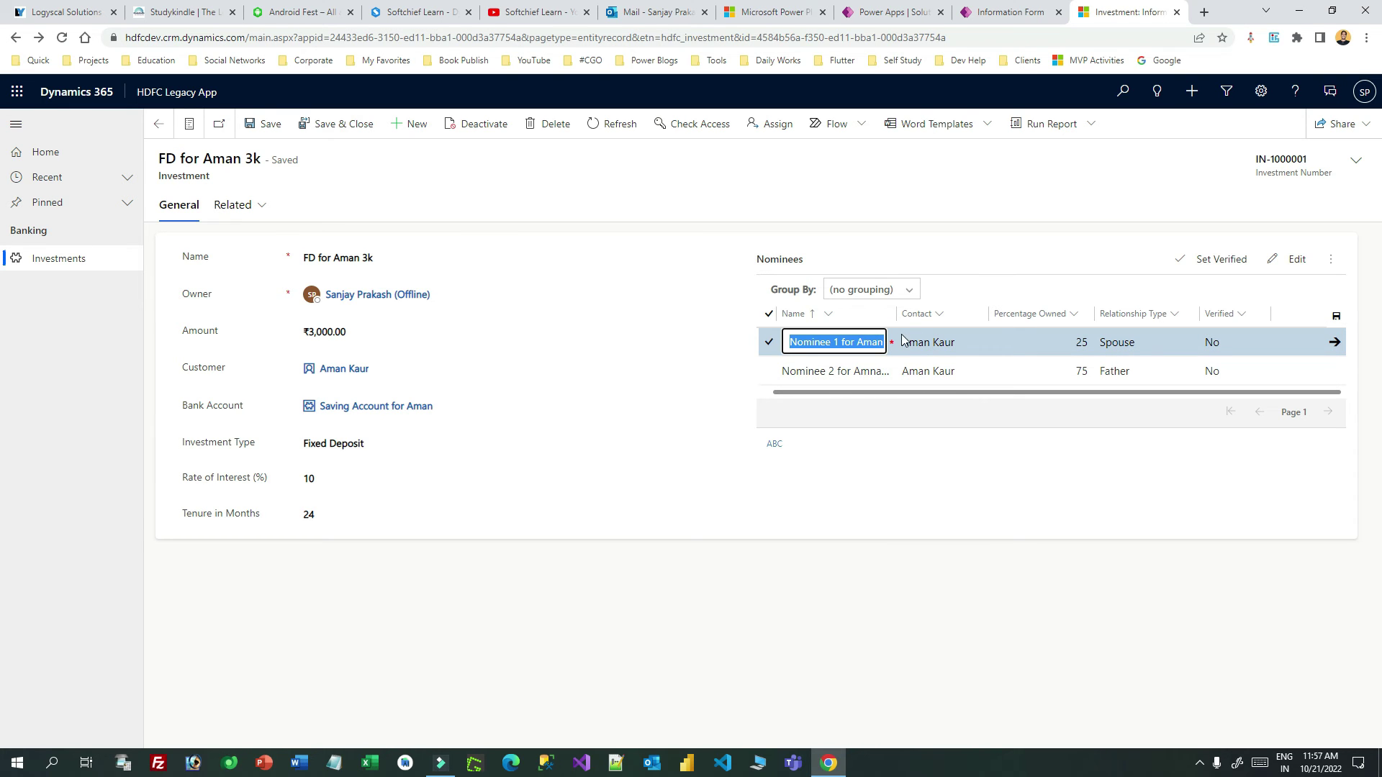
pyautogui.click(1335, 315)
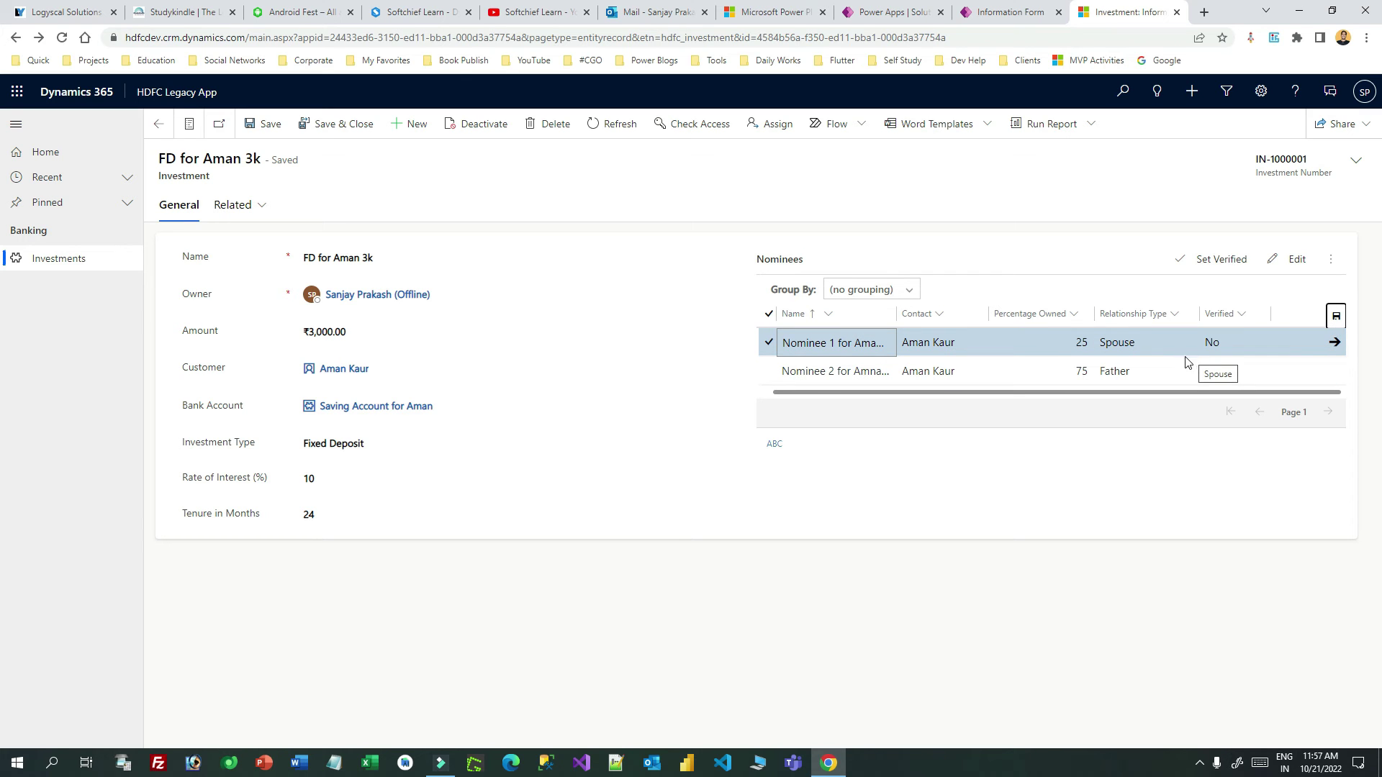
pyautogui.click(765, 343)
# Group the nominees by Name, Contact, Percentage Owned, then Relationship Type.
pyautogui.click(906, 289)
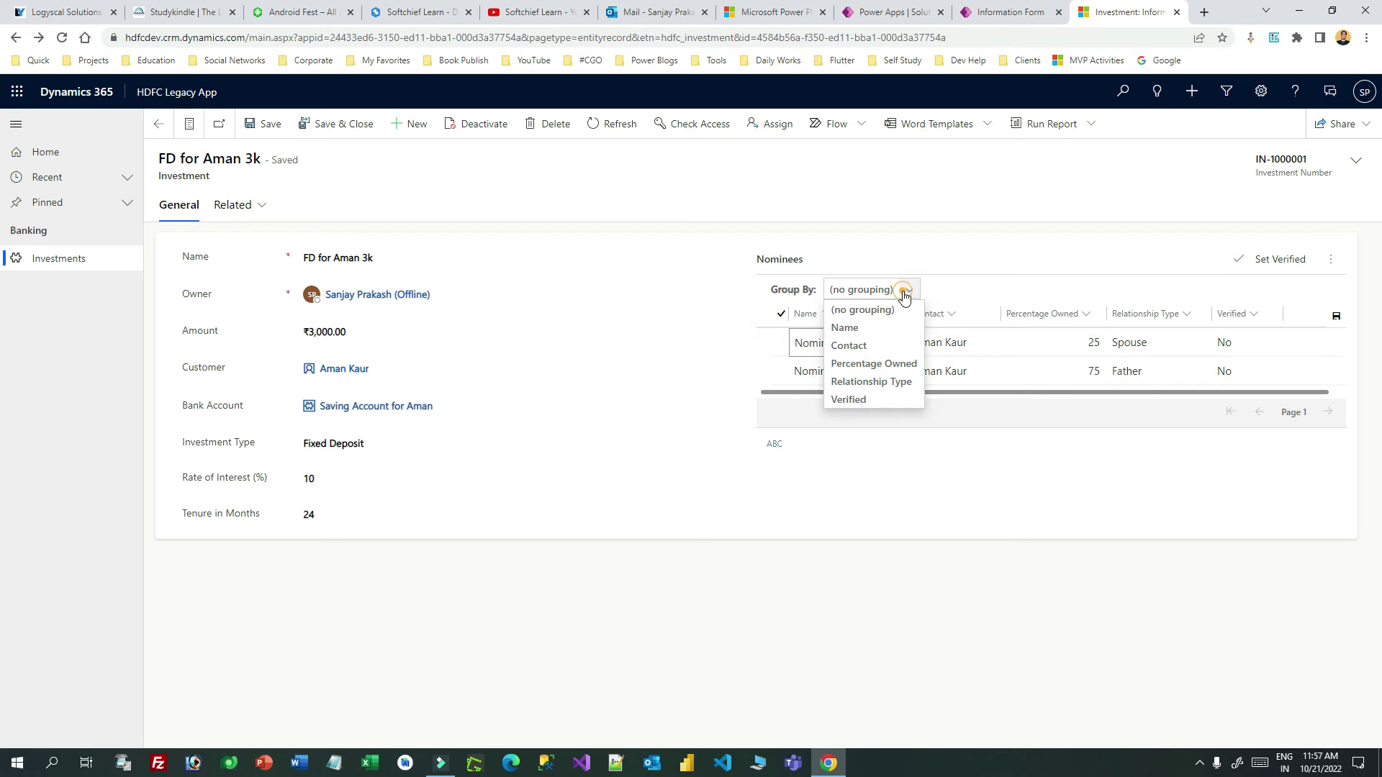
pyautogui.click(863, 328)
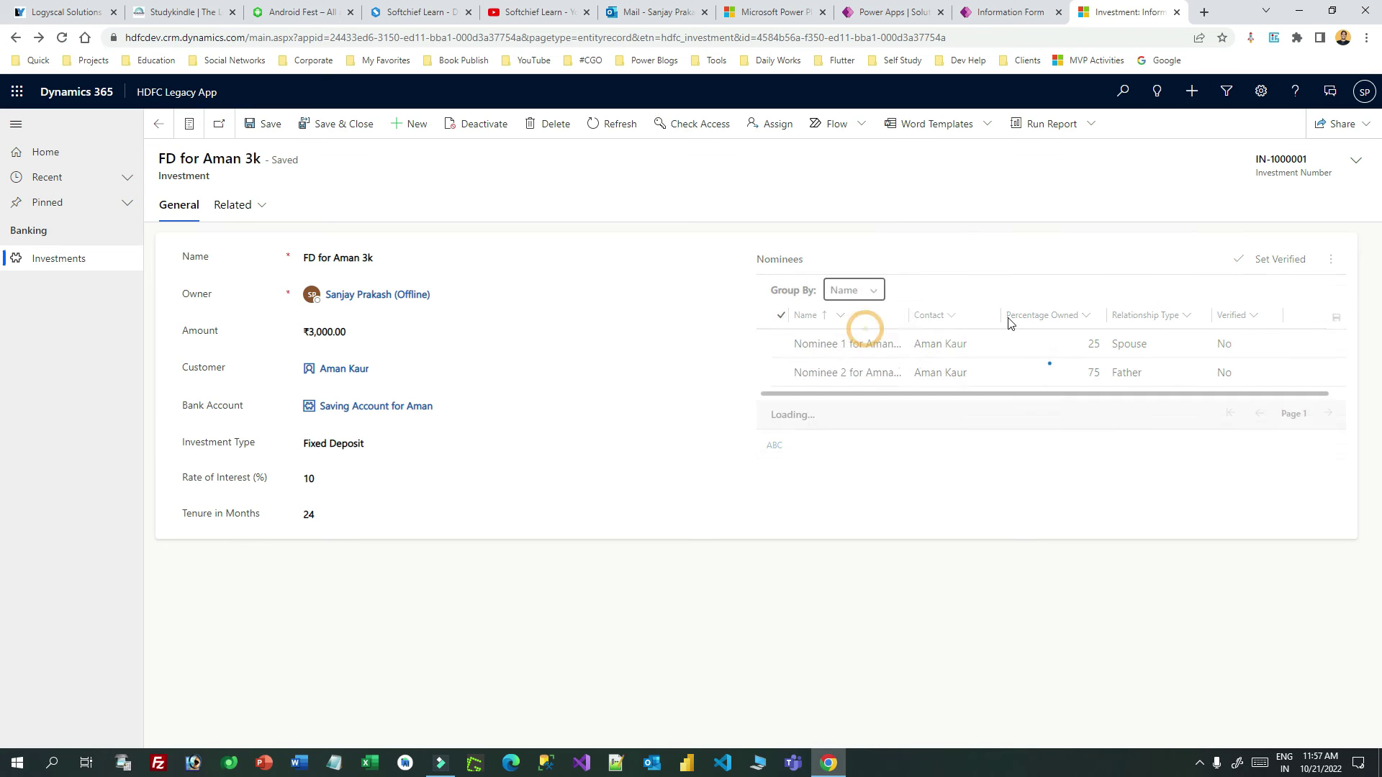
pyautogui.click(873, 288)
pyautogui.click(872, 349)
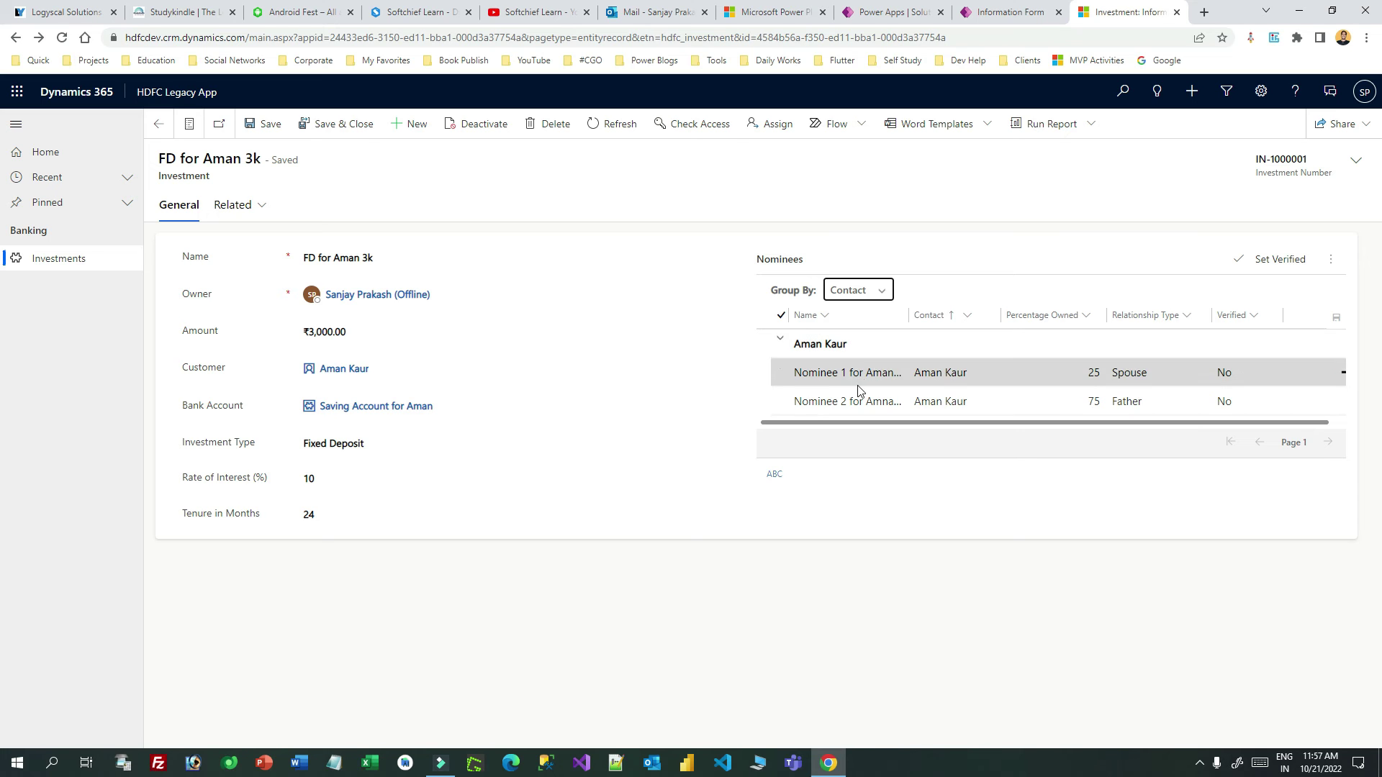
pyautogui.click(883, 291)
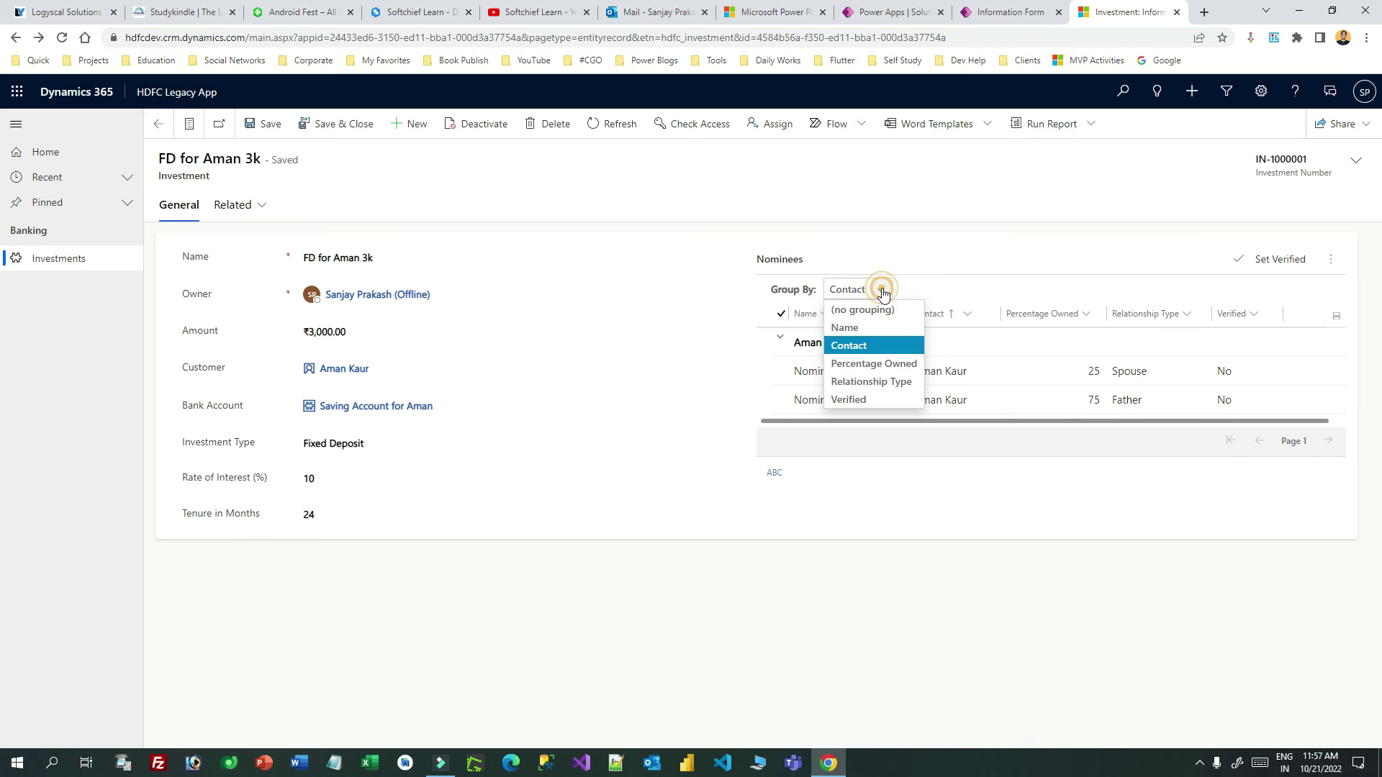
pyautogui.click(877, 364)
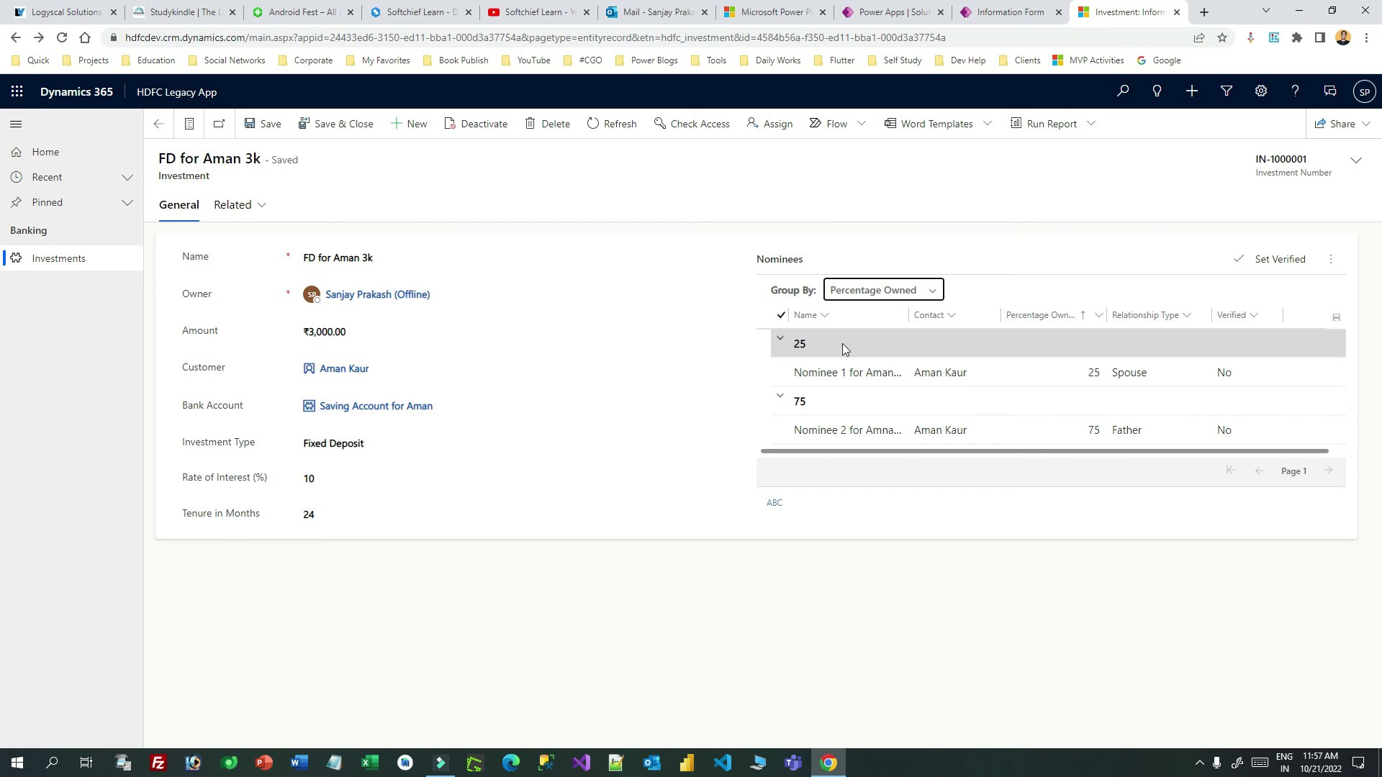
pyautogui.click(930, 291)
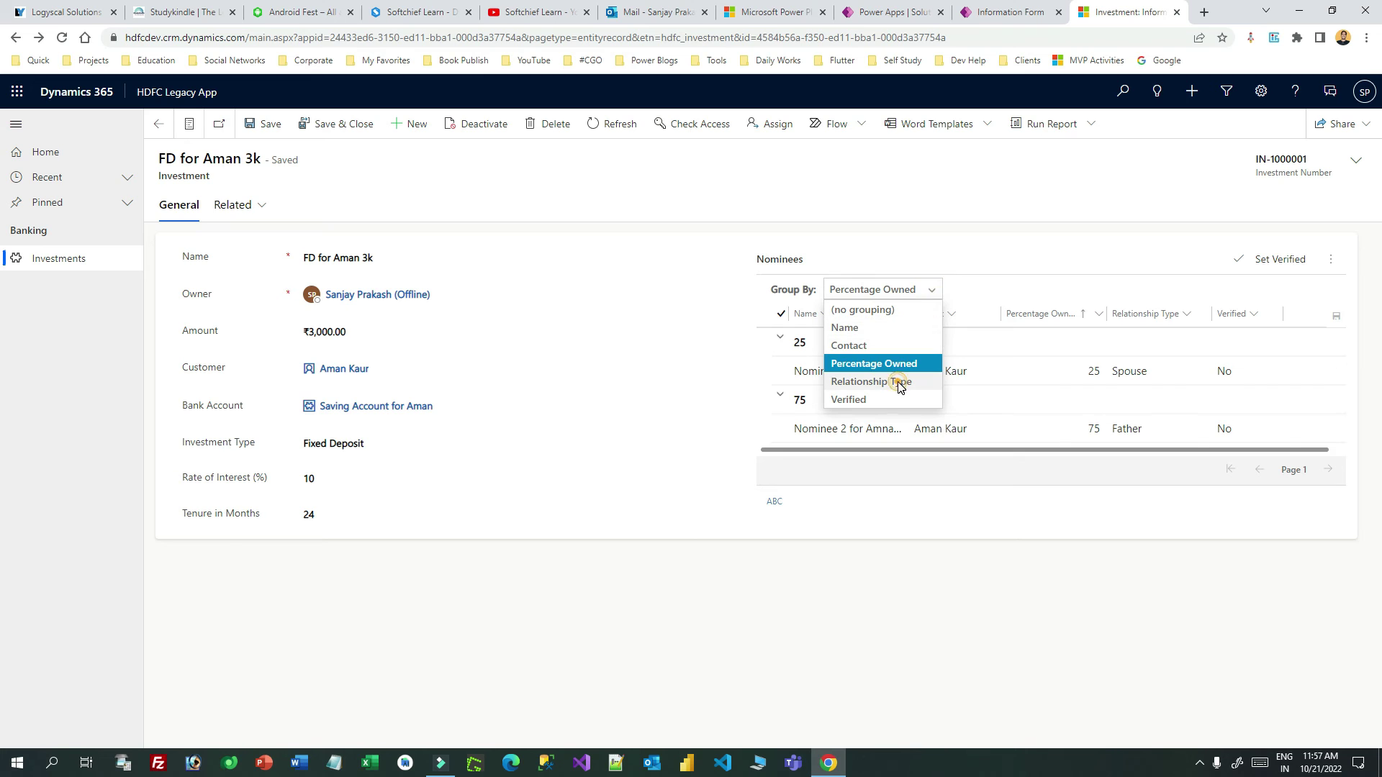
pyautogui.click(898, 381)
# Group the nominees by Verified, then return to grouping by Contact.
pyautogui.click(930, 291)
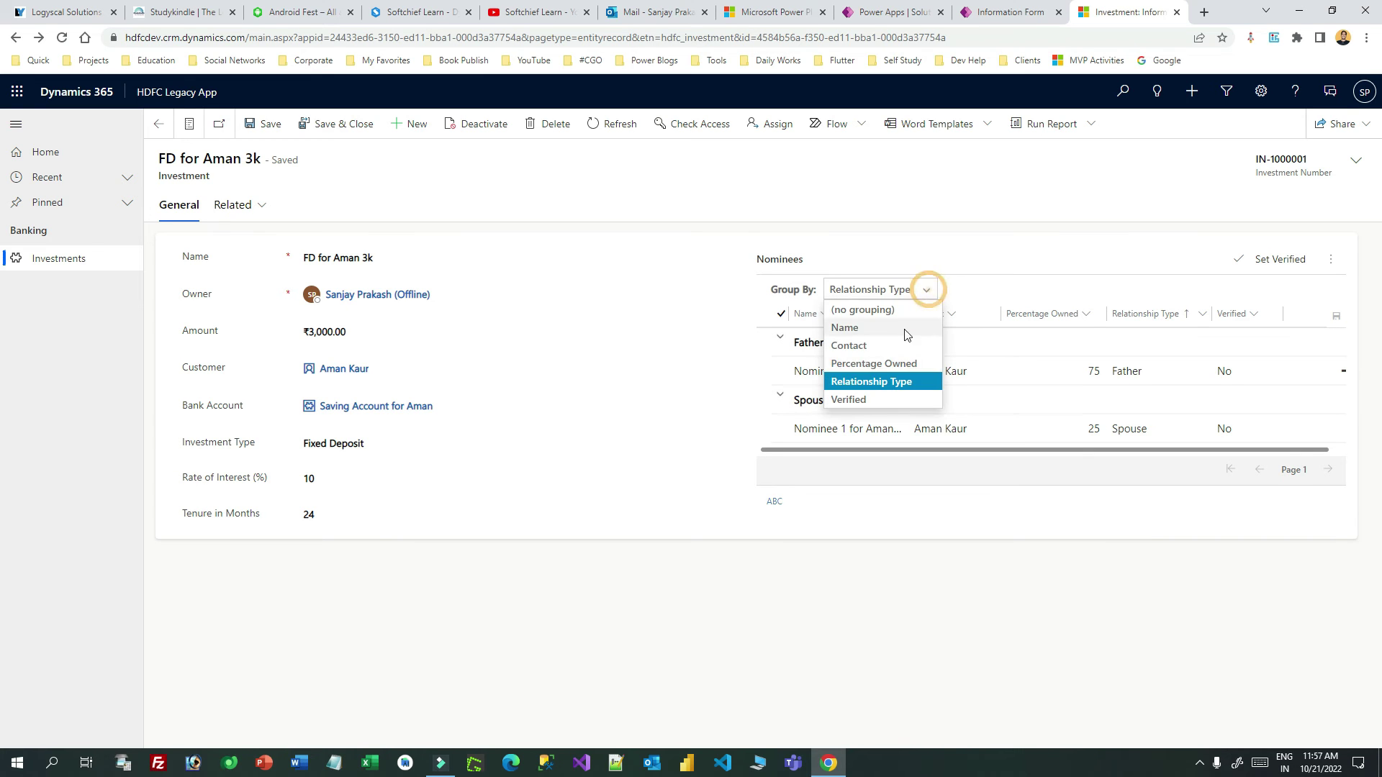
pyautogui.click(890, 395)
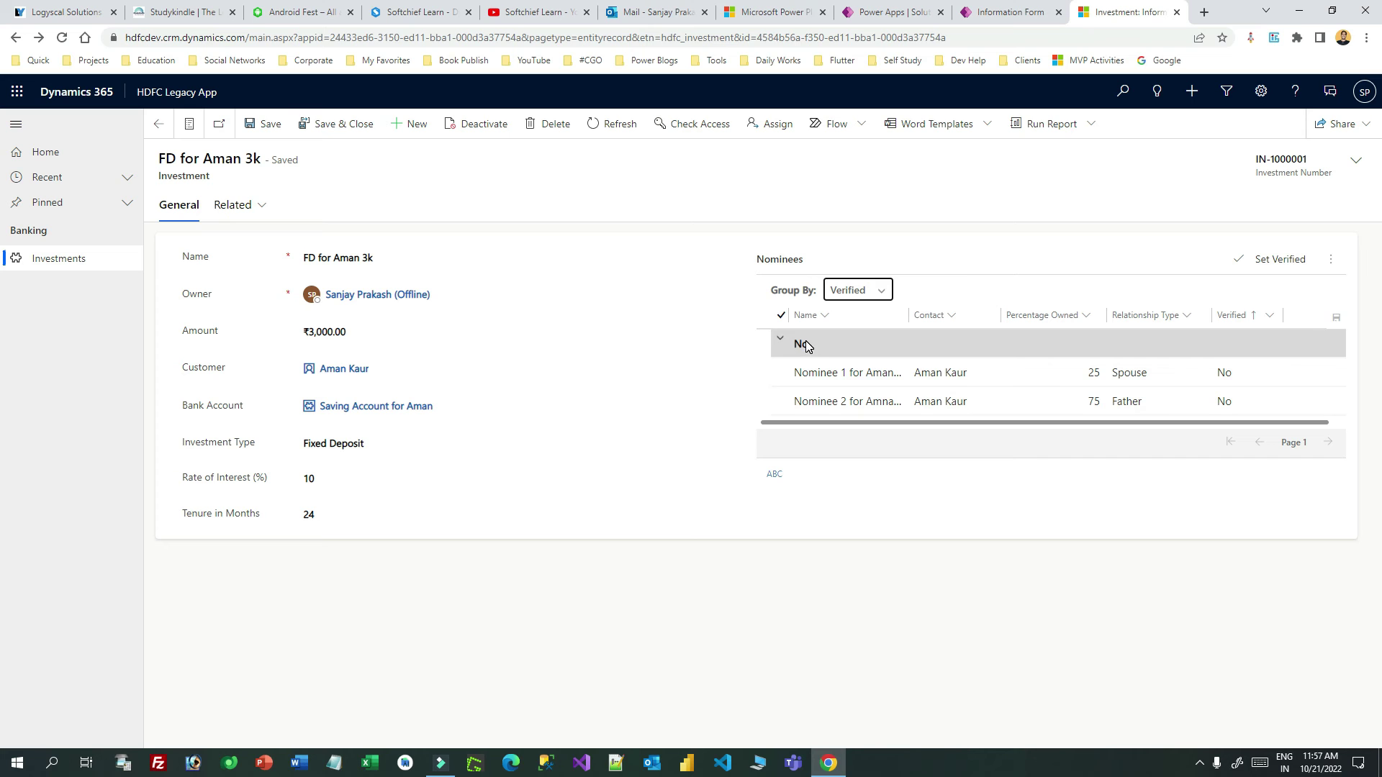
pyautogui.click(876, 289)
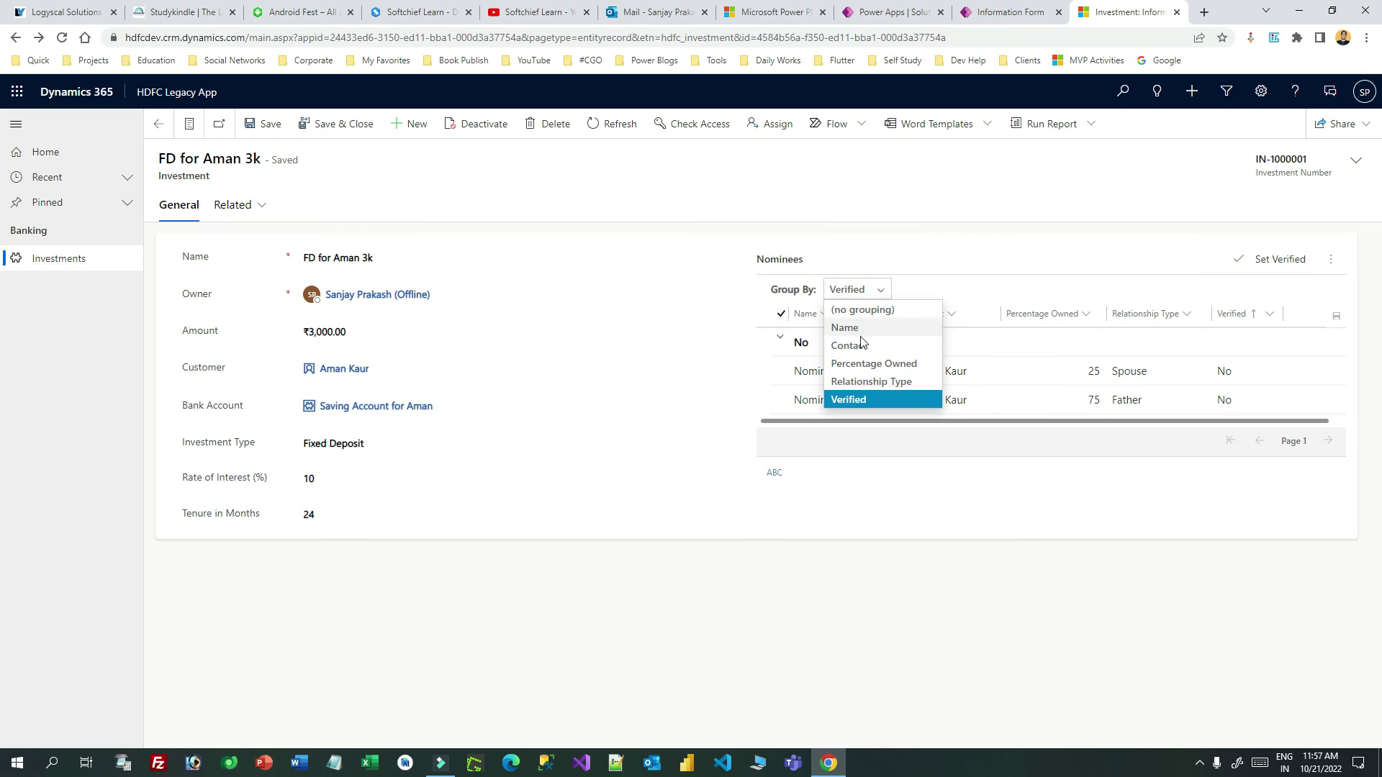
pyautogui.click(867, 341)
pyautogui.click(973, 290)
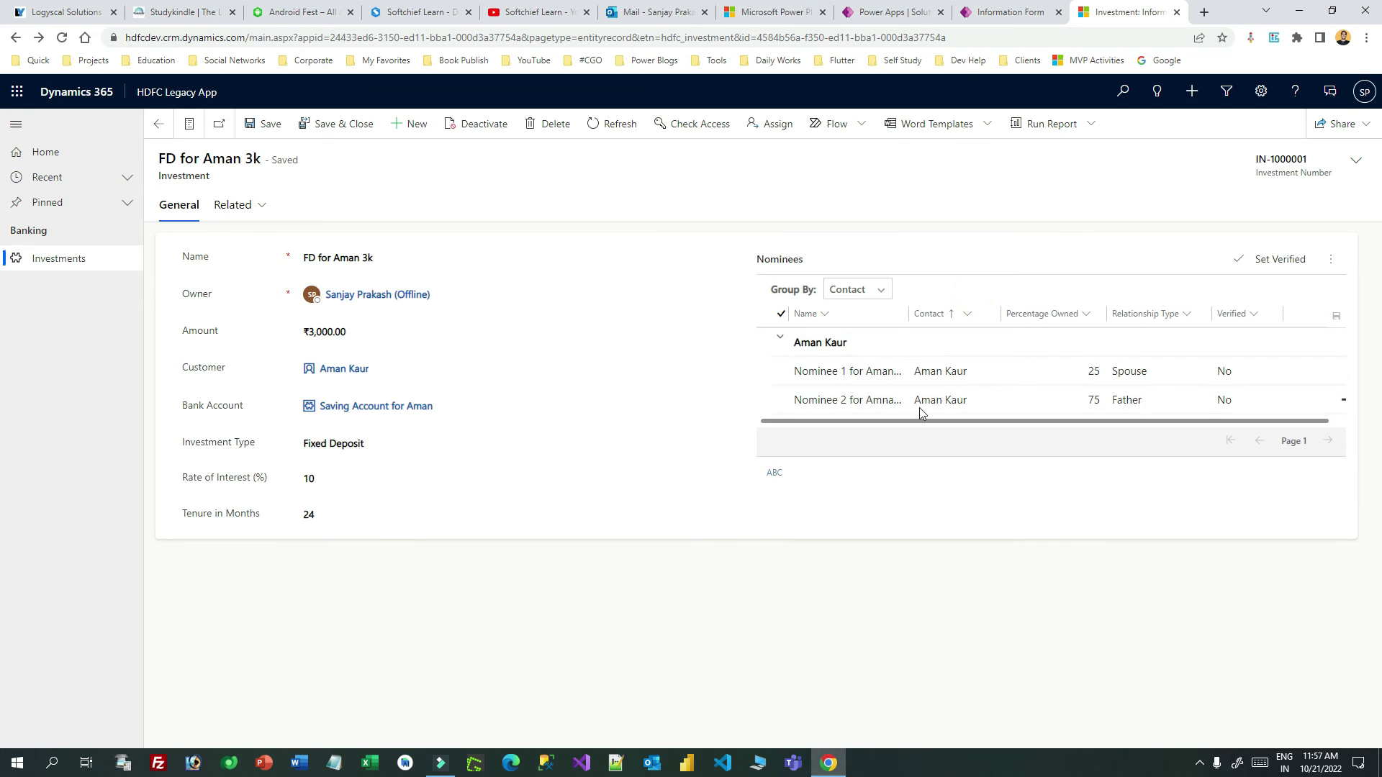
# In the form designer, select the Nominees subgrid and expand its Formatting settings.
pyautogui.click(1001, 13)
pyautogui.click(935, 343)
pyautogui.click(1200, 262)
# Uncheck Hide search box in the Nominees subgrid's display options.
pyautogui.click(1201, 260)
pyautogui.click(1201, 223)
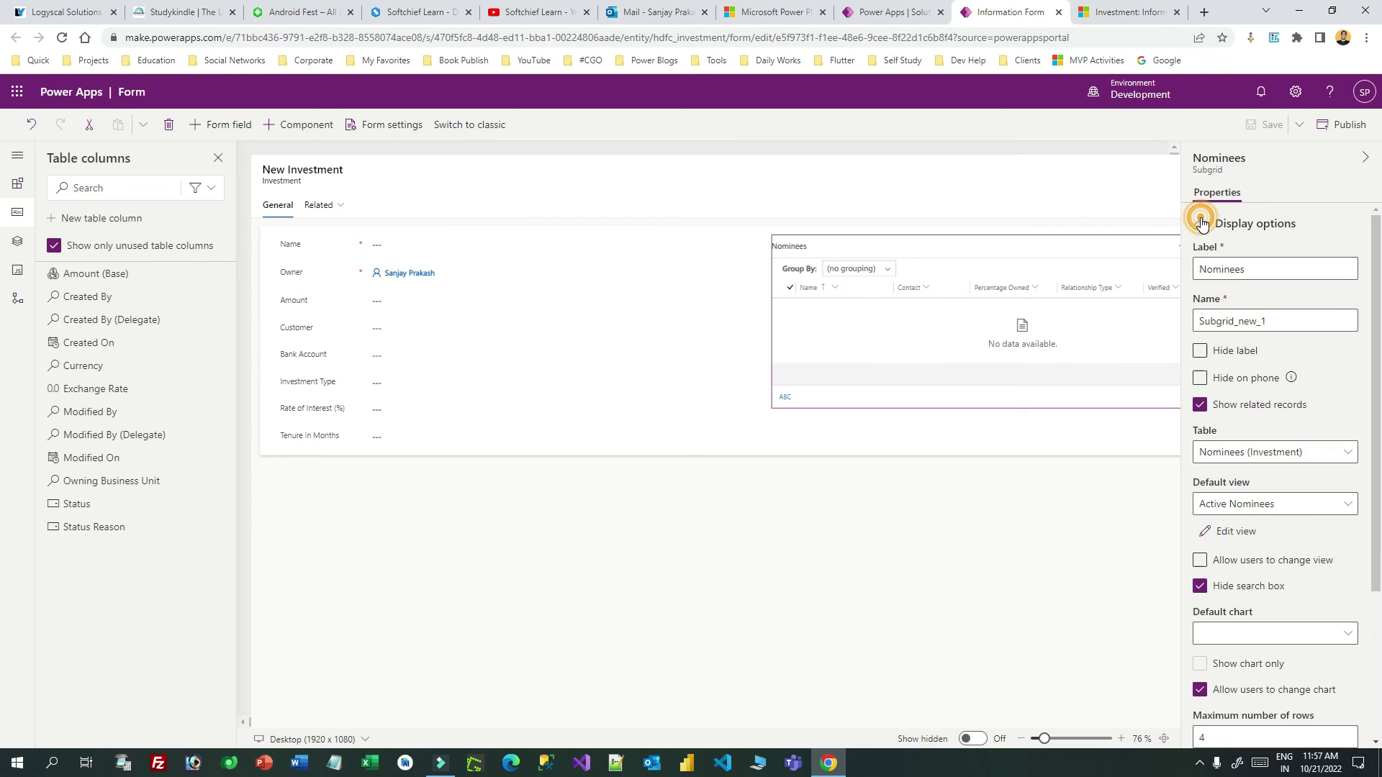
pyautogui.scroll(-2, 1260, 461)
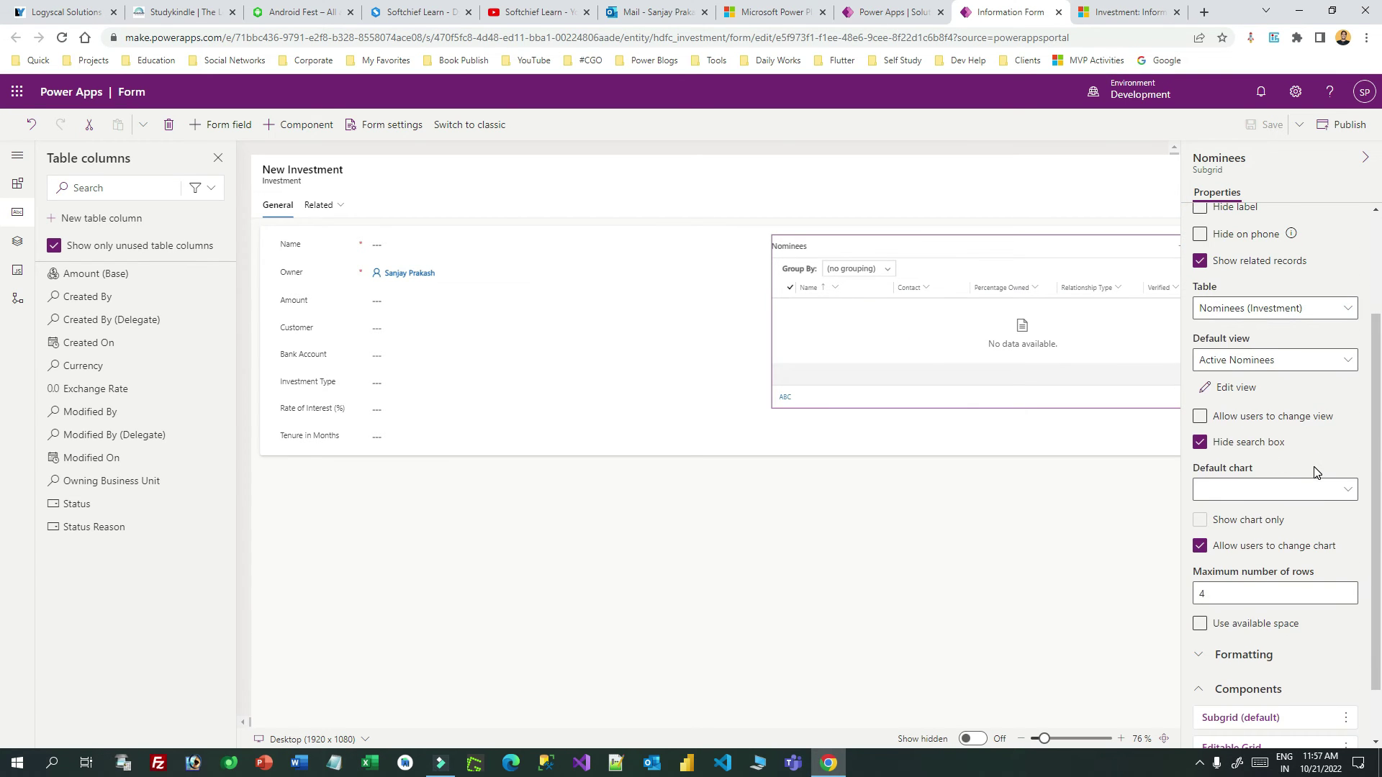
pyautogui.scroll(-2, 1315, 471)
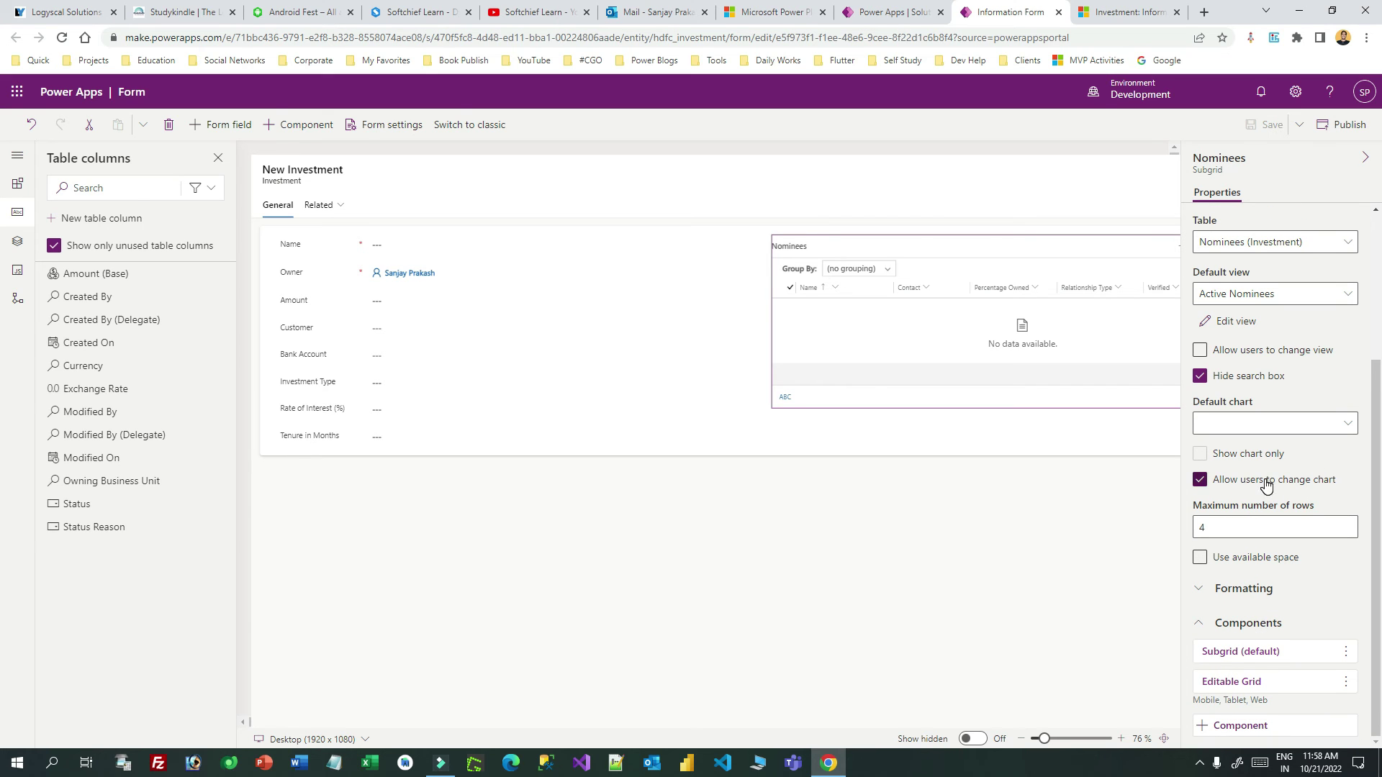
pyautogui.scroll(2, 1266, 486)
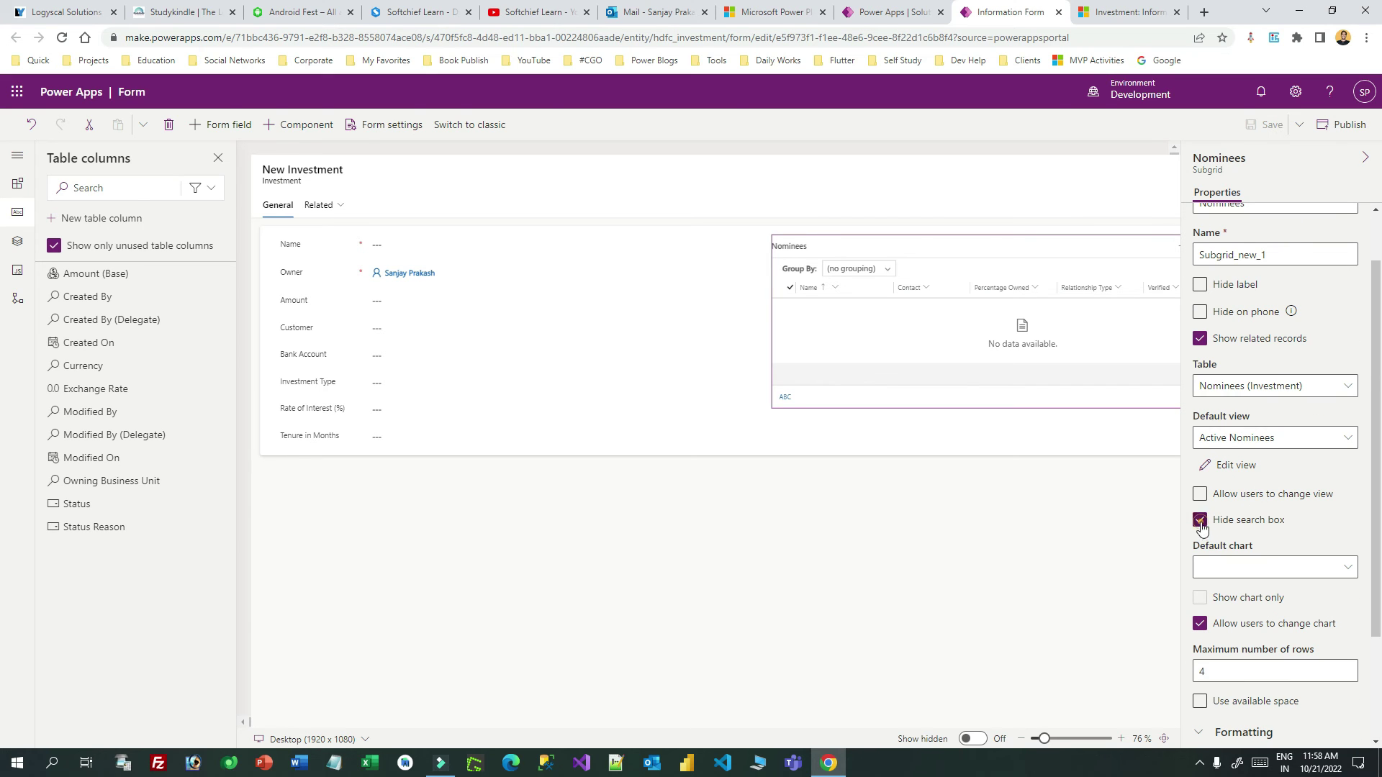
pyautogui.click(1200, 524)
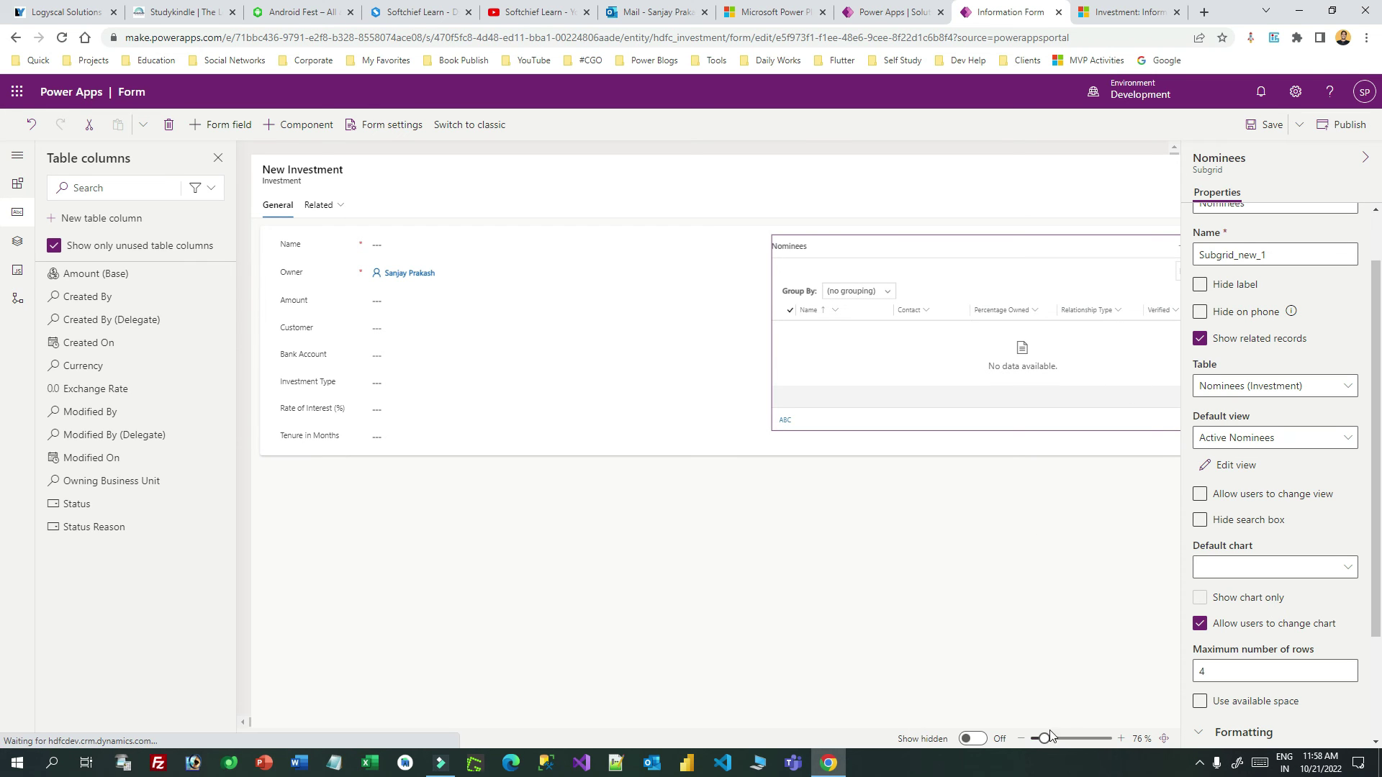
# Publish the form changes and go back to the investment record.
pyautogui.moveTo(1042, 741); pyautogui.dragTo(1039, 741)
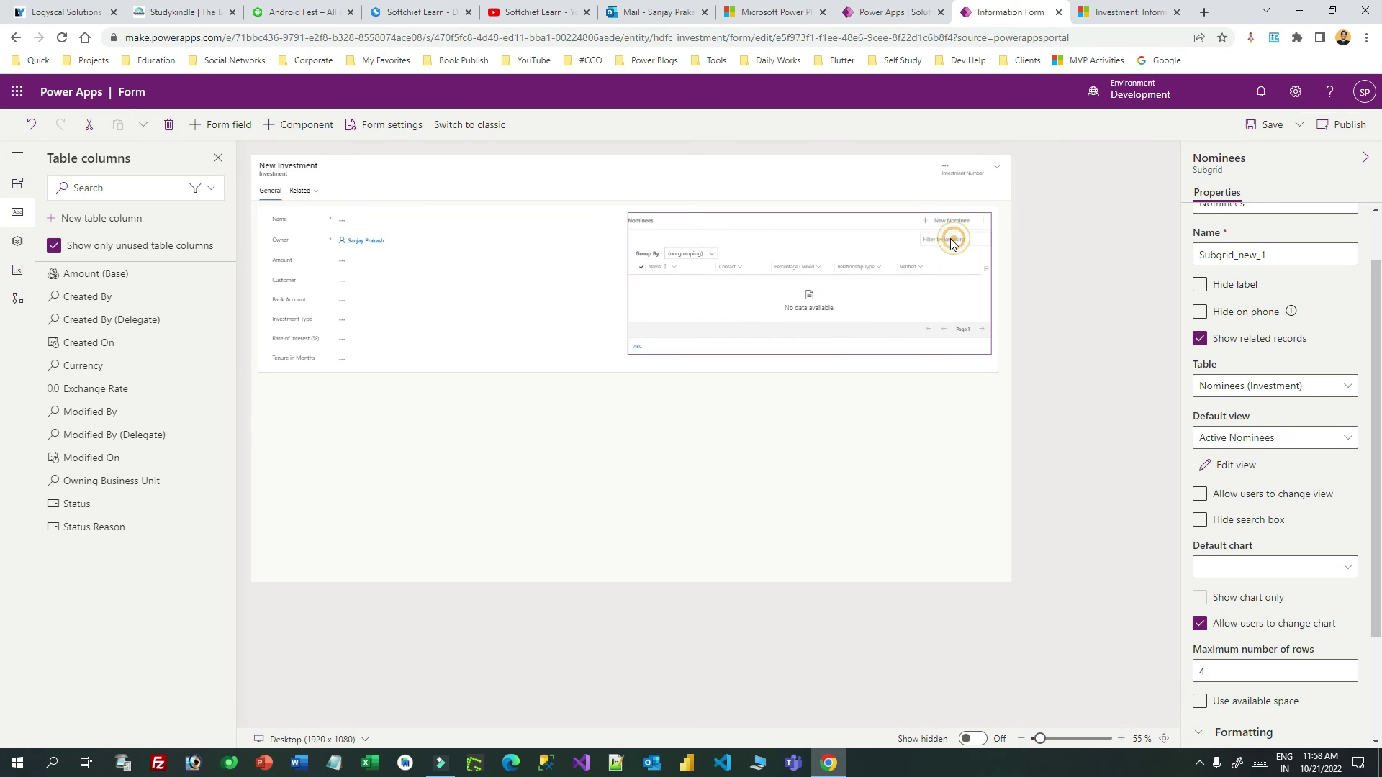
pyautogui.click(1341, 126)
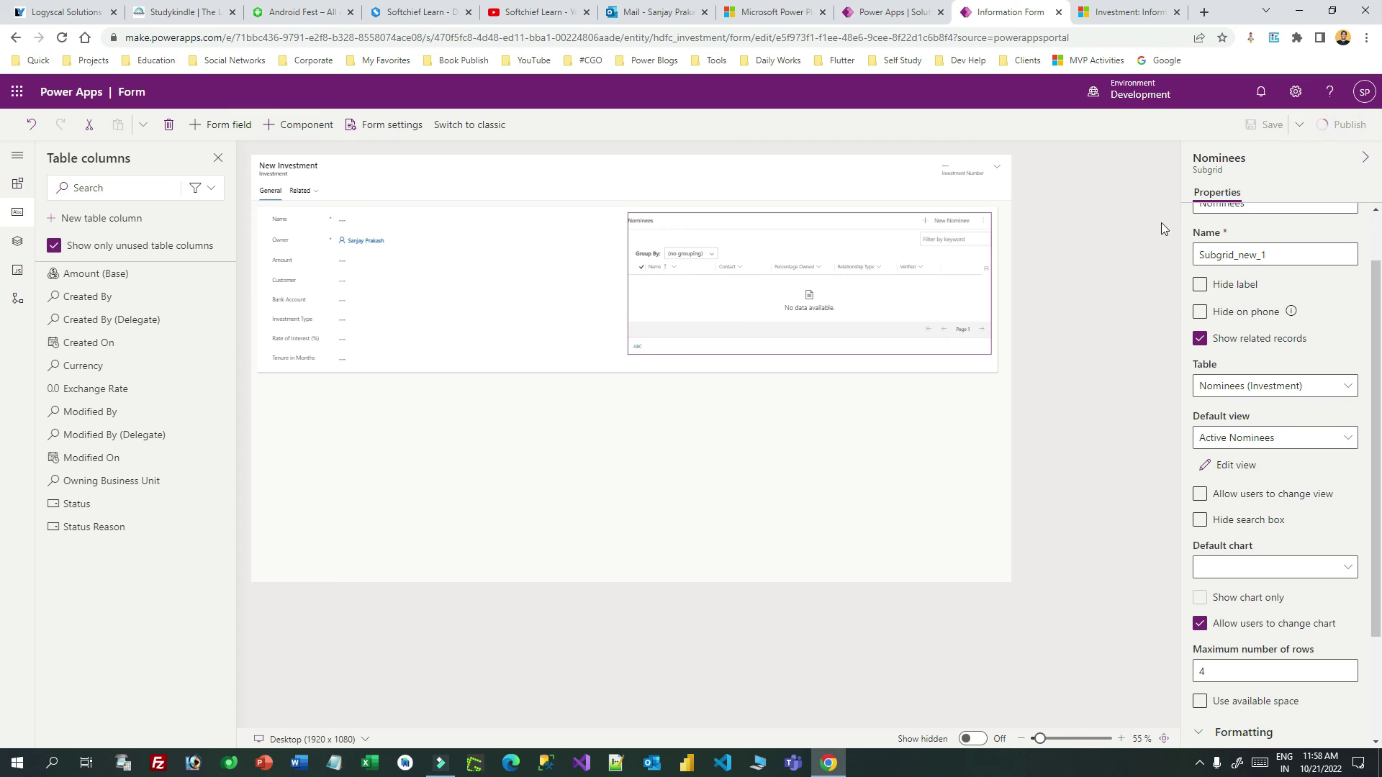
pyautogui.moveTo(1298, 322)
pyautogui.click(1115, 20)
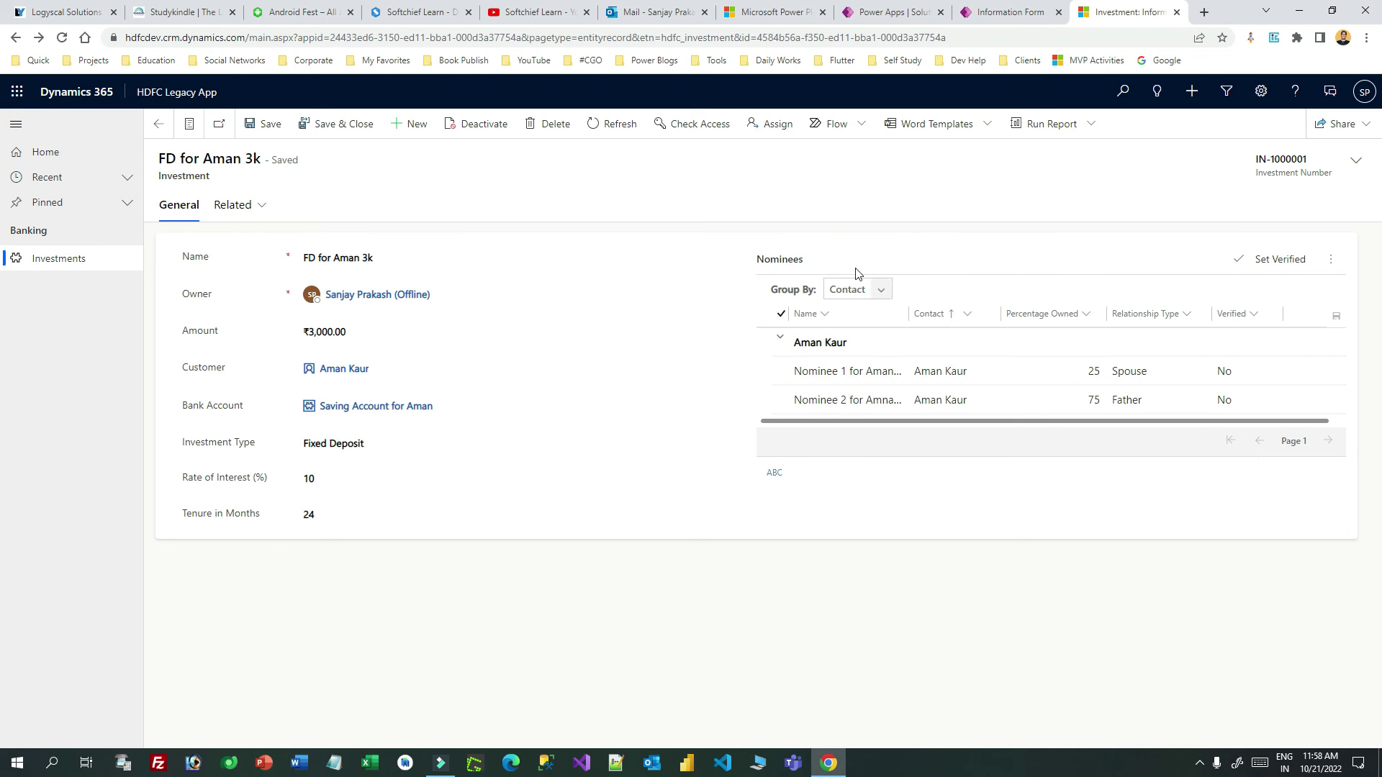
# Enable 'Allow users to change view' on the Nominees subgrid, then reload the FD for Aman 3k record.
pyautogui.click(990, 18)
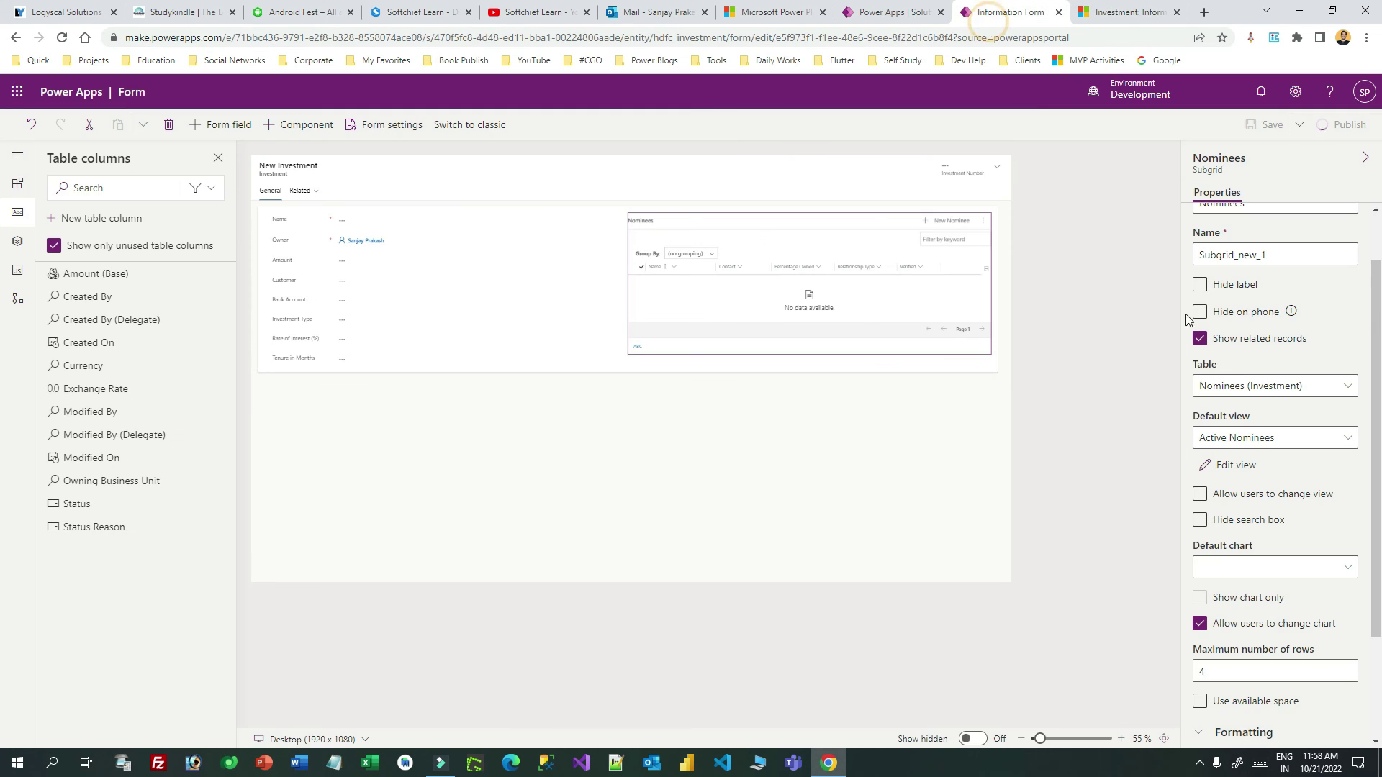
pyautogui.click(1199, 498)
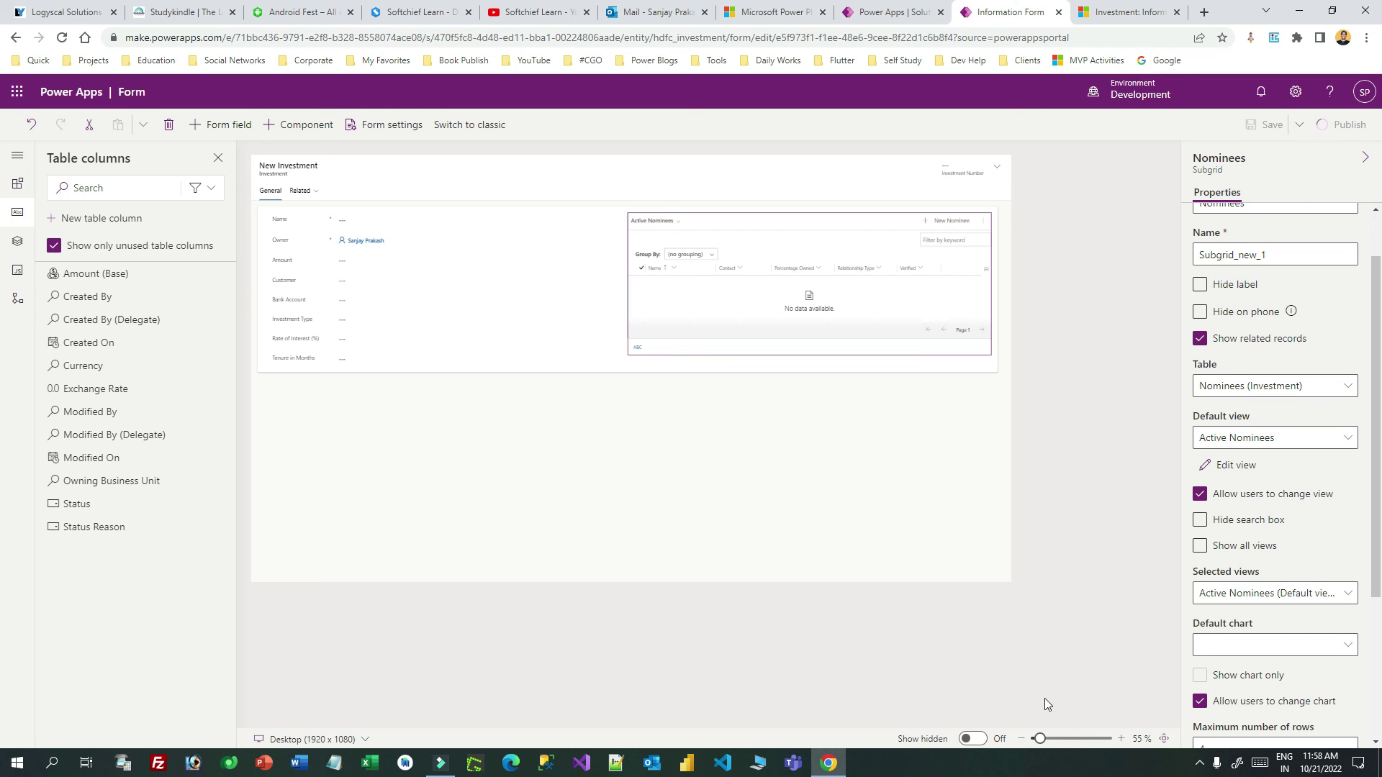
pyautogui.click(1054, 740)
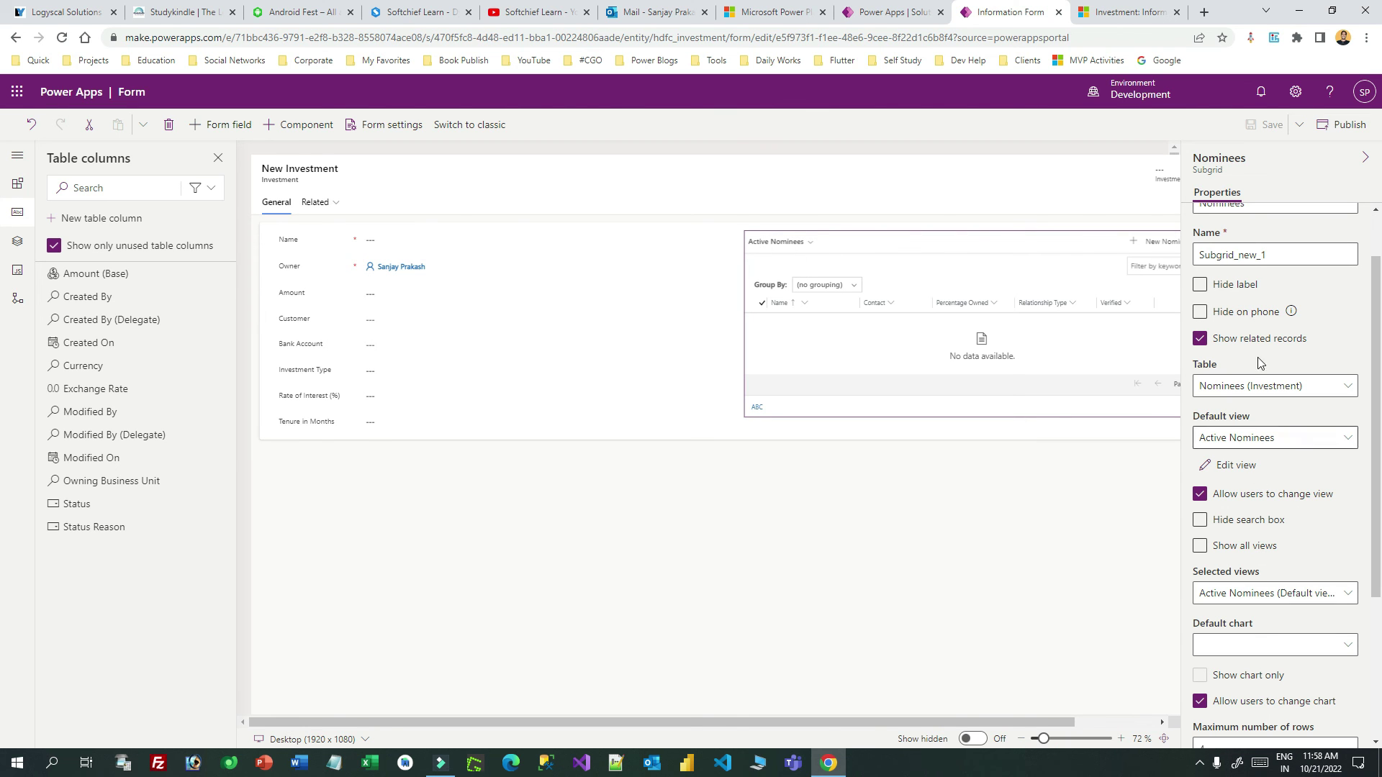
pyautogui.scroll(-2, 1291, 569)
pyautogui.scroll(3, 1293, 566)
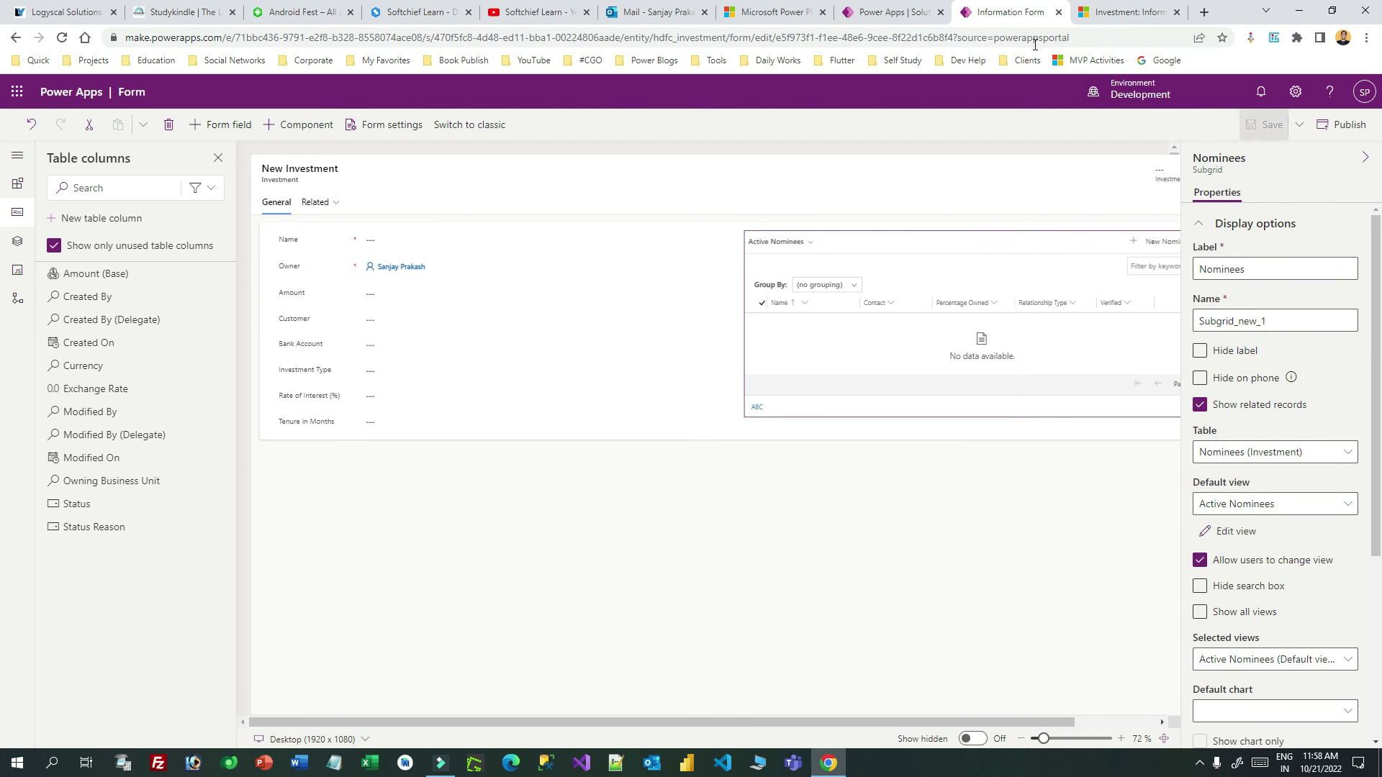
pyautogui.click(1112, 12)
pyautogui.press('F5')
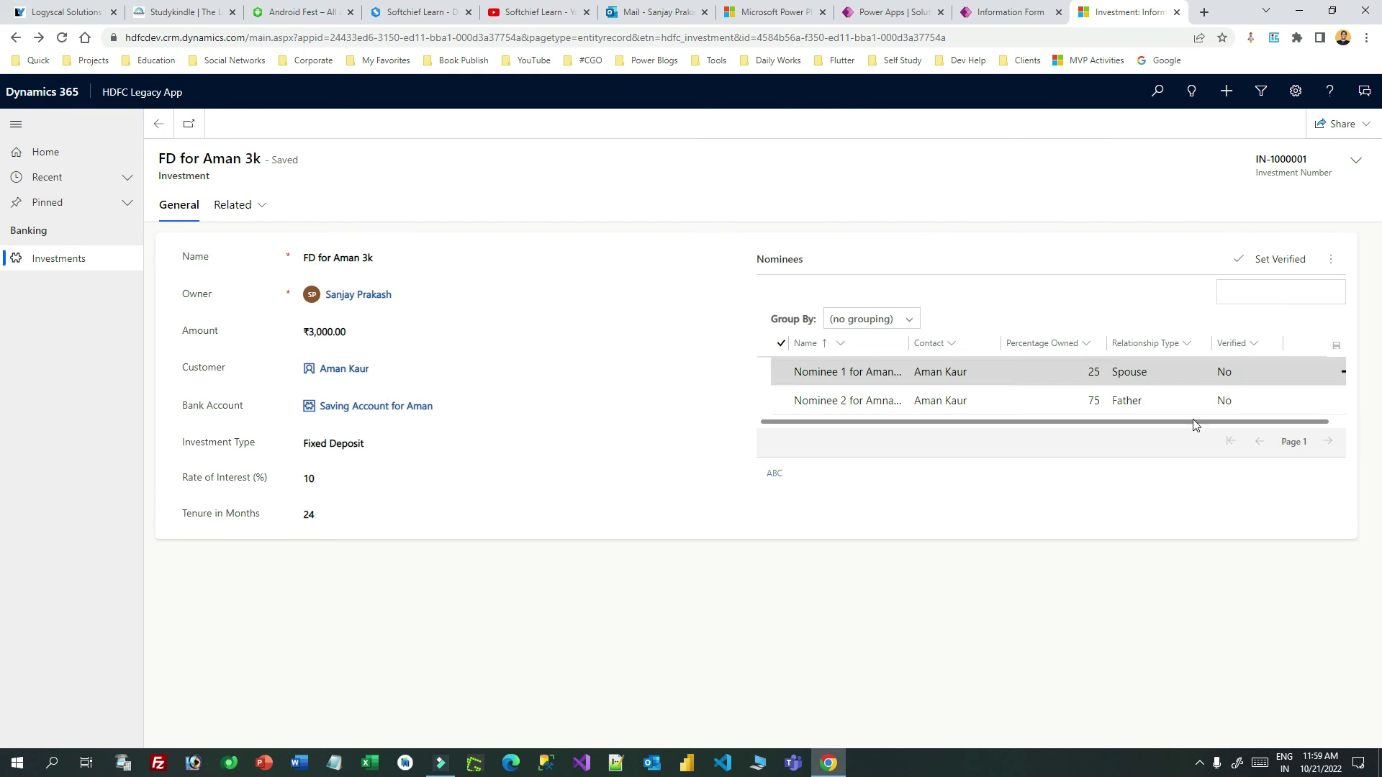
# Search the Nominees grid for the keyword 'nom'.
pyautogui.click(1244, 290)
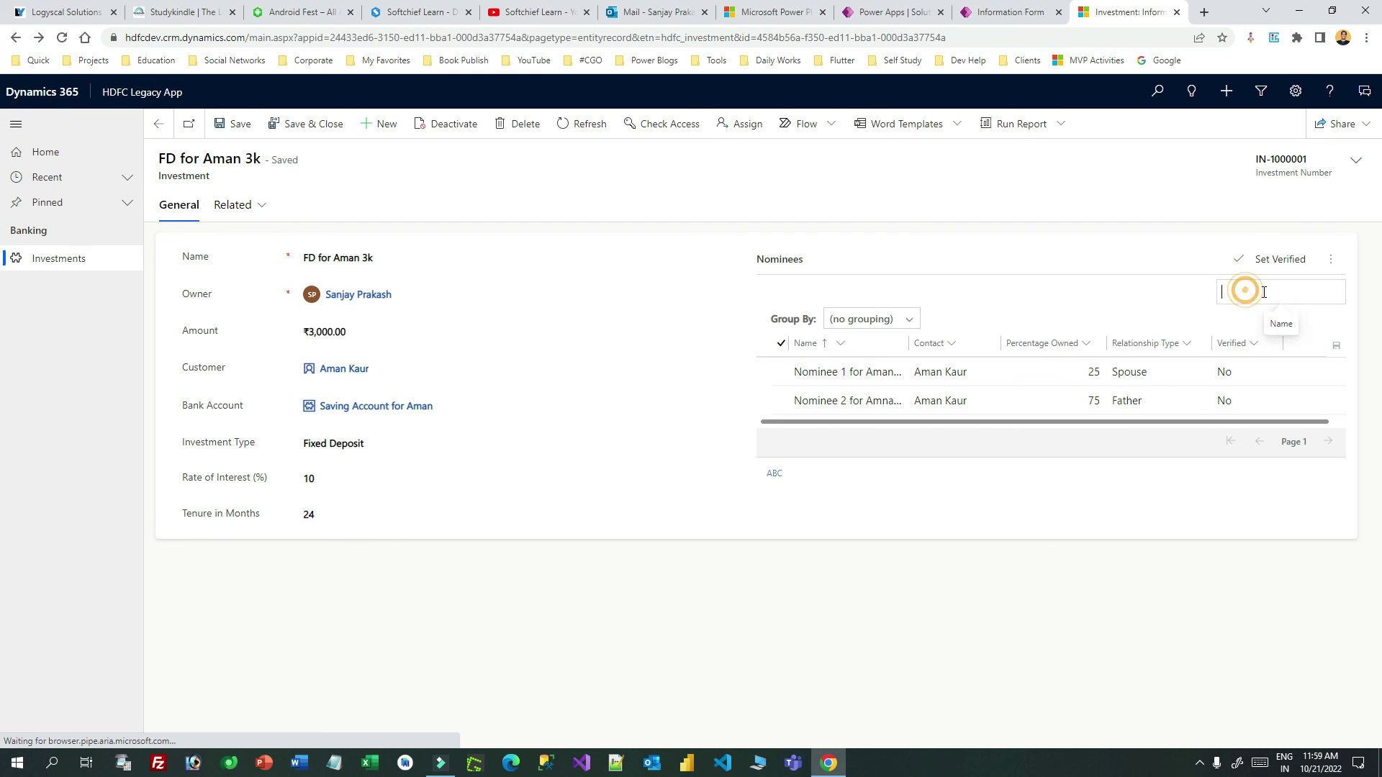
pyautogui.click(1268, 287)
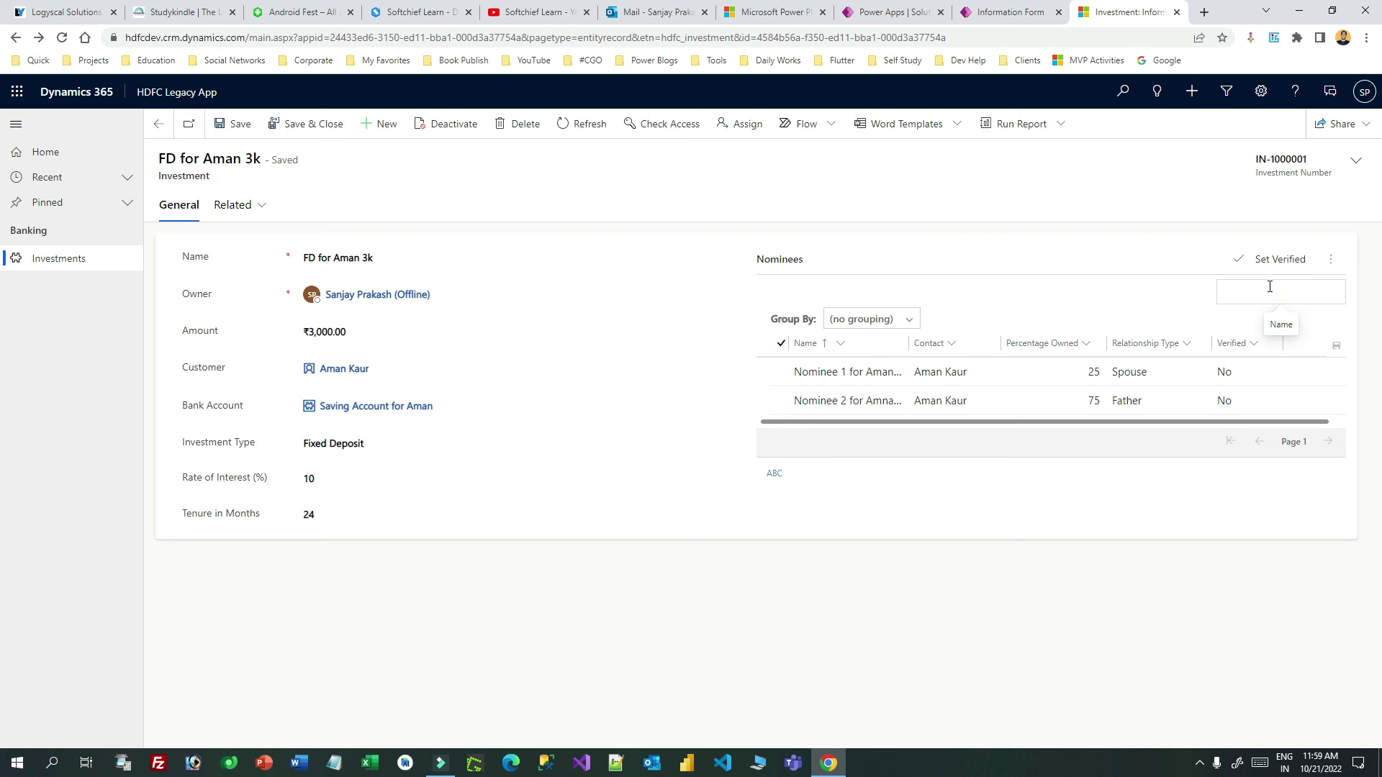
pyautogui.write('nom')
pyautogui.click(1320, 292)
# Select the first nominee's Percentage Owned value of 25 for inline editing.
pyautogui.click(927, 632)
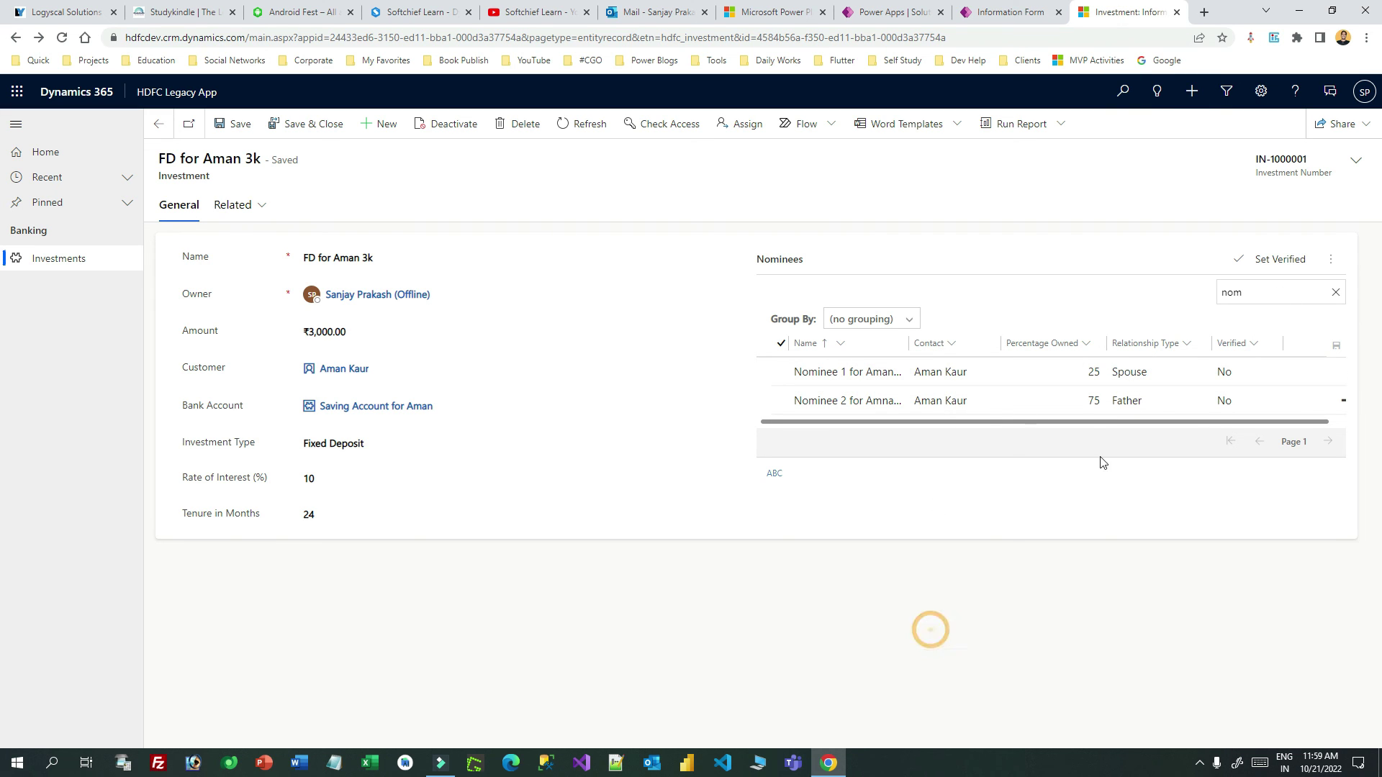
pyautogui.click(1101, 376)
pyautogui.click(1085, 372)
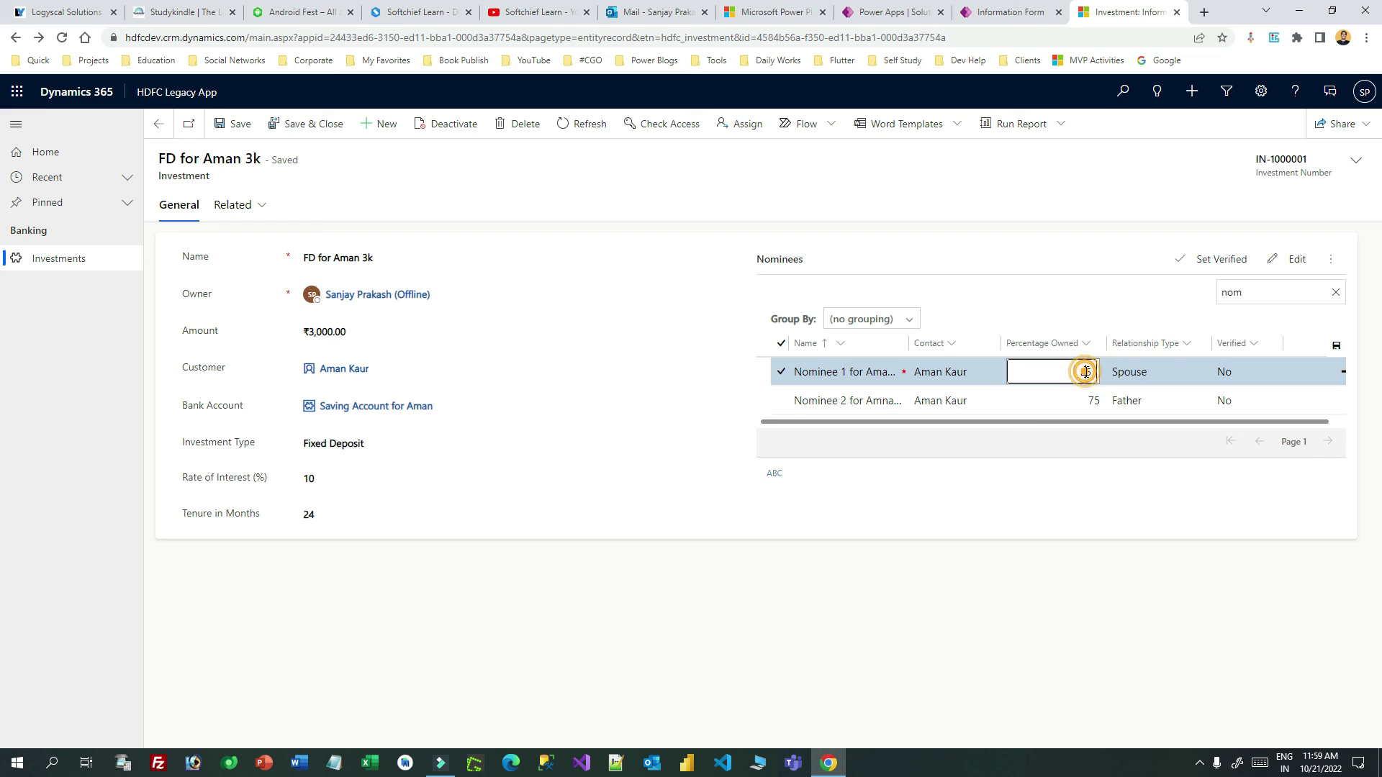
pyautogui.doubleClick(1085, 372)
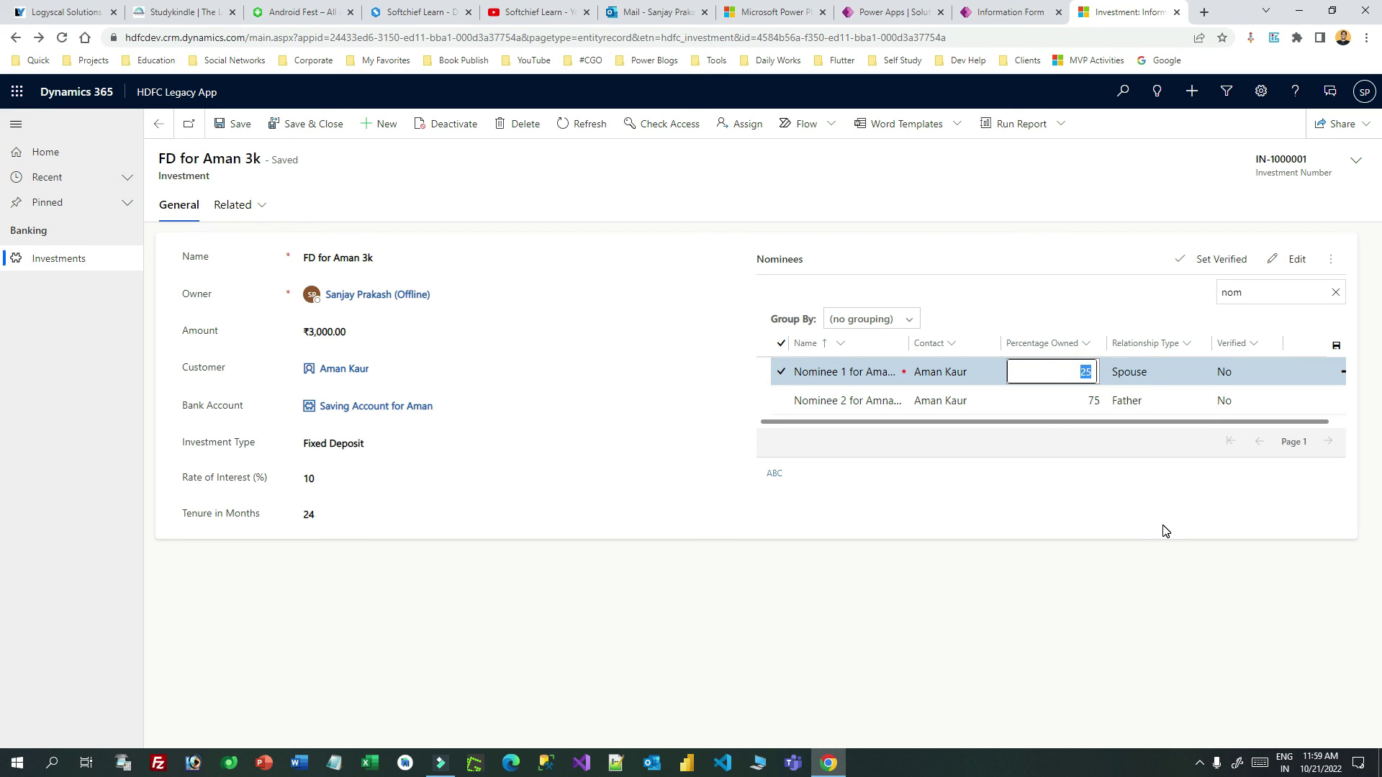